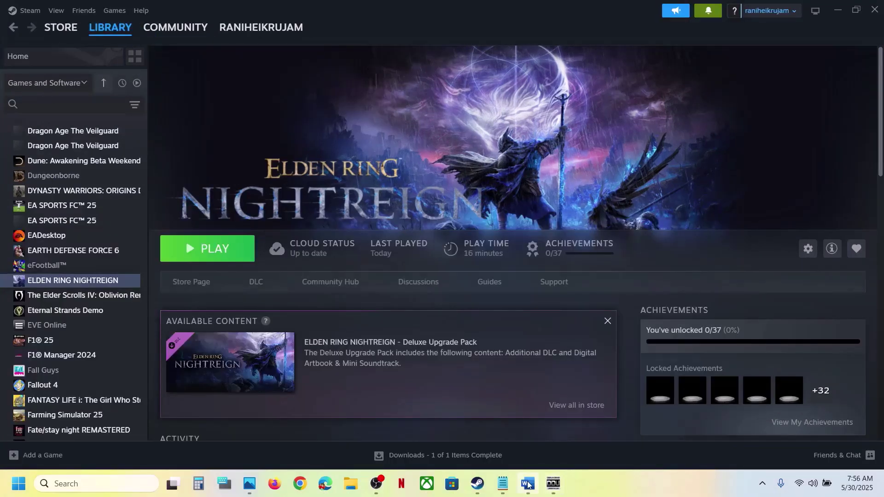
Try to exit the Steam client, check the first step in the Word document, and maximize the Steam window
{"action": "left_click", "coordinate": [528, 484]}
{"action": "left_click", "coordinate": [345, 24]}
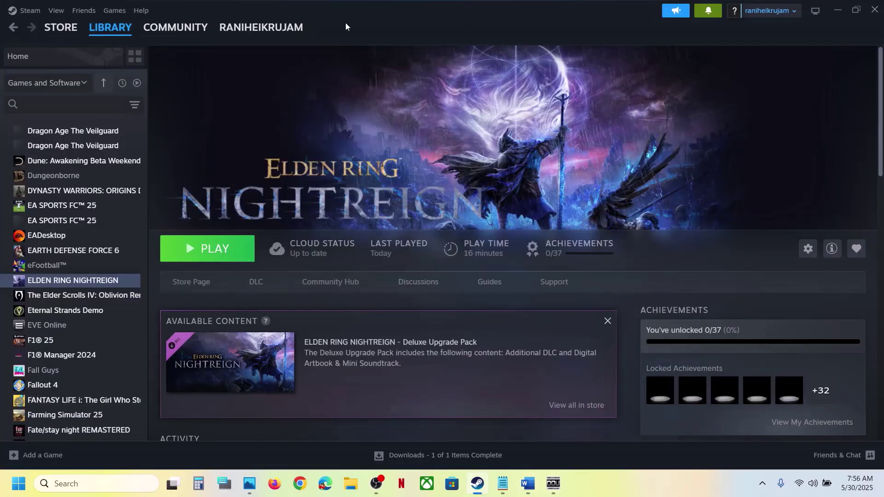
{"action": "left_click", "coordinate": [28, 10]}
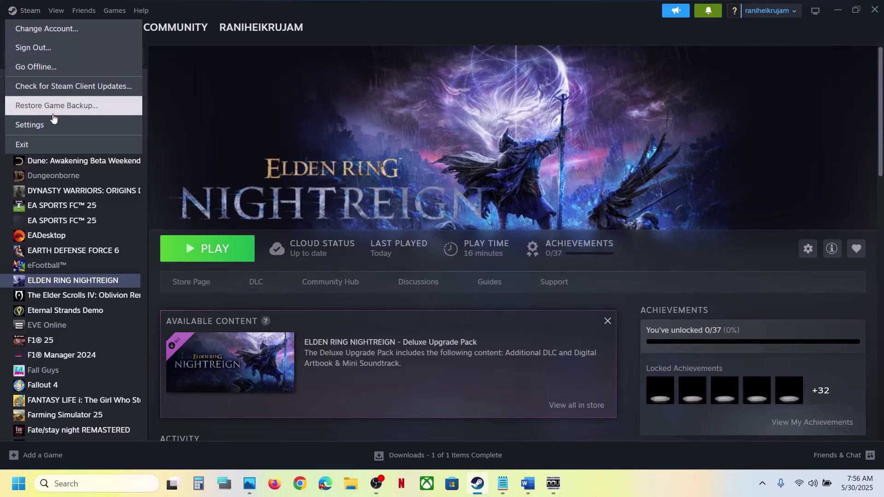
{"action": "left_click", "coordinate": [33, 146]}
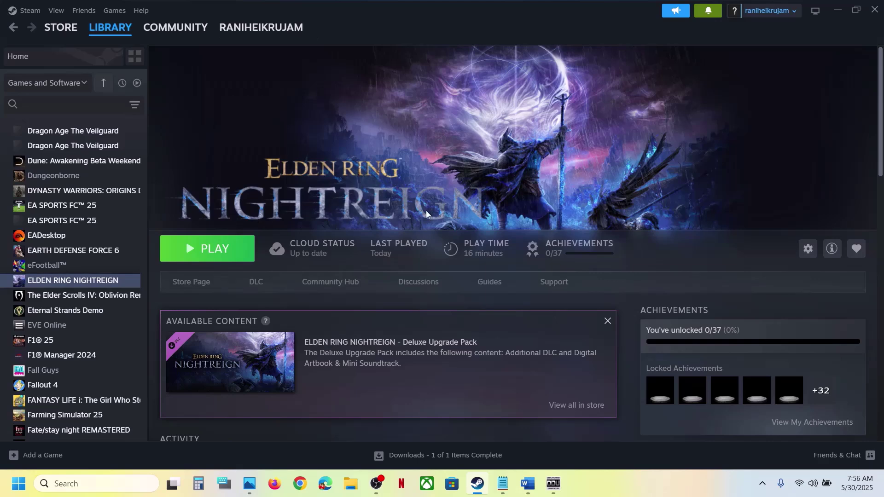
{"action": "left_click", "coordinate": [529, 485]}
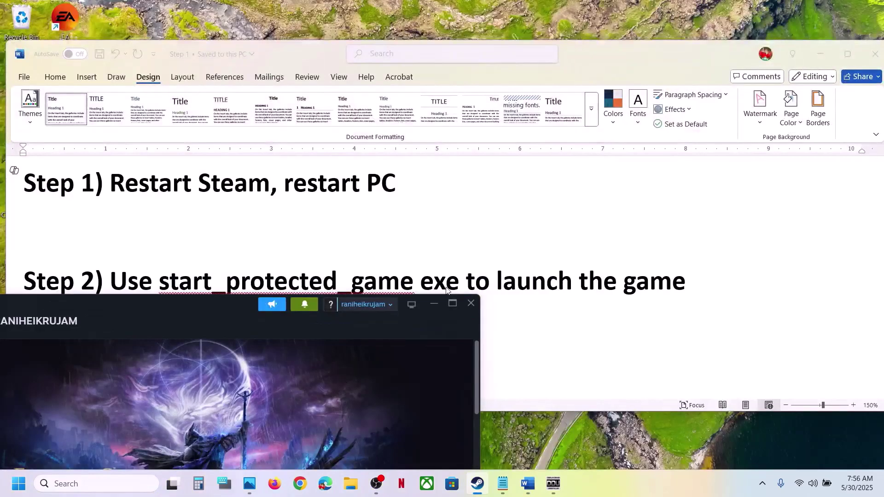
{"action": "left_click", "coordinate": [453, 303]}
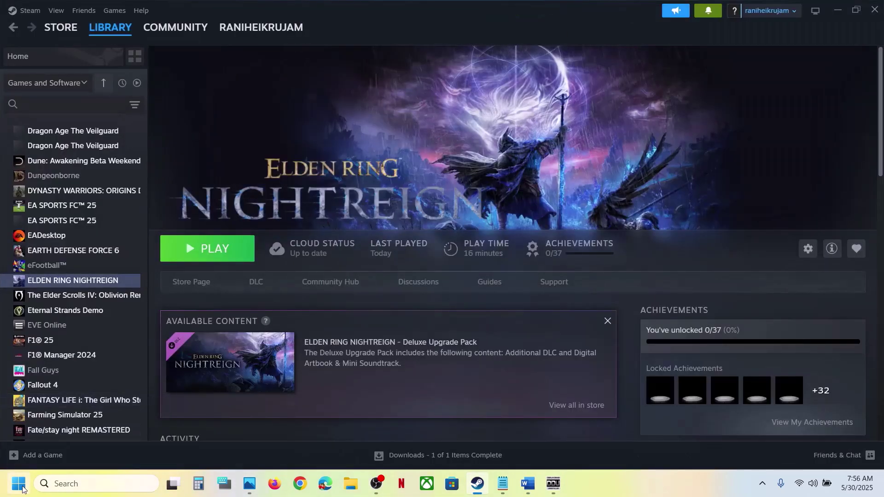
Bring up the Windows power options to locate Restart, and dismiss them without restarting the PC
{"action": "left_click", "coordinate": [21, 487]}
{"action": "left_click", "coordinate": [335, 444]}
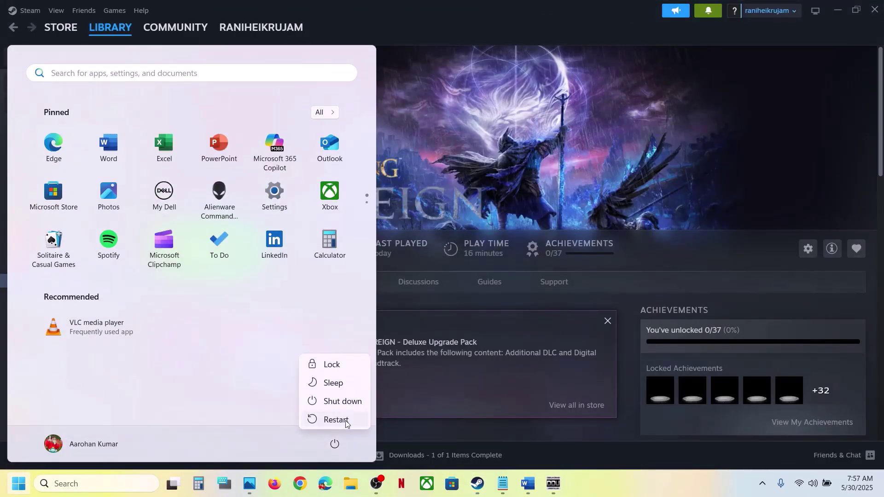
{"action": "left_click", "coordinate": [568, 186]}
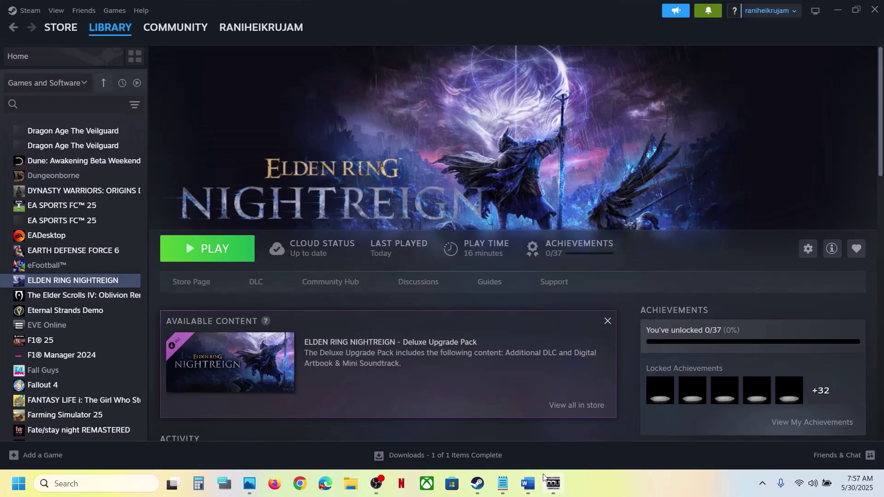
Highlight the Step 2 text about using start_protected_game in the Word document, and return to Steam
{"action": "left_click", "coordinate": [528, 483]}
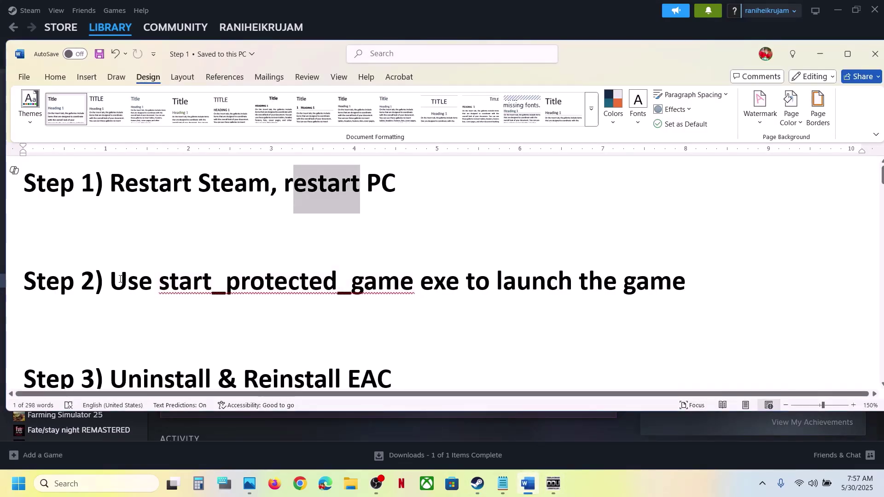
{"action": "left_click_drag", "start_coordinate": [120, 278], "coordinate": [575, 280]}
{"action": "left_click", "coordinate": [621, 21]}
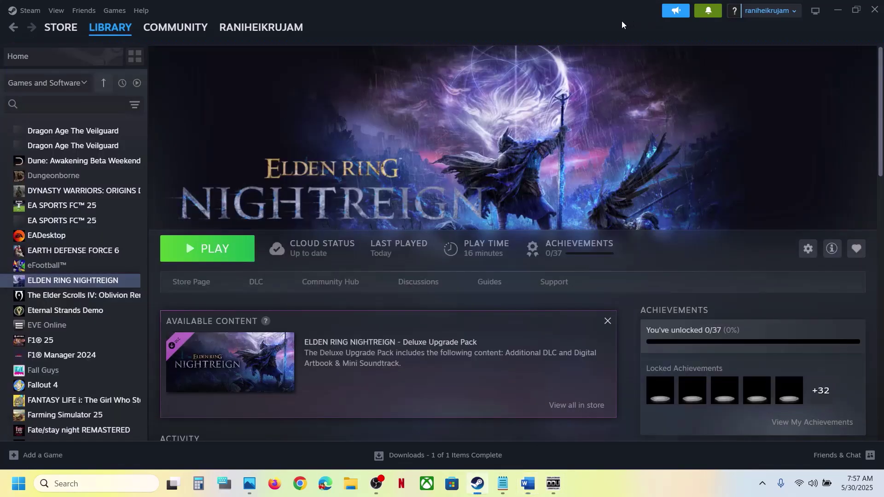
Browse the local files of ELDEN RING NIGHTREIGN from the Steam library and open the Game folder
{"action": "right_click", "coordinate": [104, 281]}
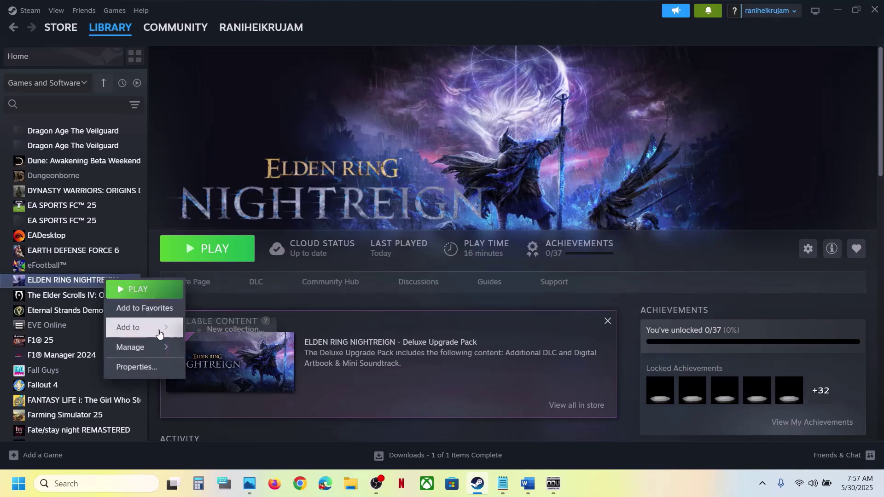
{"action": "mouse_move", "coordinate": [138, 347]}
{"action": "left_click", "coordinate": [236, 367]}
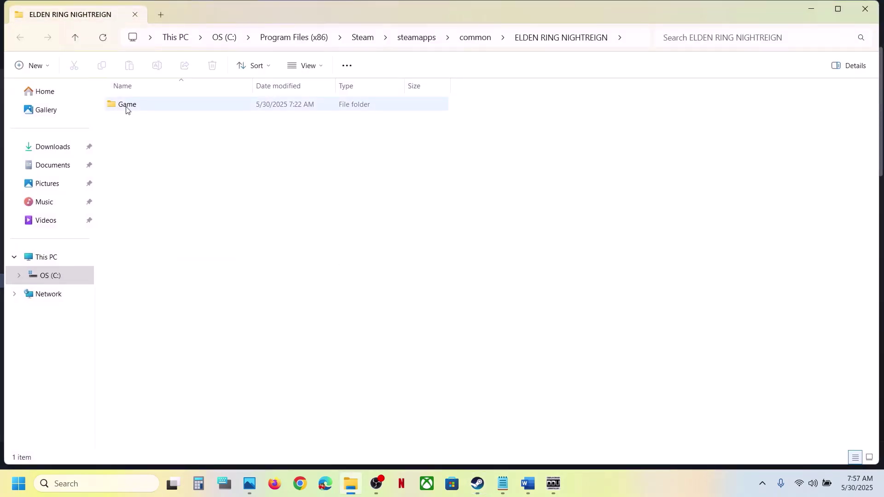
{"action": "double_click", "coordinate": [126, 105]}
Locate the nightreign and start_protected_game applications in the Game folder, leaving start_protected_game selected
{"action": "scroll", "coordinate": [168, 286], "scroll_direction": "down", "scroll_amount": 2}
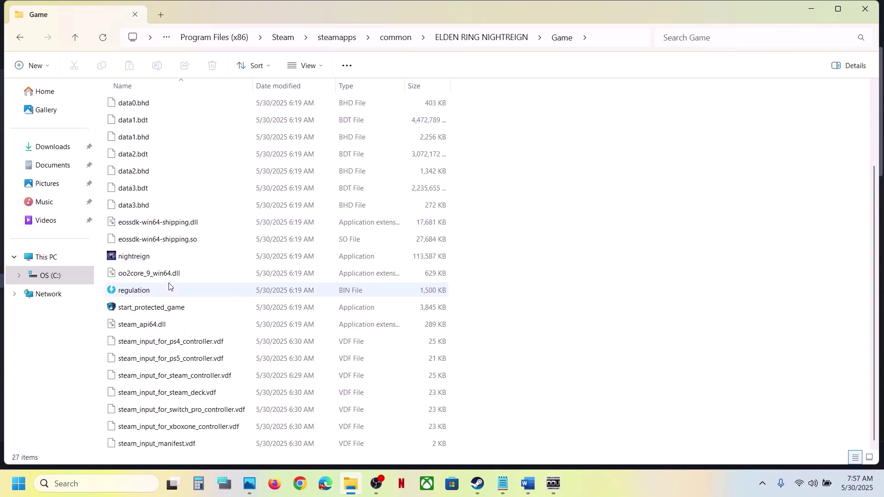
{"action": "left_click", "coordinate": [137, 312]}
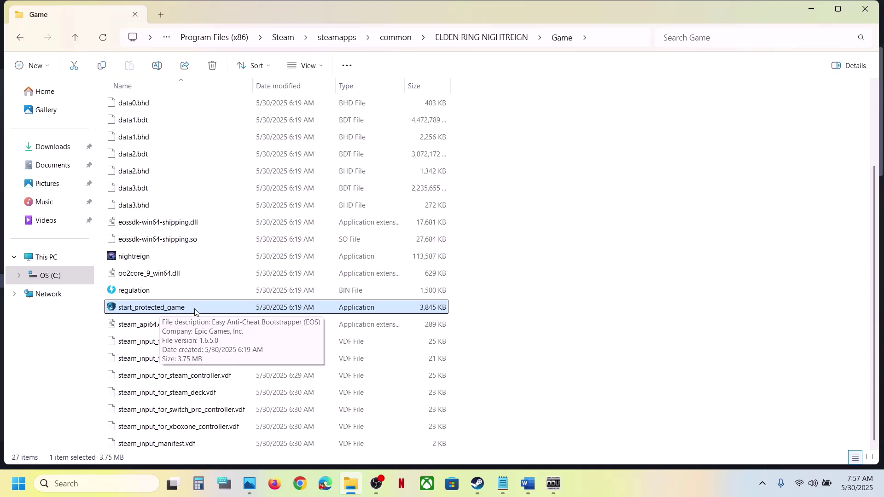
{"action": "left_click", "coordinate": [146, 258]}
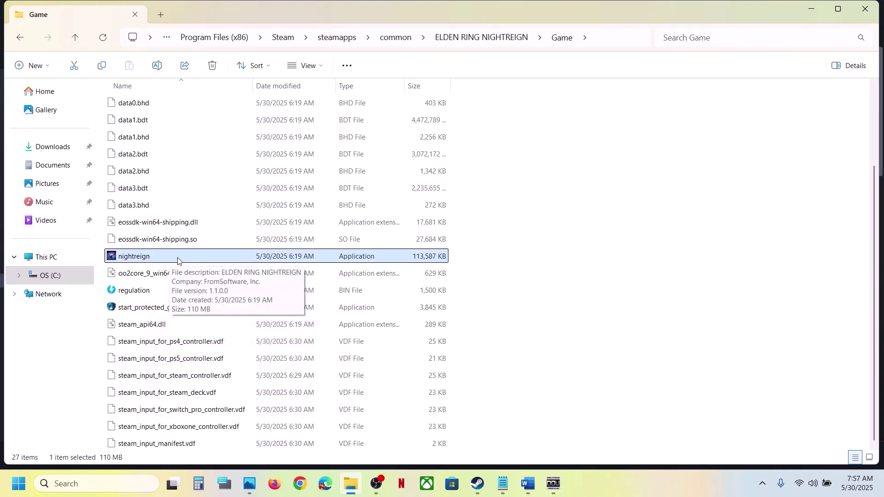
{"action": "left_click", "coordinate": [159, 314]}
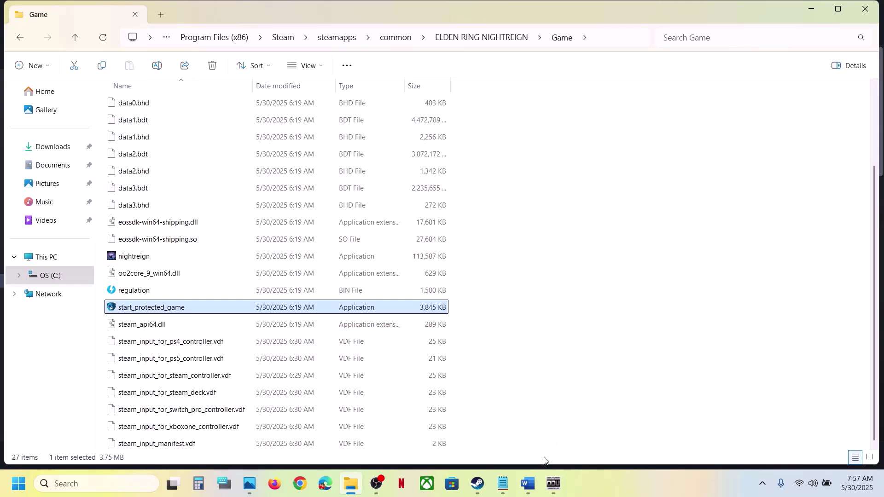
Switch to the Word document and highlight the Step 3 text "Uninstall & Reinstall EAC"
{"action": "left_click", "coordinate": [528, 486]}
{"action": "scroll", "coordinate": [275, 320], "scroll_direction": "down", "scroll_amount": 2}
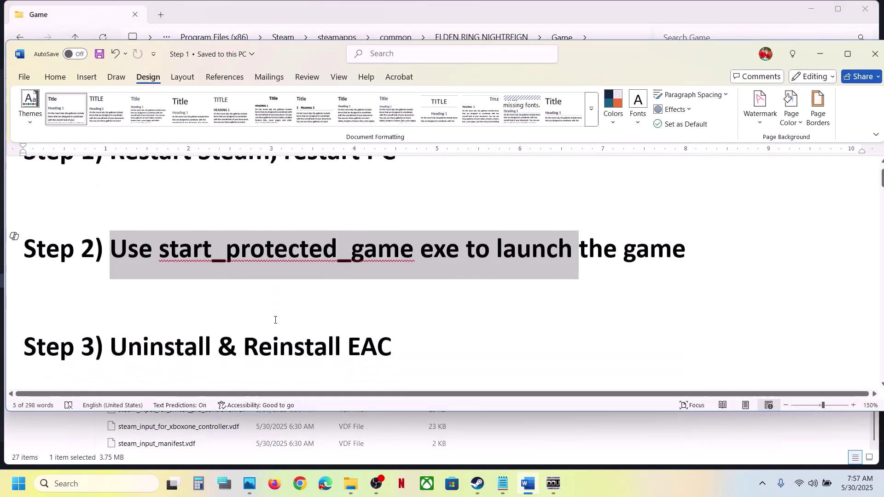
{"action": "triple_click", "coordinate": [281, 305]}
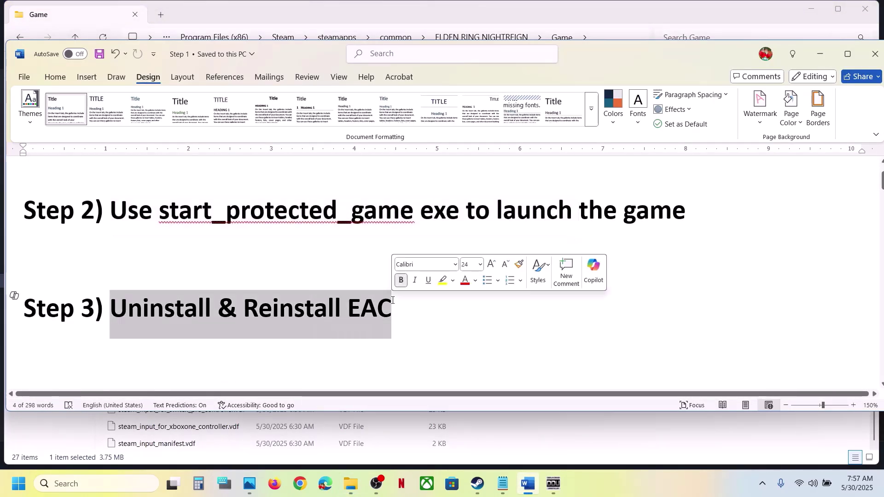
Browse ELDEN RING NIGHTREIGN's local files from Steam and open the easyanticheat folder inside Game
{"action": "left_click", "coordinate": [477, 484]}
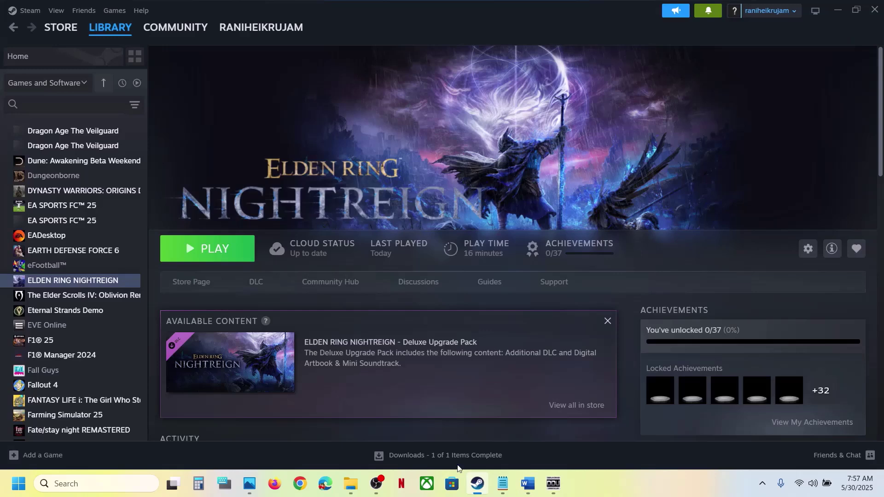
{"action": "right_click", "coordinate": [68, 281]}
{"action": "mouse_move", "coordinate": [107, 353]}
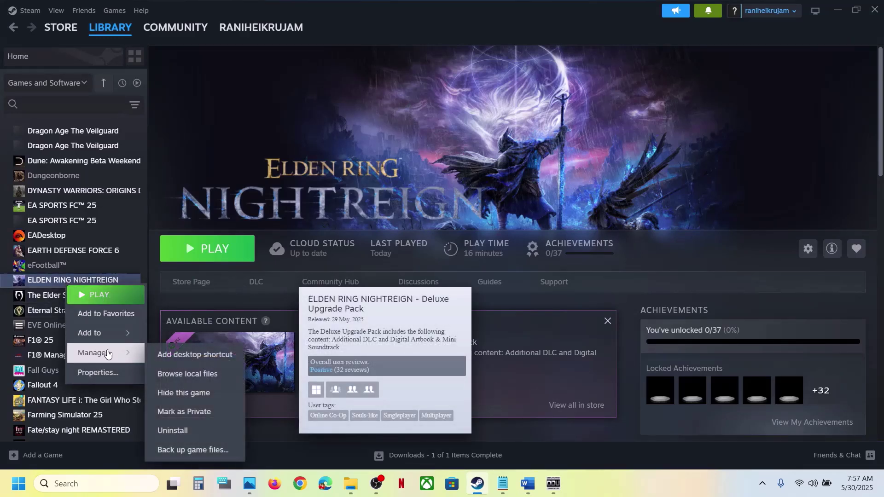
{"action": "left_click", "coordinate": [187, 374]}
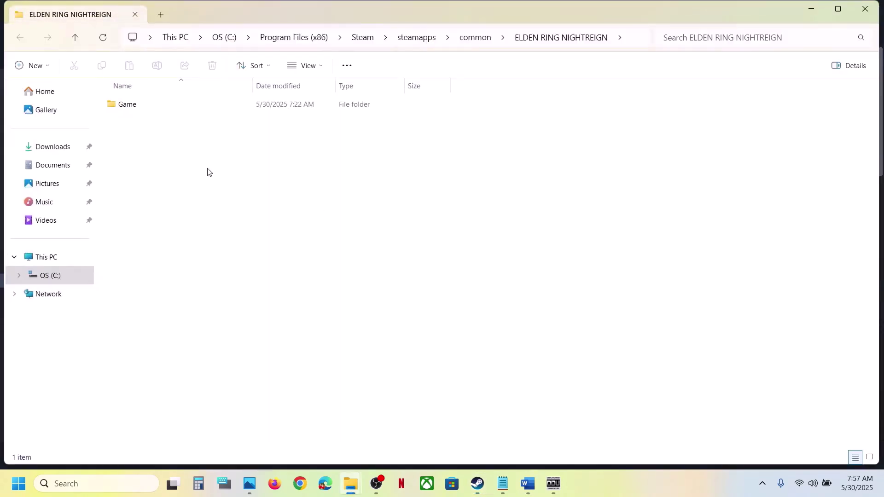
{"action": "double_click", "coordinate": [143, 105]}
{"action": "double_click", "coordinate": [150, 106]}
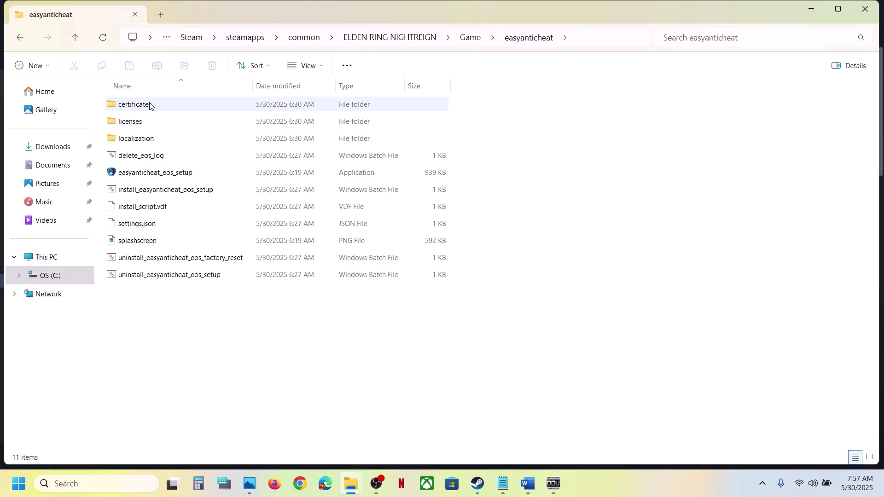
Run the uninstall_easyanticheat_eos_setup batch file and dismiss its console window once it finishes
{"action": "left_click", "coordinate": [147, 275]}
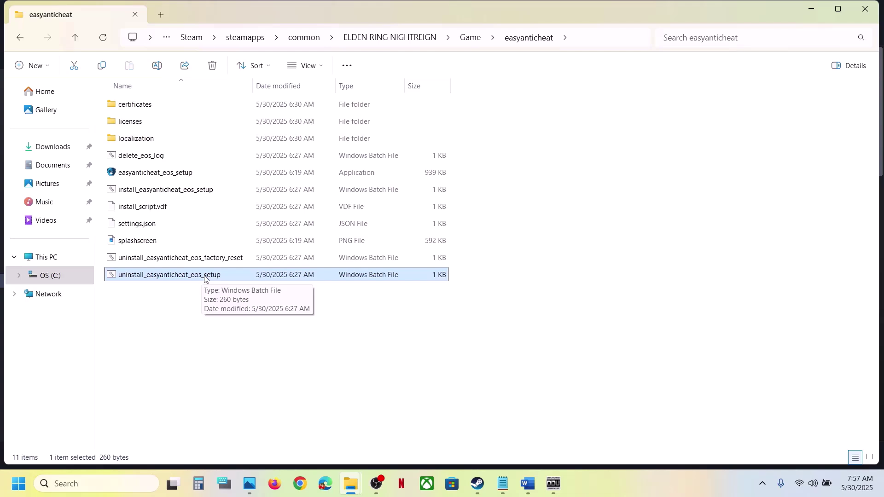
{"action": "double_click", "coordinate": [205, 275]}
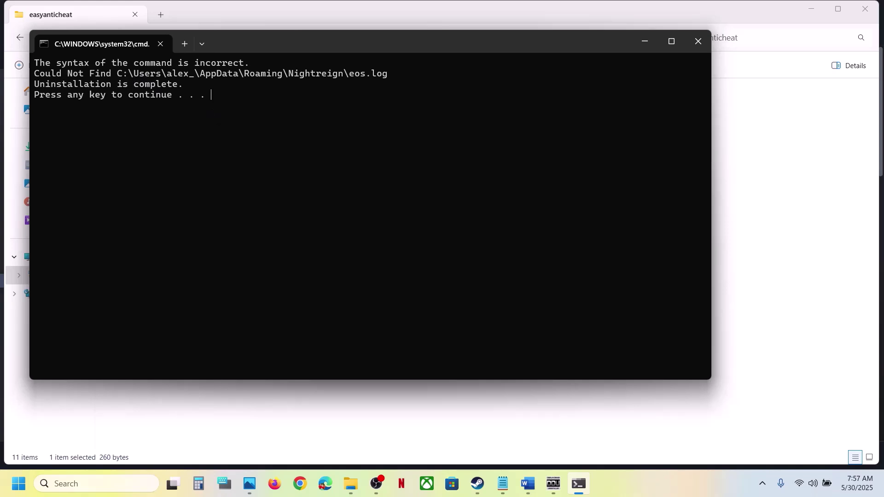
{"action": "key", "text": "Return"}
Run the uninstall_easyanticheat_eos_factory_reset batch file and dismiss its console window once it finishes
{"action": "left_click", "coordinate": [150, 259]}
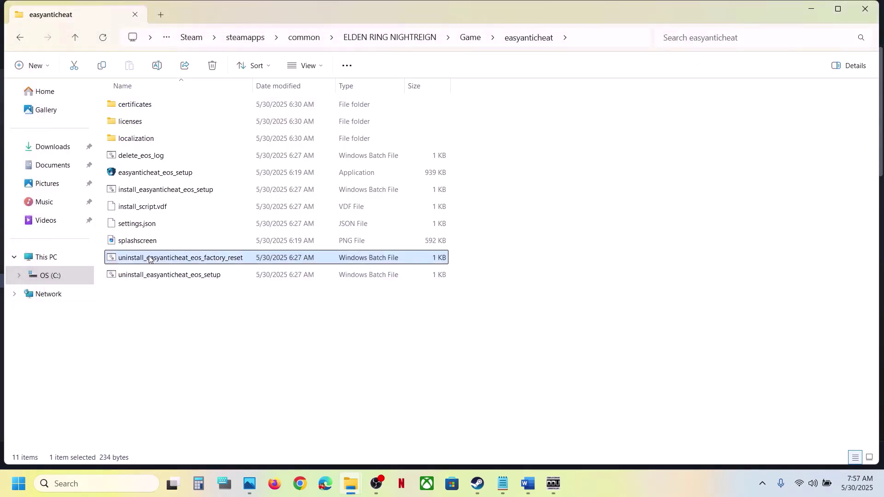
{"action": "double_click", "coordinate": [184, 259]}
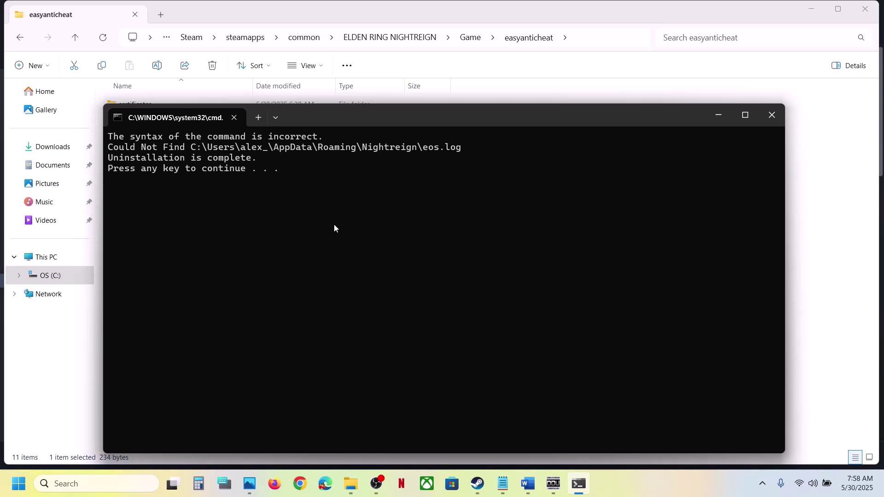
{"action": "key", "text": "Return"}
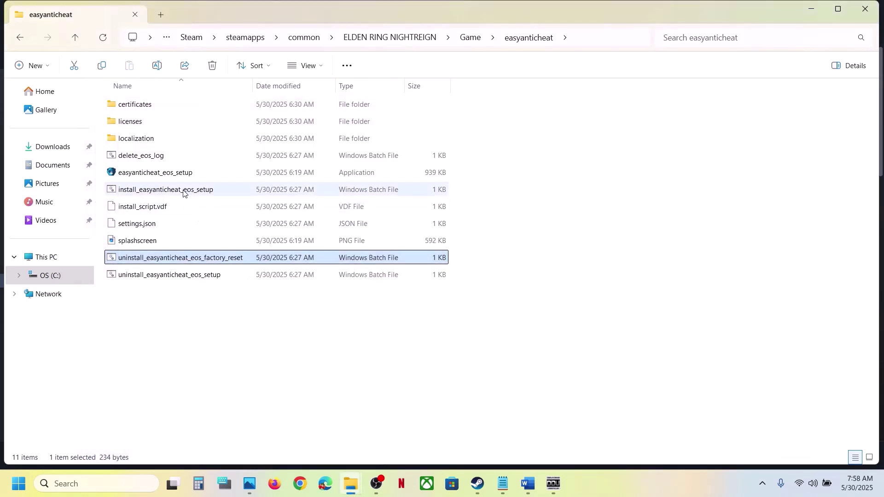
Reinstall Easy Anti-Cheat with the install_easyanticheat_eos_setup batch file and dismiss its console window
{"action": "left_click", "coordinate": [145, 194]}
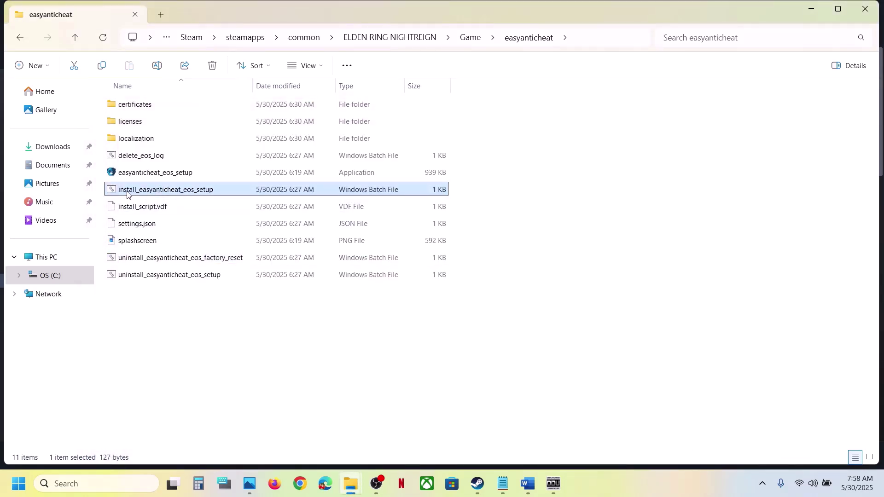
{"action": "double_click", "coordinate": [179, 192]}
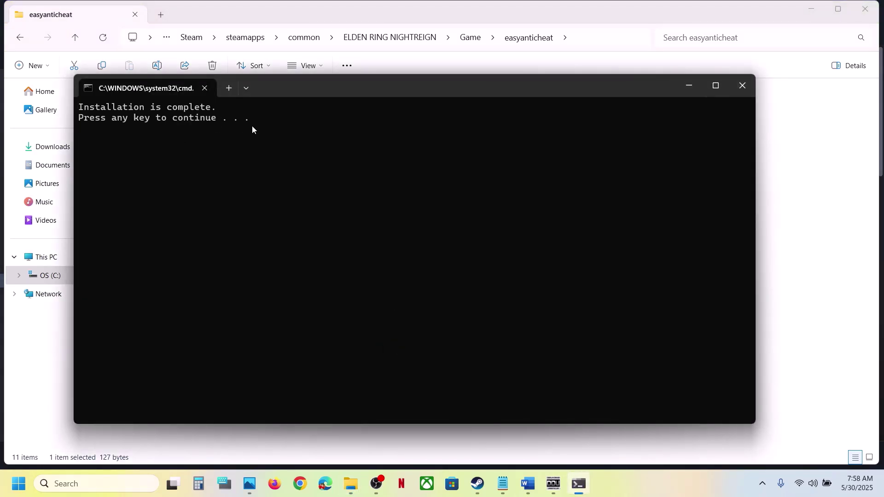
{"action": "key", "text": "Return"}
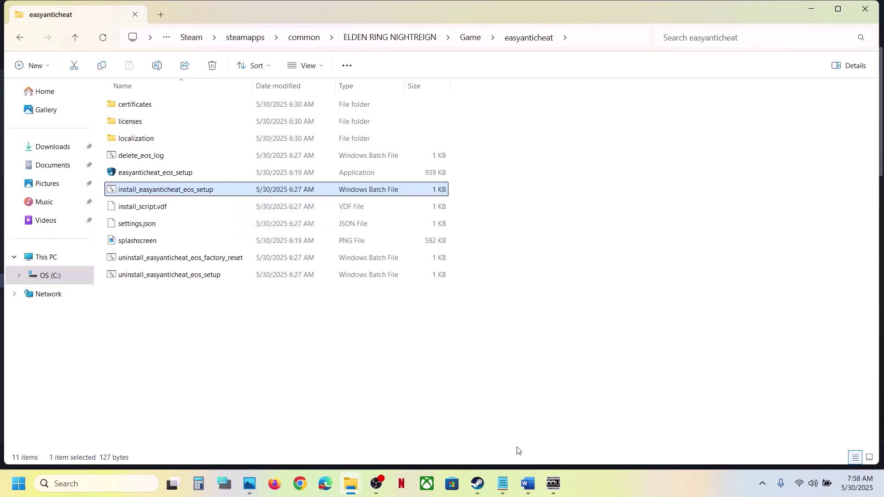
Select the easyanticheat_eos_setup application in the easyanticheat folder, and bring the Steam library back up
{"action": "left_click", "coordinate": [478, 484]}
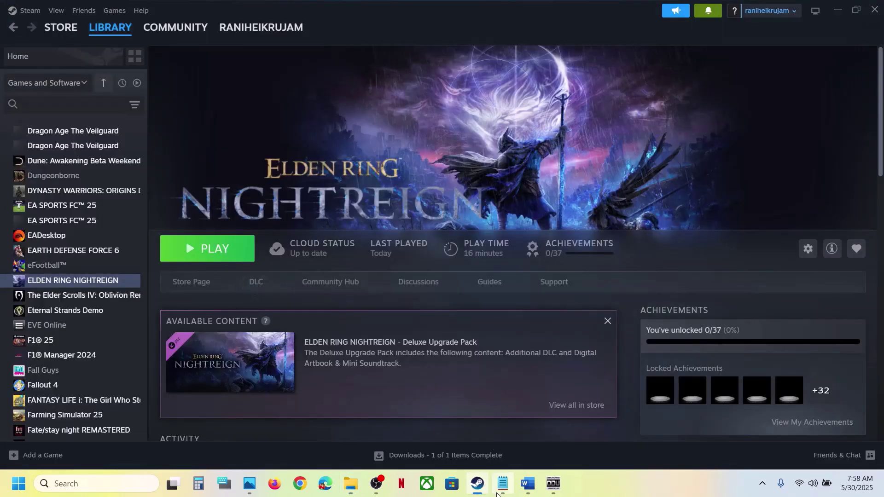
{"action": "left_click", "coordinate": [478, 488]}
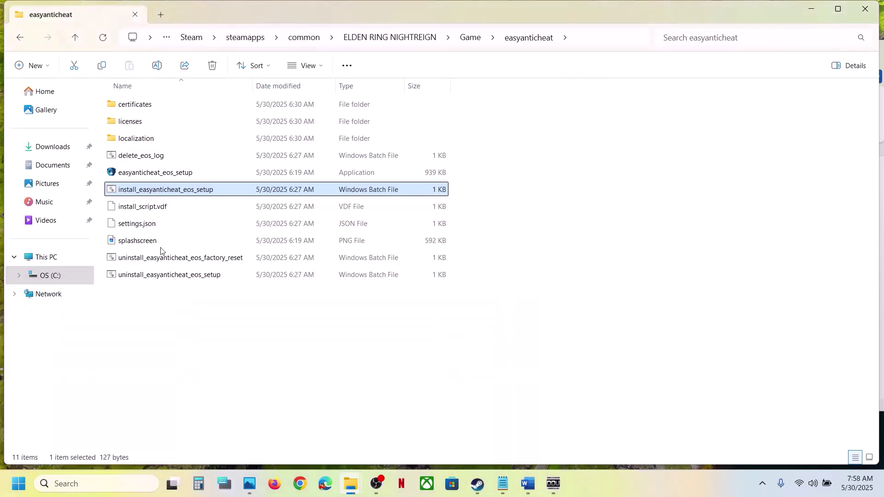
{"action": "double_click", "coordinate": [136, 174]}
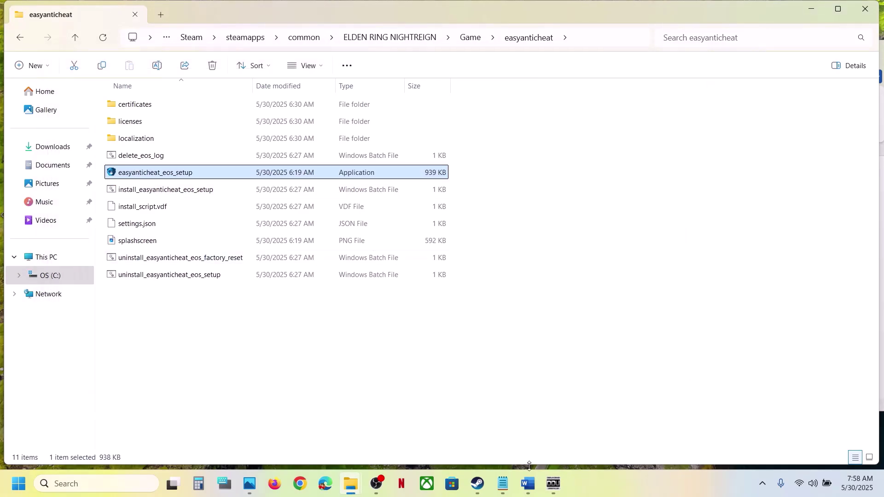
{"action": "left_click", "coordinate": [479, 484]}
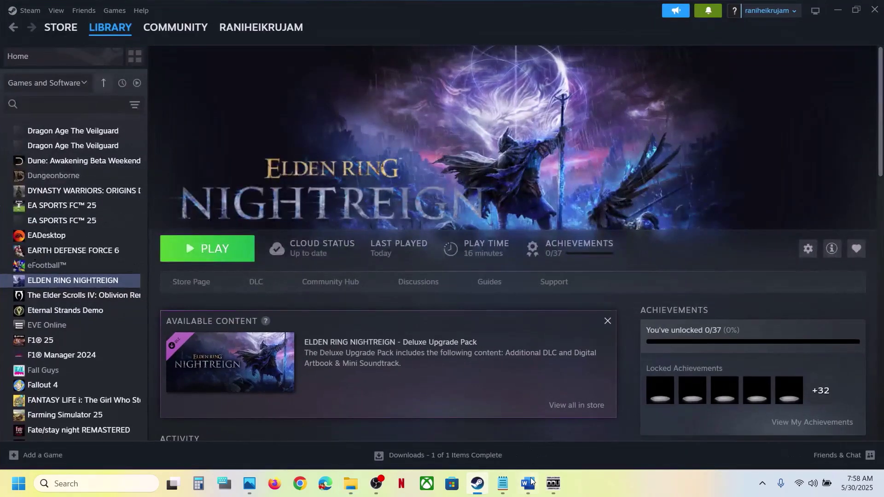
Switch to the Word document and highlight the Step 4 text about running the game as an administrator
{"action": "left_click", "coordinate": [528, 483]}
{"action": "scroll", "coordinate": [366, 277], "scroll_direction": "down", "scroll_amount": 2}
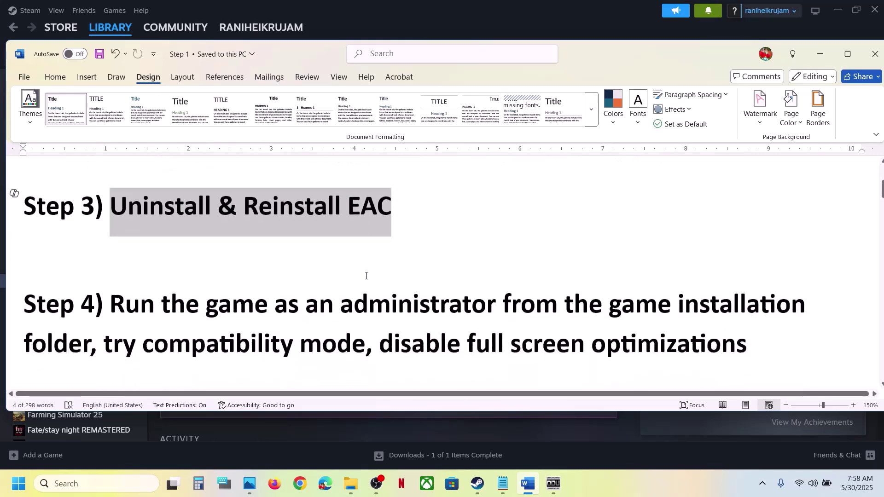
{"action": "left_click_drag", "start_coordinate": [111, 304], "coordinate": [90, 343]}
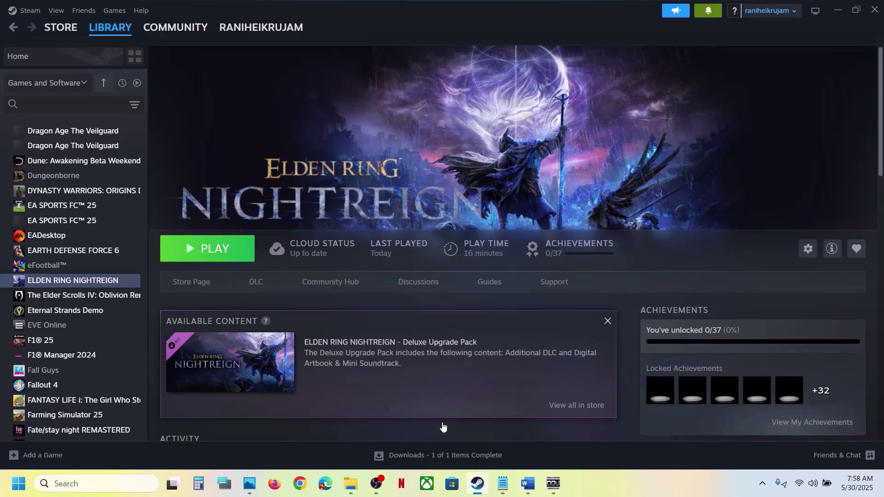
Switch to Steam, browse ELDEN RING NIGHTREIGN's local files and open its Game folder
{"action": "left_click", "coordinate": [477, 484]}
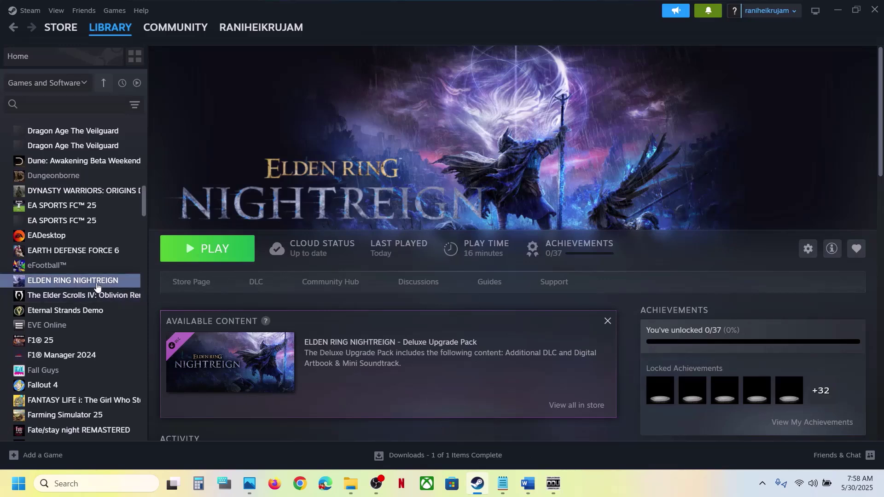
{"action": "right_click", "coordinate": [97, 282]}
{"action": "mouse_move", "coordinate": [122, 350]}
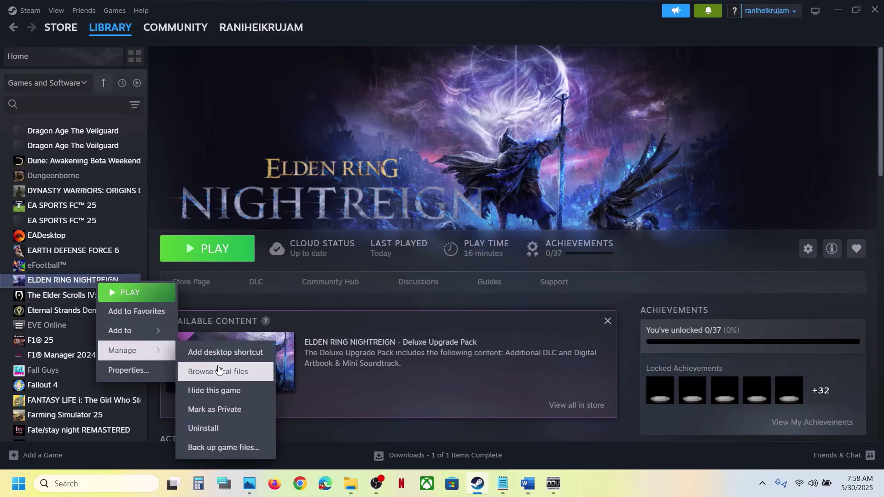
{"action": "left_click", "coordinate": [219, 371]}
{"action": "double_click", "coordinate": [138, 110]}
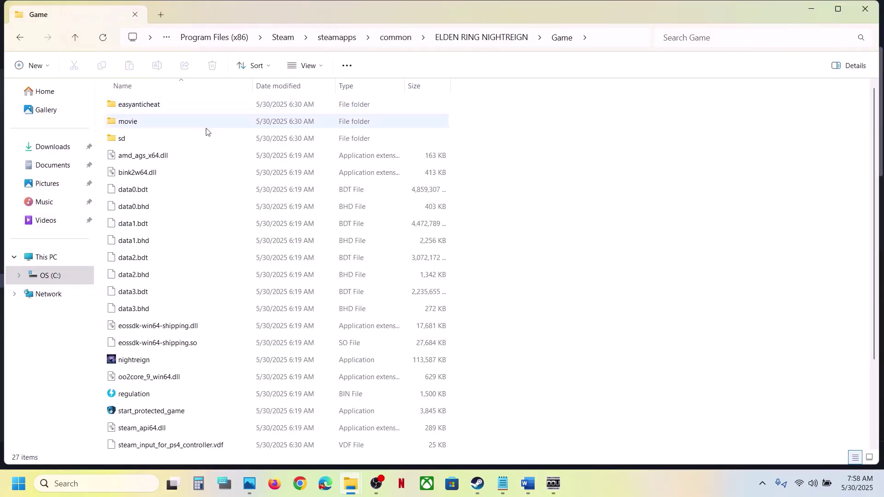
Set the nightreign application to run as an administrator in its compatibility properties and apply the change
{"action": "scroll", "coordinate": [174, 320], "scroll_direction": "down", "scroll_amount": 2}
{"action": "left_click", "coordinate": [141, 262]}
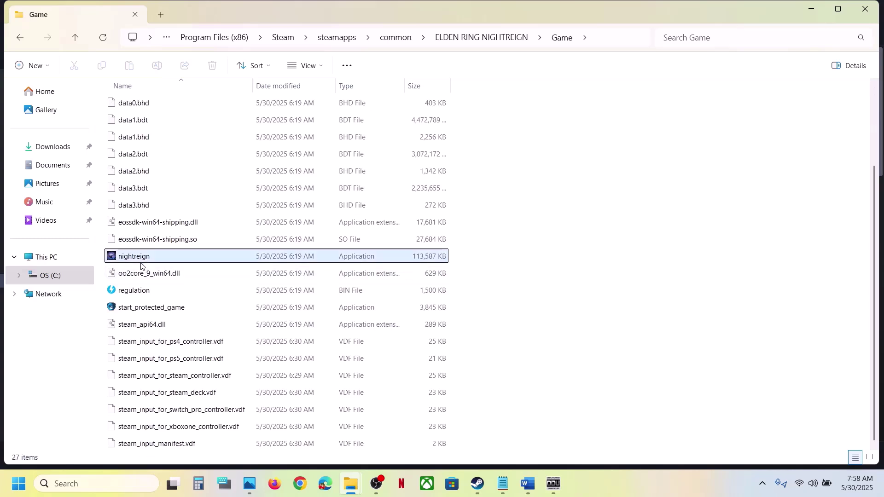
{"action": "right_click", "coordinate": [154, 256]}
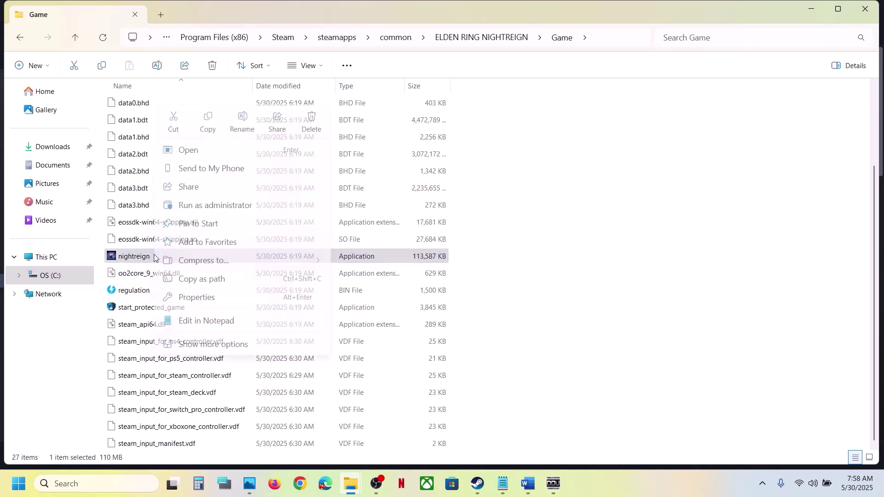
{"action": "left_click", "coordinate": [209, 298]}
{"action": "left_click", "coordinate": [279, 184]}
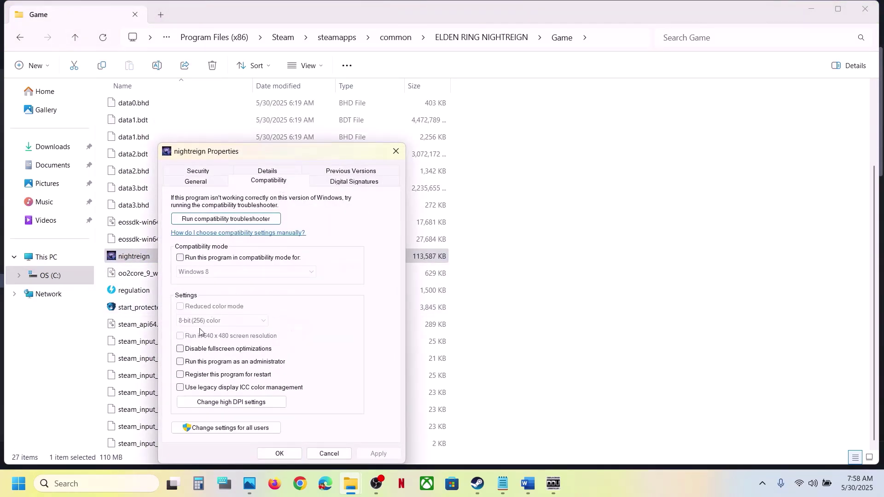
{"action": "left_click", "coordinate": [180, 362]}
{"action": "left_click", "coordinate": [378, 453]}
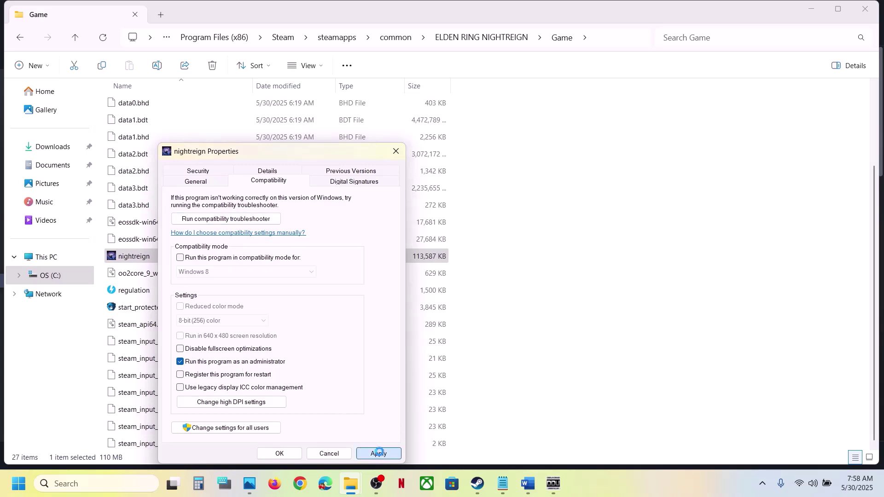
{"action": "left_click", "coordinate": [281, 454]}
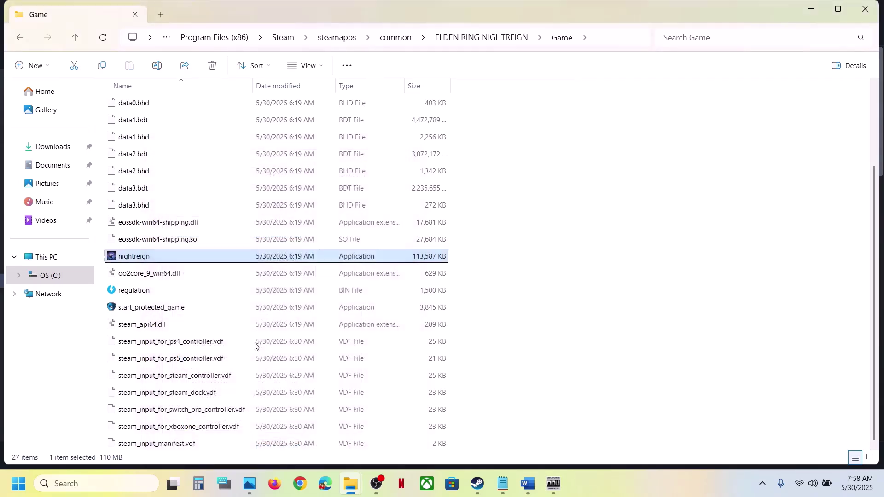
Reopen the nightreign application's compatibility properties and apply compatibility mode for Windows 8
{"action": "right_click", "coordinate": [148, 260]}
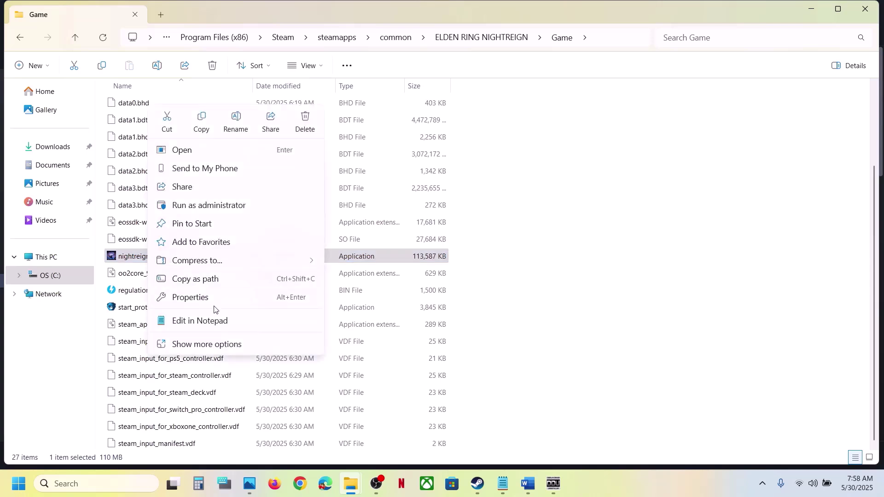
{"action": "left_click", "coordinate": [197, 298]}
{"action": "left_click", "coordinate": [276, 182]}
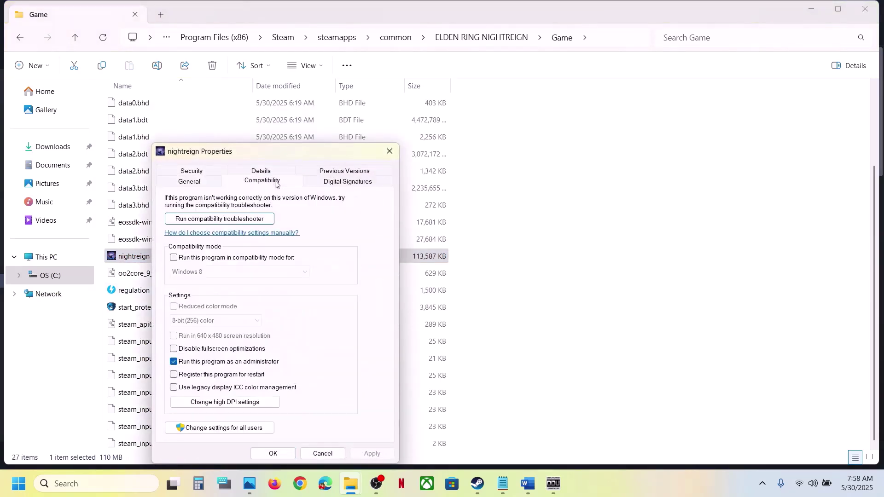
{"action": "left_click", "coordinate": [173, 258]}
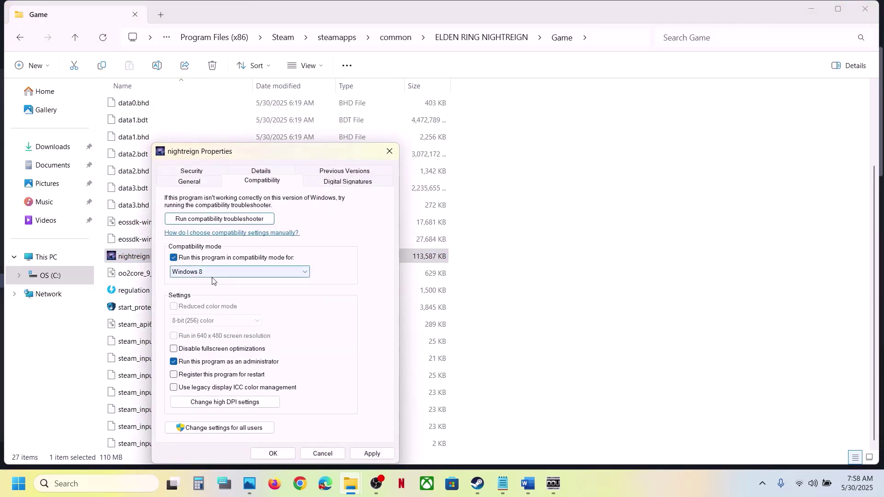
{"action": "left_click", "coordinate": [380, 454]}
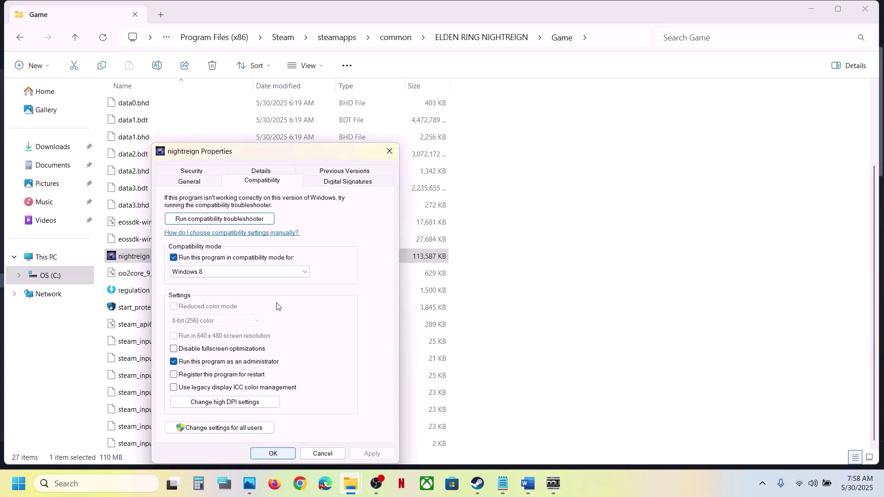
Change nightreign's compatibility mode to Windows 7, disable fullscreen optimizations, and apply both settings
{"action": "left_click", "coordinate": [229, 272]}
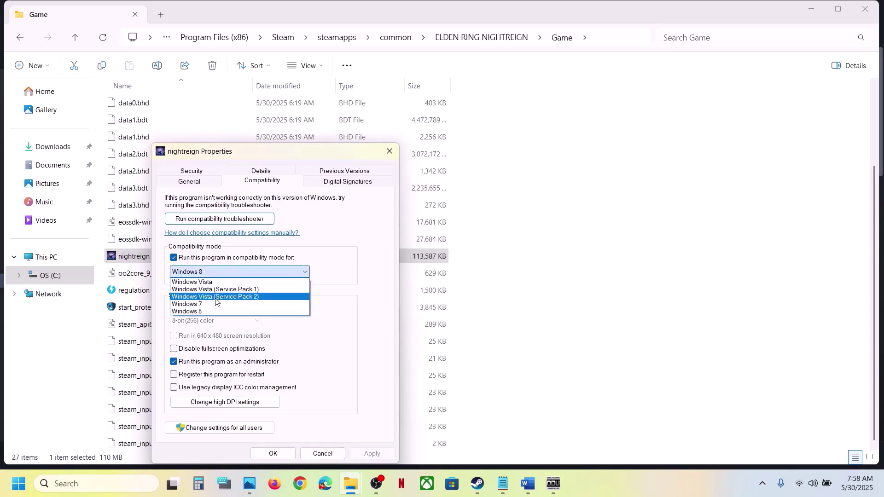
{"action": "left_click", "coordinate": [252, 304]}
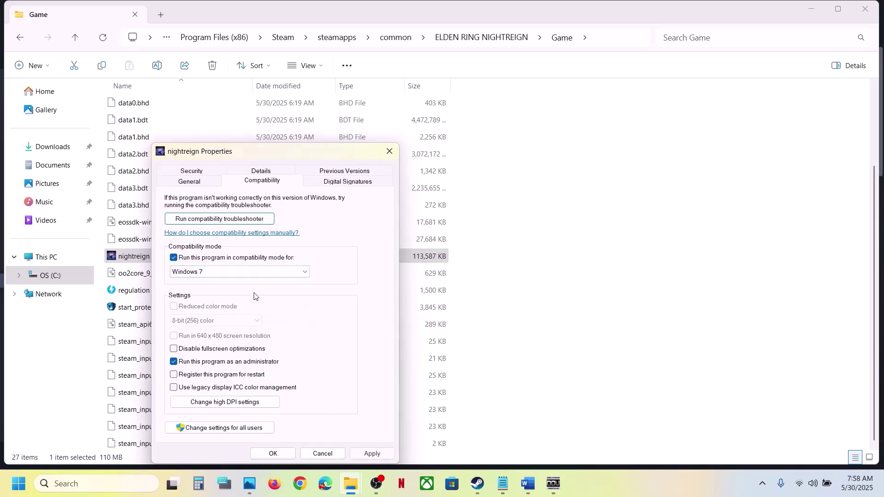
{"action": "left_click", "coordinate": [372, 454]}
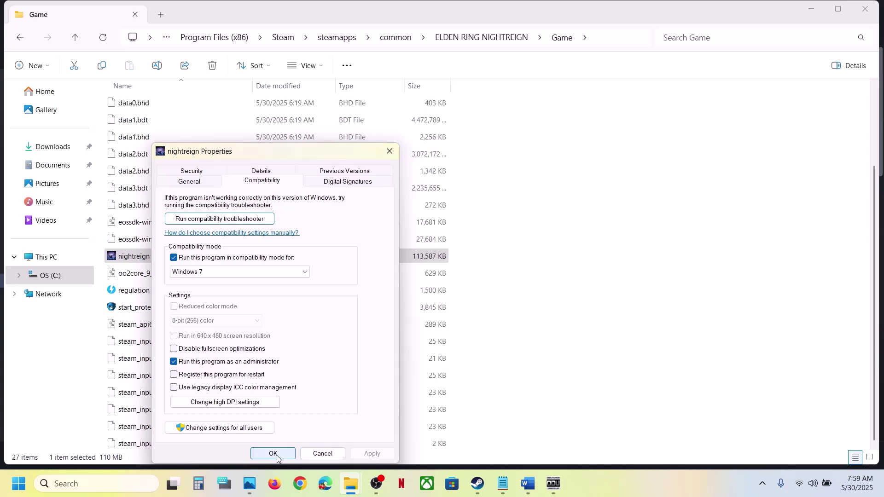
{"action": "left_click", "coordinate": [195, 350]}
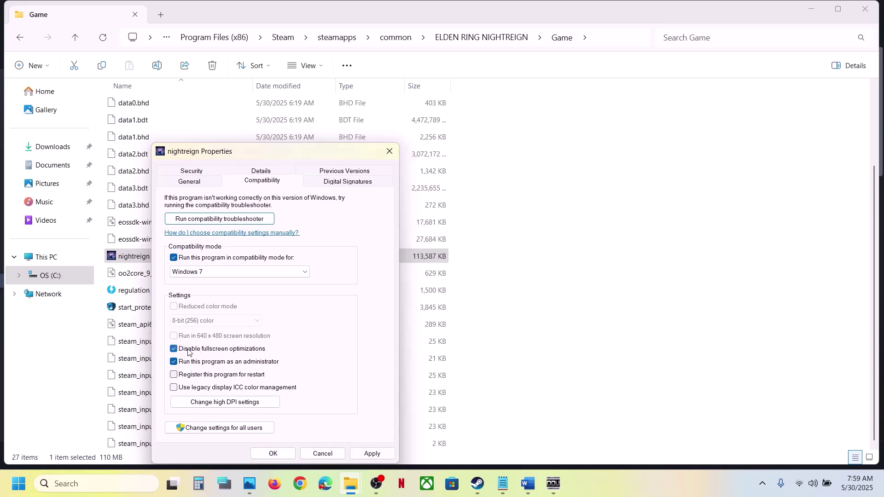
{"action": "left_click", "coordinate": [371, 453]}
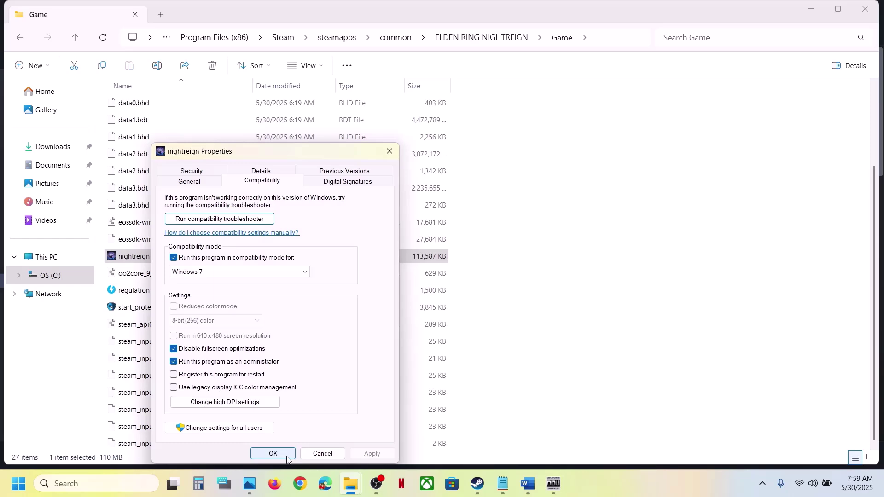
{"action": "left_click", "coordinate": [286, 458]}
Turn off compatibility mode, disabled fullscreen optimizations and run as administrator for the nightreign application, and apply the changes
{"action": "right_click", "coordinate": [130, 261]}
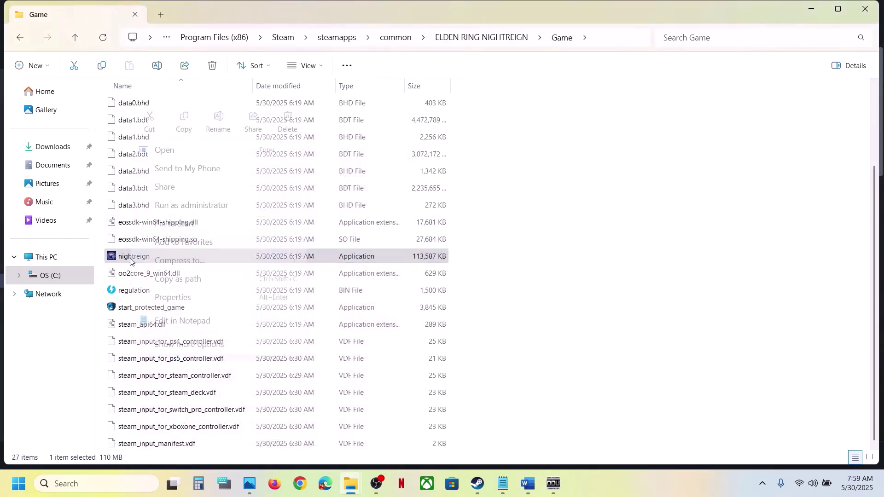
{"action": "left_click", "coordinate": [185, 298]}
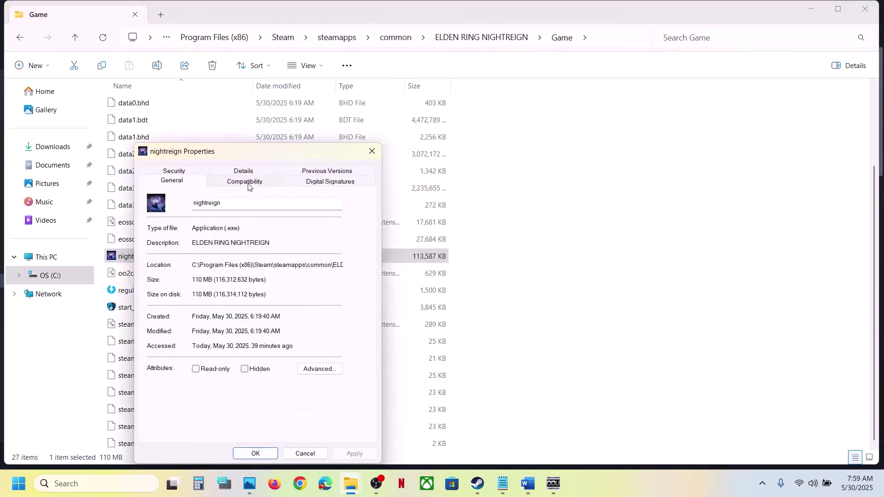
{"action": "left_click", "coordinate": [249, 182]}
{"action": "left_click", "coordinate": [157, 258]}
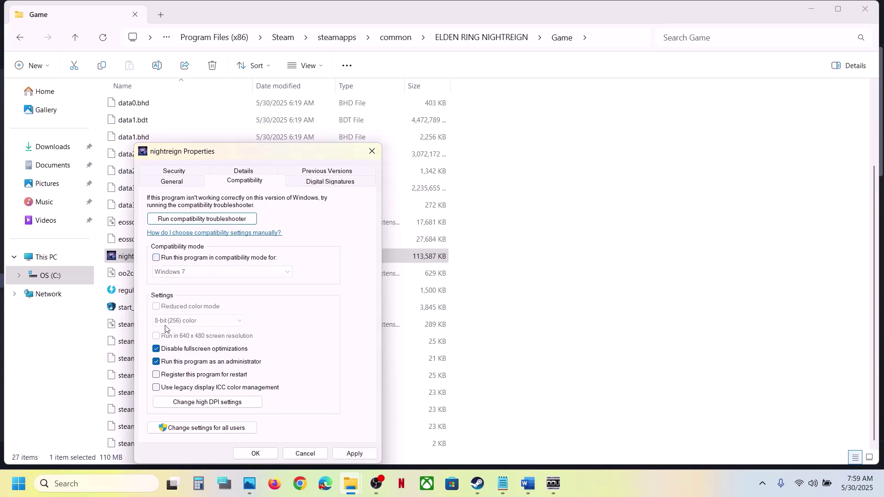
{"action": "left_click", "coordinate": [158, 362]}
{"action": "left_click", "coordinate": [352, 455]}
{"action": "left_click", "coordinate": [256, 453]}
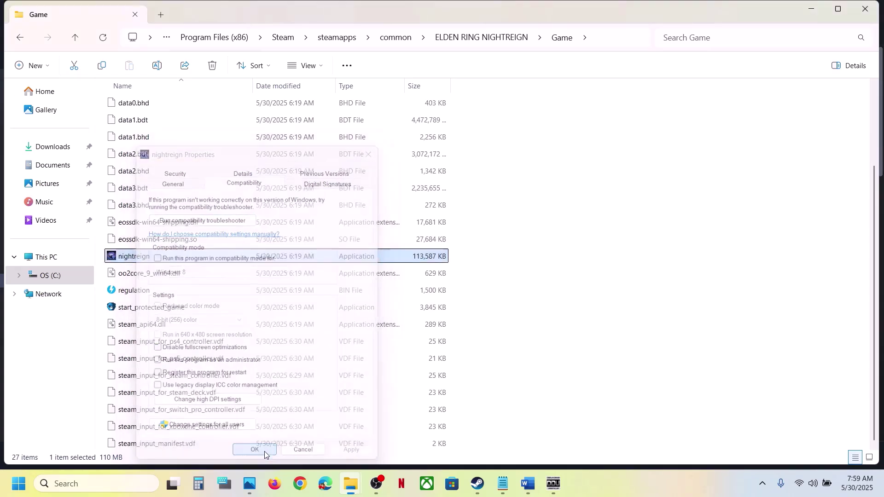
Switch to the Word document and highlight the Step 5 text about allowing the game exe through antivirus, Windows Security and Firewall
{"action": "left_click", "coordinate": [528, 484]}
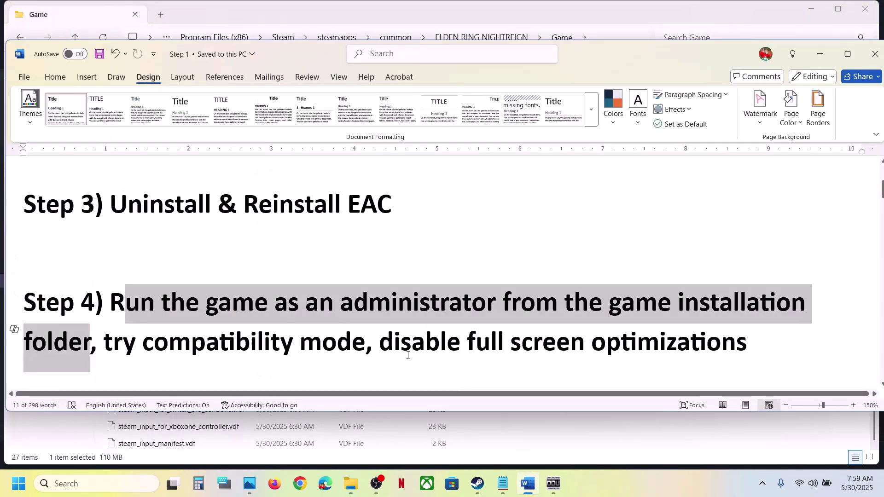
{"action": "scroll", "coordinate": [329, 325], "scroll_direction": "down", "scroll_amount": 4}
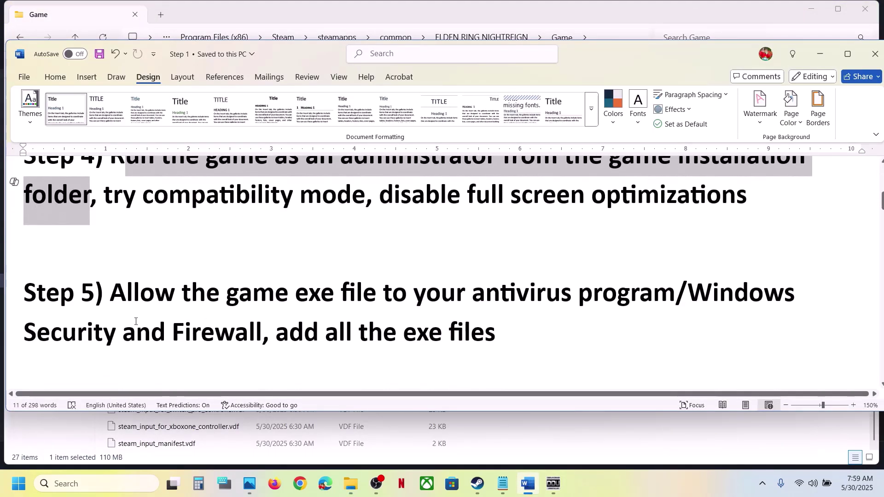
{"action": "left_click_drag", "start_coordinate": [119, 300], "coordinate": [663, 291]}
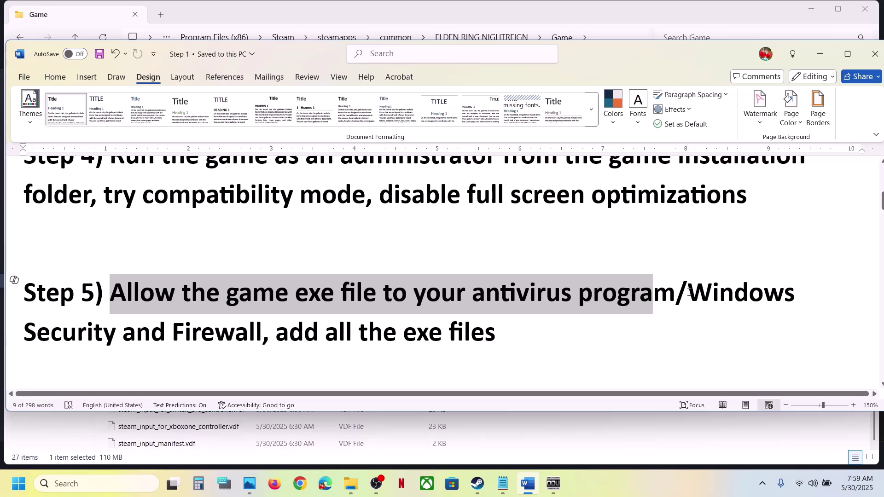
{"action": "left_click_drag", "start_coordinate": [689, 292], "coordinate": [262, 332]}
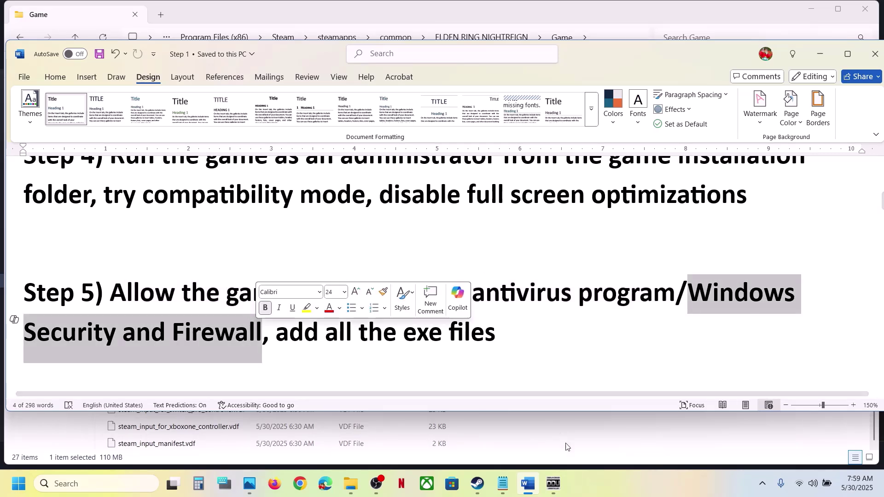
Open the Windows privacy and security settings and go to the apps allowed through Controlled folder access under ransomware protection
{"action": "left_click", "coordinate": [474, 485]}
{"action": "key", "text": "super+i"}
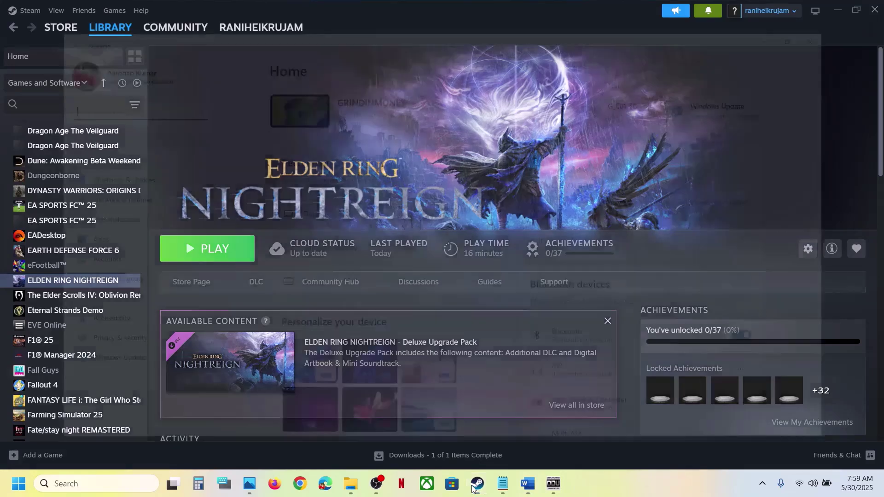
{"action": "left_click", "coordinate": [69, 355]}
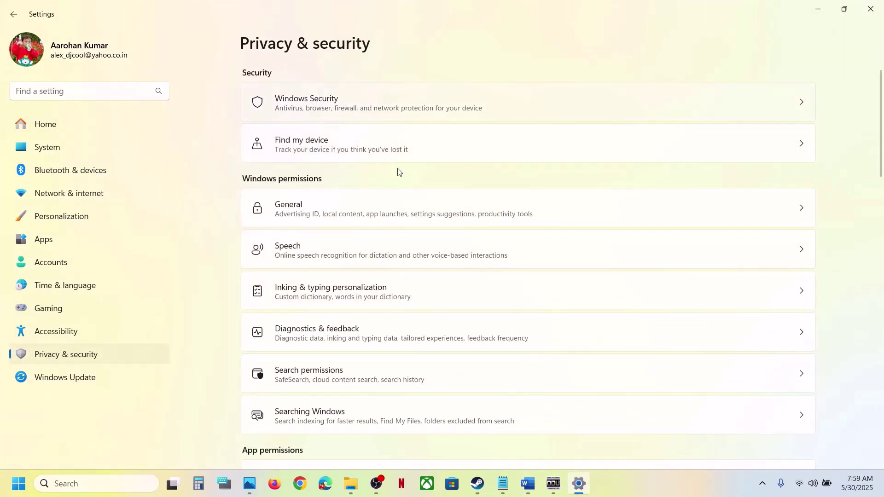
{"action": "left_click", "coordinate": [324, 176]}
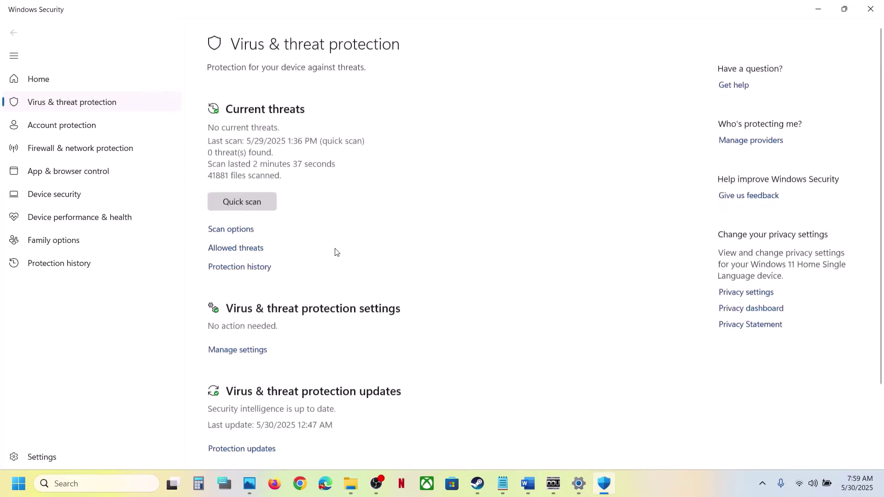
{"action": "scroll", "coordinate": [322, 280], "scroll_direction": "down", "scroll_amount": 3}
{"action": "left_click", "coordinate": [265, 427]}
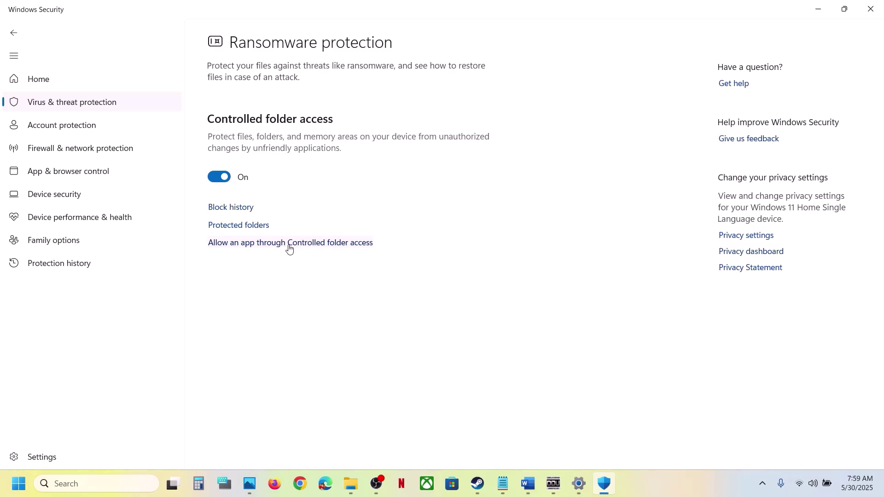
{"action": "left_click", "coordinate": [289, 245]}
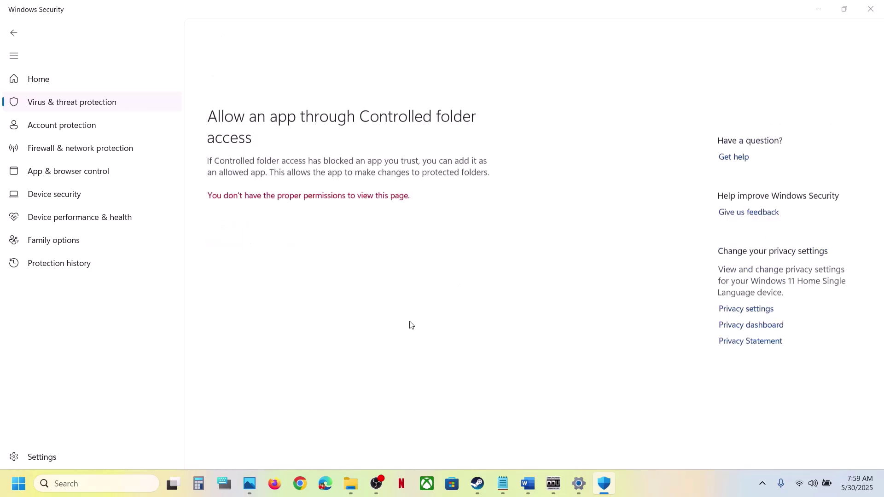
Start adding an allowed app to Controlled folder access and browse to C:\Program Files (x86)
{"action": "scroll", "coordinate": [295, 116], "scroll_direction": "down", "scroll_amount": 3}
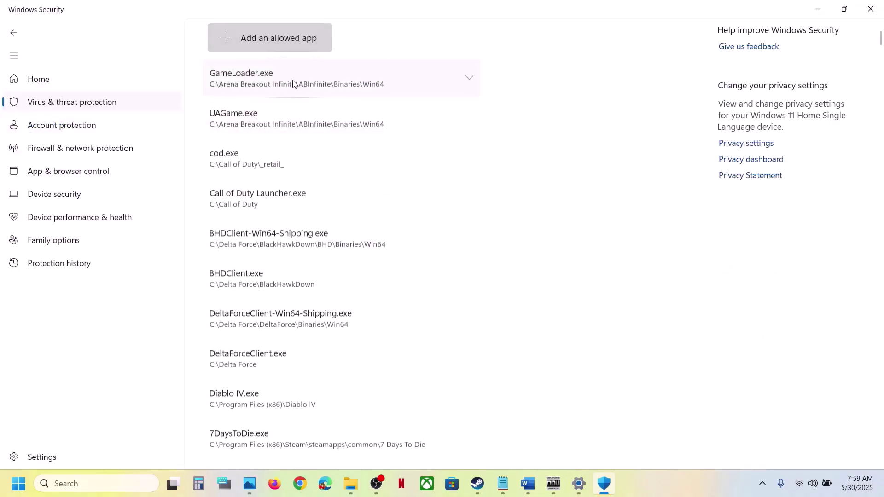
{"action": "left_click", "coordinate": [272, 52]}
{"action": "left_click", "coordinate": [261, 84]}
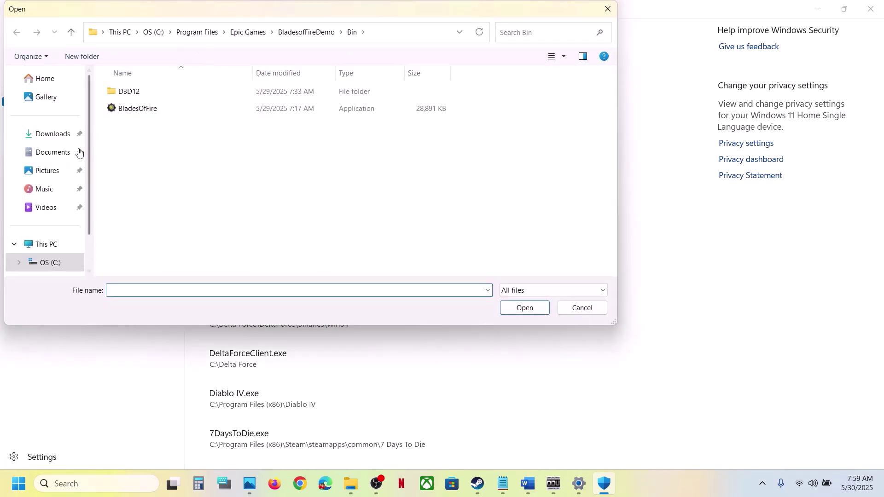
{"action": "left_click", "coordinate": [49, 244]}
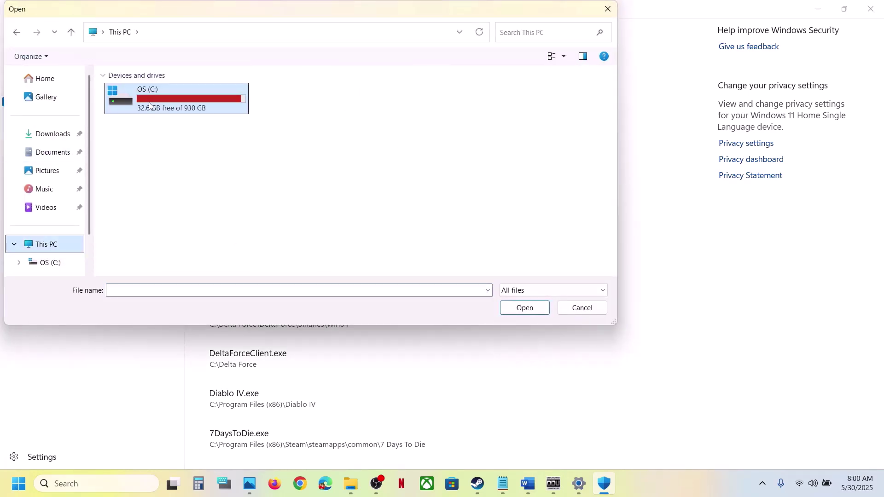
{"action": "double_click", "coordinate": [151, 103]}
{"action": "scroll", "coordinate": [147, 103], "scroll_direction": "down", "scroll_amount": 5}
{"action": "double_click", "coordinate": [166, 155]}
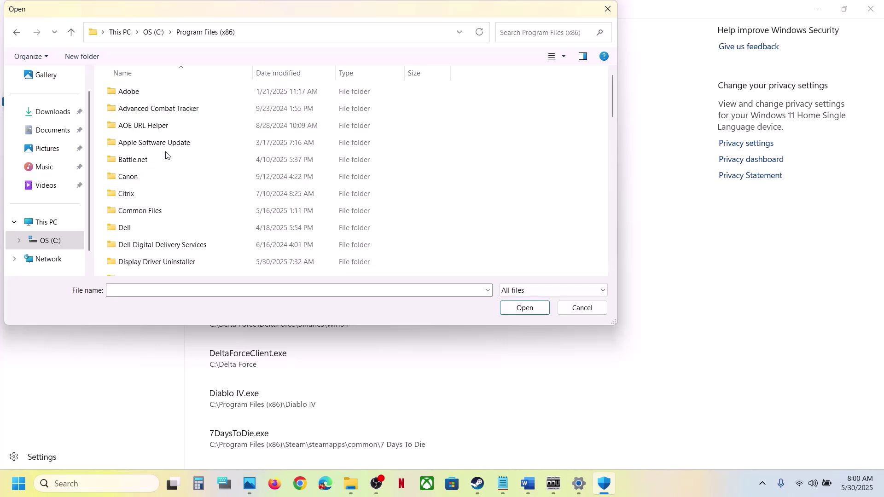
Allow the nightreign application from Steam\steamapps\common\ELDEN RING NIGHTREIGN\Game through Controlled folder access
{"action": "scroll", "coordinate": [165, 158], "scroll_direction": "down", "scroll_amount": 8}
{"action": "scroll", "coordinate": [152, 159], "scroll_direction": "down", "scroll_amount": 3}
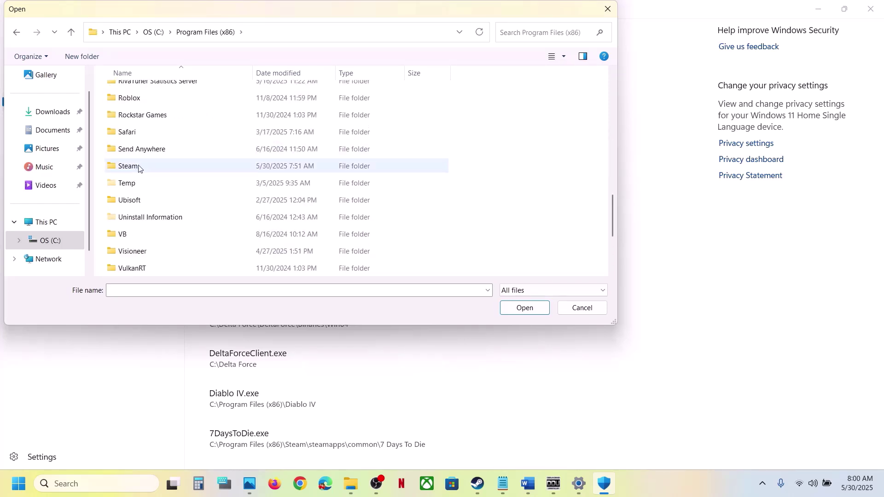
{"action": "double_click", "coordinate": [148, 165]}
{"action": "scroll", "coordinate": [145, 159], "scroll_direction": "down", "scroll_amount": 5}
{"action": "double_click", "coordinate": [142, 165]}
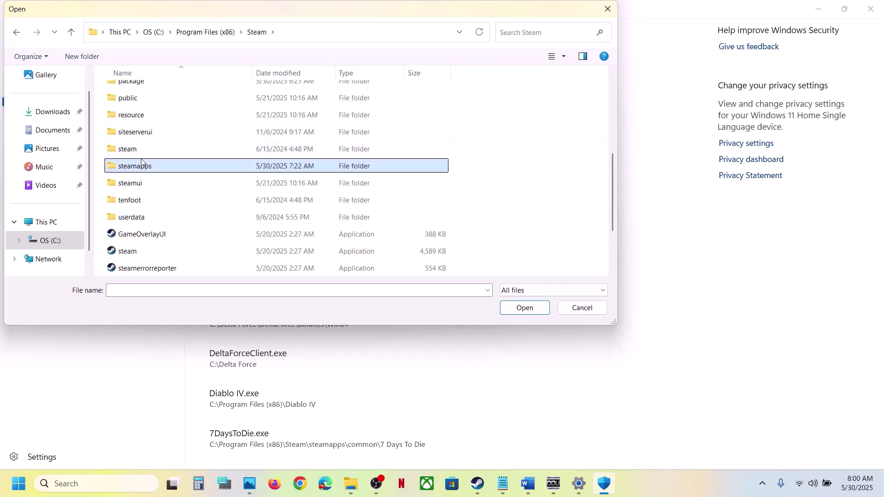
{"action": "double_click", "coordinate": [143, 91]}
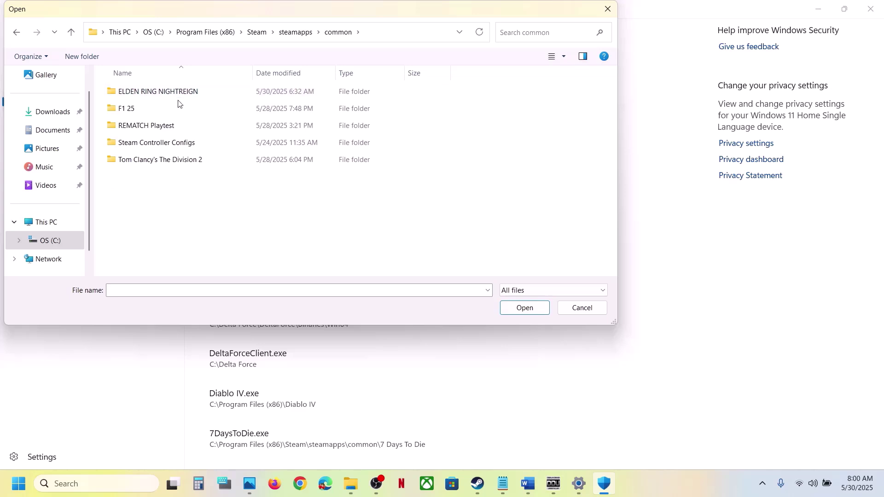
{"action": "double_click", "coordinate": [176, 95]}
{"action": "double_click", "coordinate": [175, 95]}
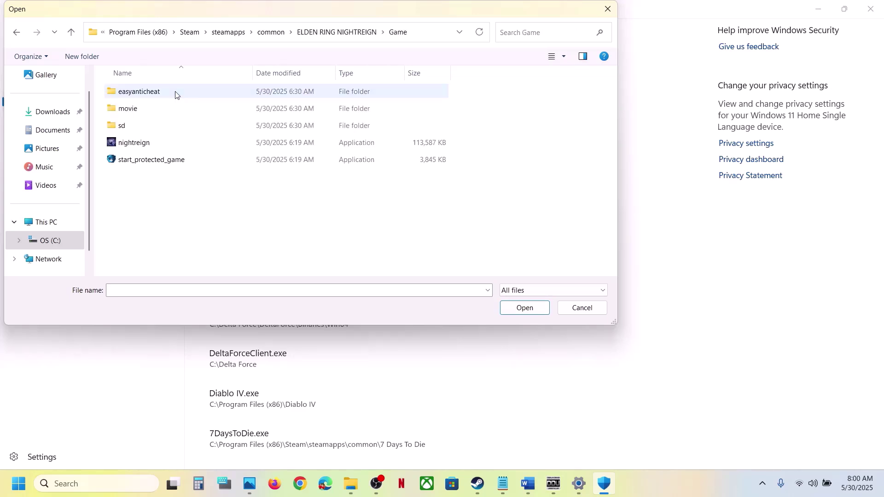
{"action": "left_click", "coordinate": [130, 143]}
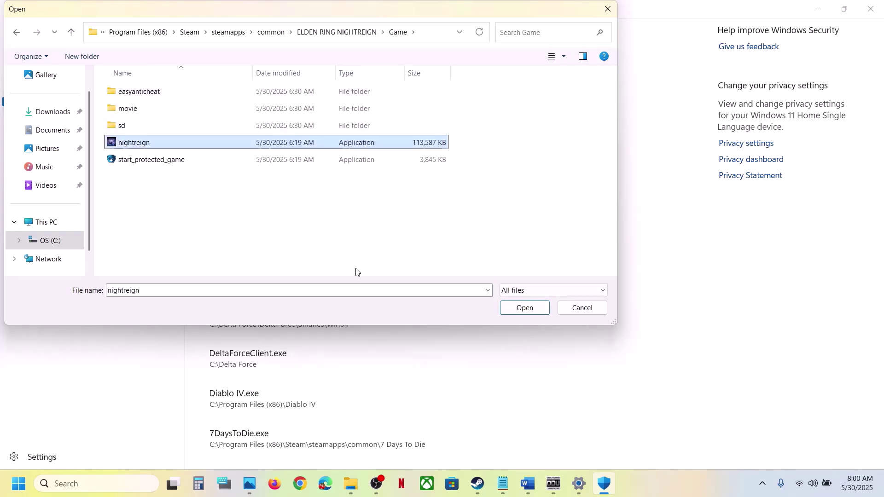
{"action": "left_click", "coordinate": [510, 309]}
Add start_protected_game from the same Game folder as another allowed app for Controlled folder access
{"action": "left_click", "coordinate": [294, 40]}
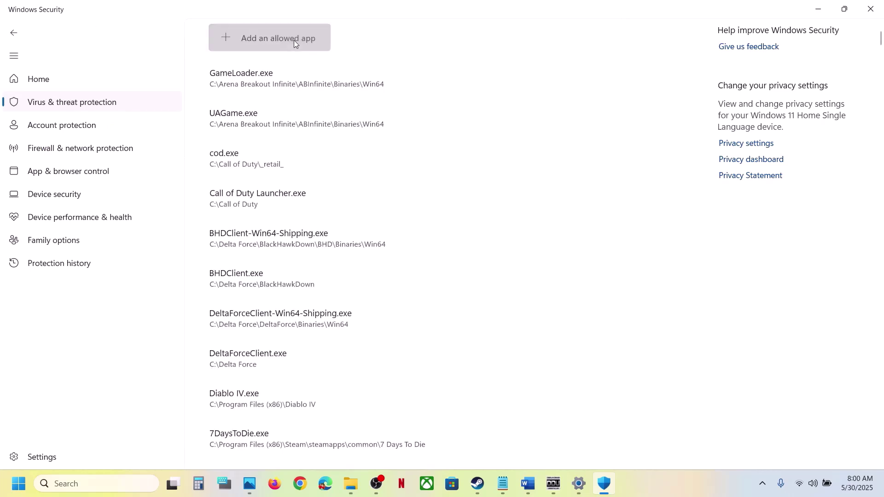
{"action": "left_click", "coordinate": [251, 84]}
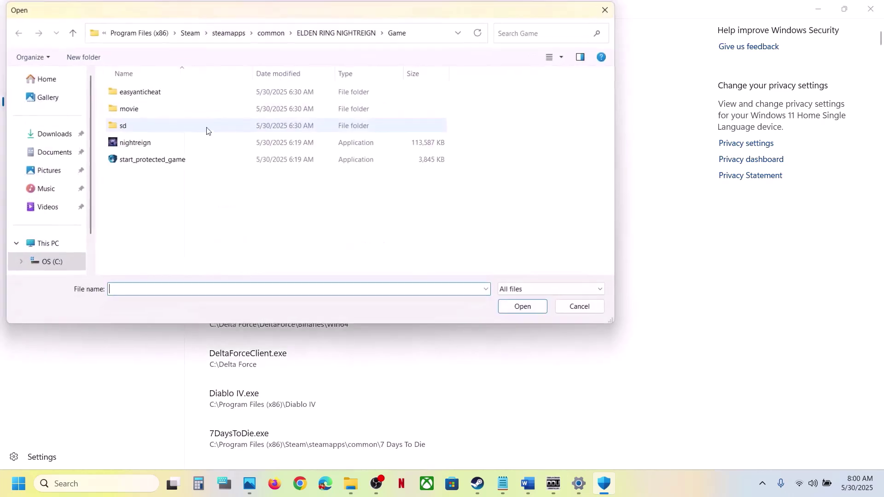
{"action": "left_click", "coordinate": [136, 160]}
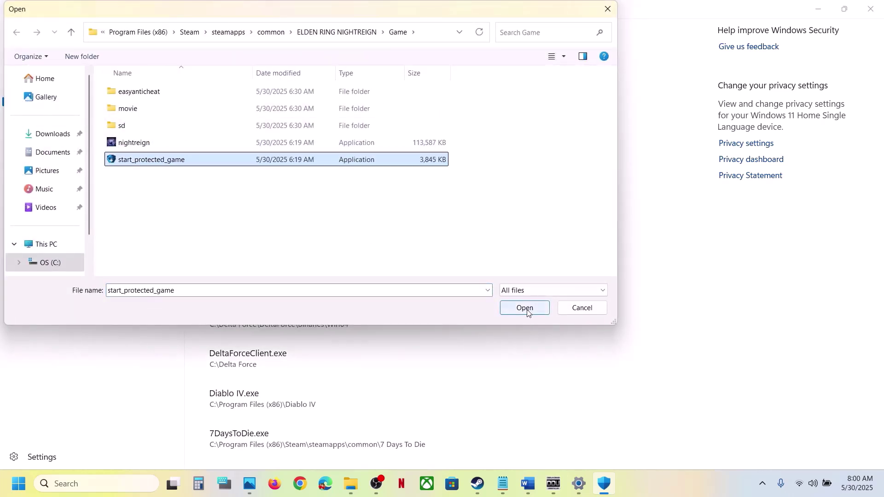
{"action": "left_click", "coordinate": [528, 311]}
Open the Windows Defender Firewall allowed apps list in Control Panel and unlock its settings for changes
{"action": "left_click", "coordinate": [115, 483]}
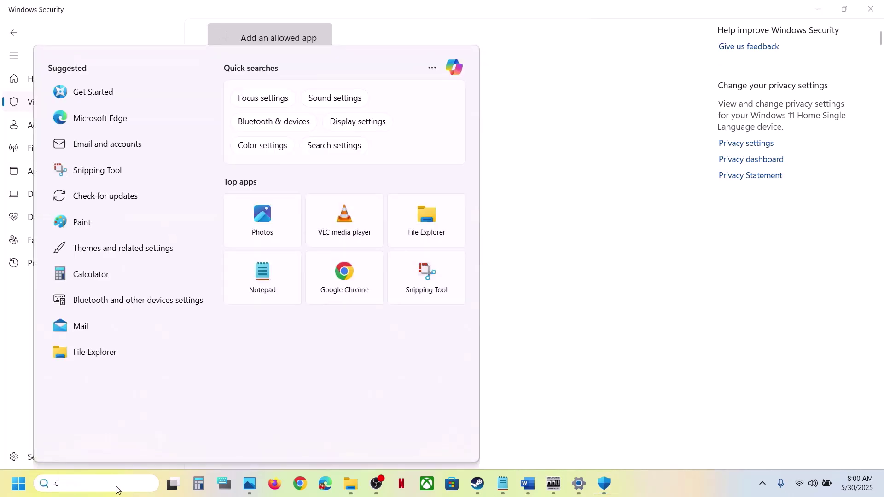
{"action": "type", "text": "control"}
{"action": "key", "text": "Return"}
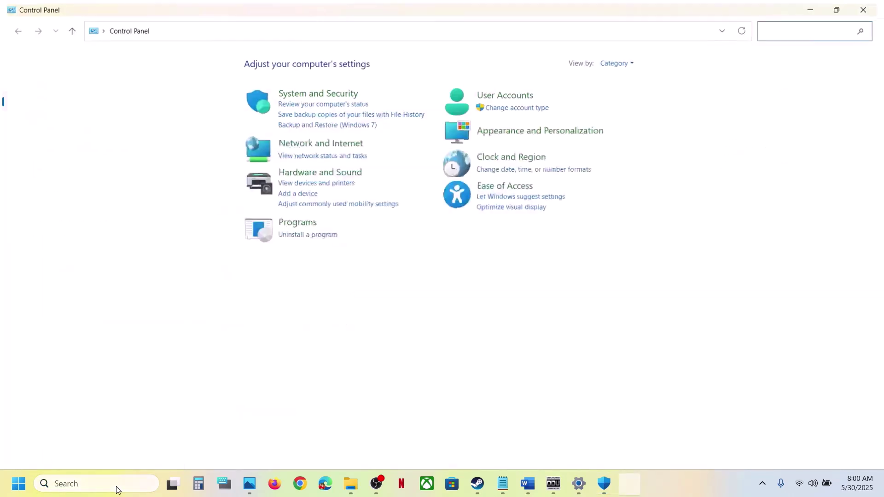
{"action": "left_click", "coordinate": [323, 92]}
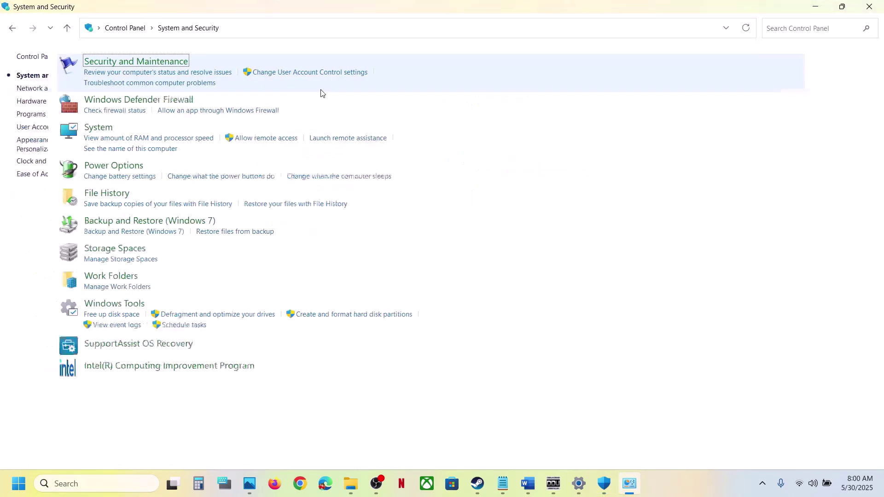
{"action": "left_click", "coordinate": [233, 101]}
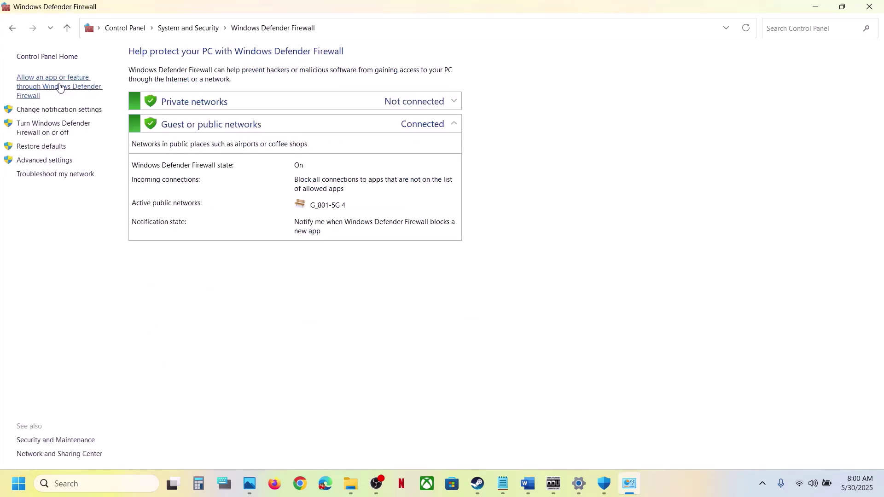
{"action": "left_click", "coordinate": [60, 87]}
{"action": "left_click", "coordinate": [561, 92]}
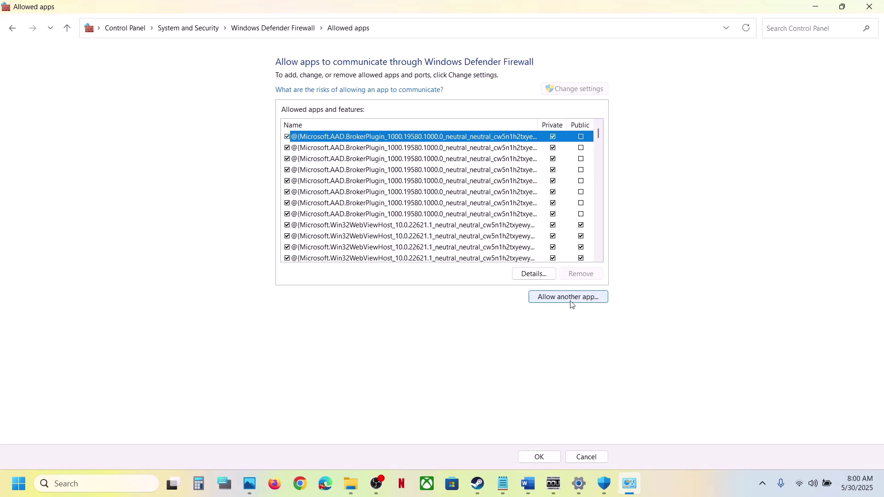
Start allowing another app through the firewall and browse to C:\Program Files (x86)
{"action": "left_click", "coordinate": [571, 303]}
{"action": "left_click", "coordinate": [509, 300]}
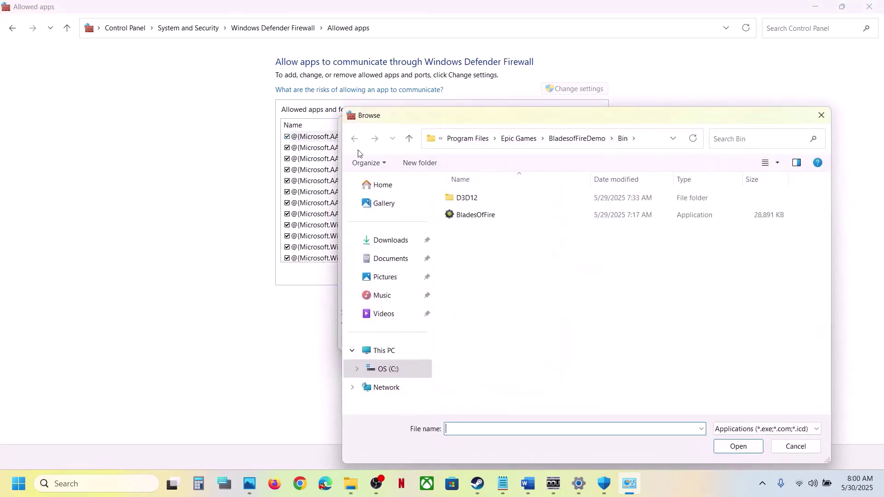
{"action": "left_click", "coordinate": [388, 351]}
{"action": "double_click", "coordinate": [516, 220]}
{"action": "scroll", "coordinate": [515, 221], "scroll_direction": "down", "scroll_amount": 1}
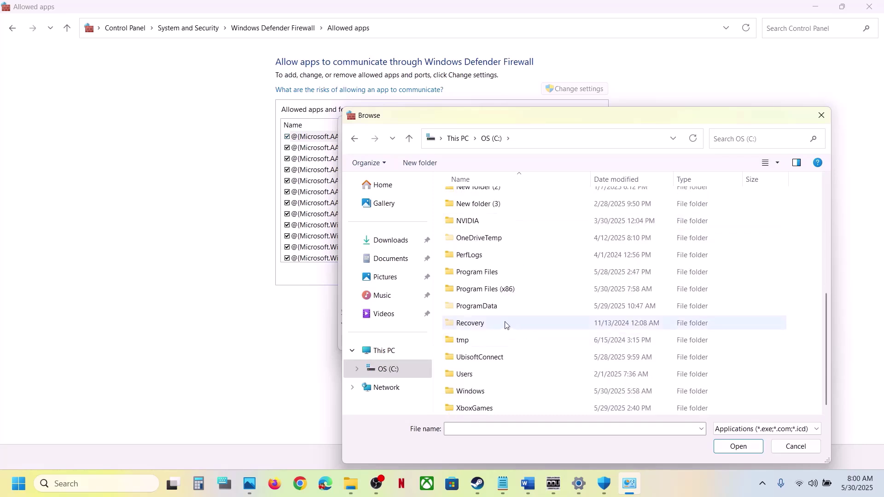
{"action": "double_click", "coordinate": [497, 289]}
Open the game folder Steam\steamapps\common\ELDEN RING NIGHTREIGN\Game in the file browser
{"action": "scroll", "coordinate": [498, 292], "scroll_direction": "down", "scroll_amount": 5}
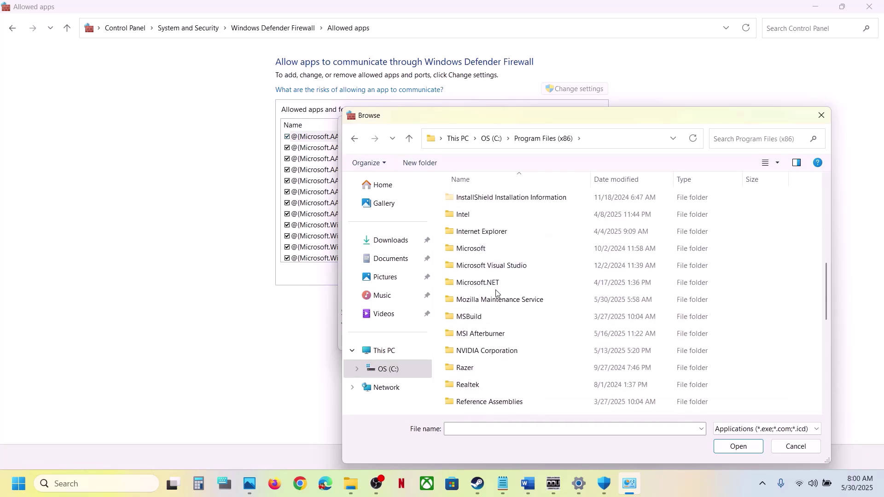
{"action": "scroll", "coordinate": [498, 294], "scroll_direction": "down", "scroll_amount": 5}
{"action": "double_click", "coordinate": [474, 231]}
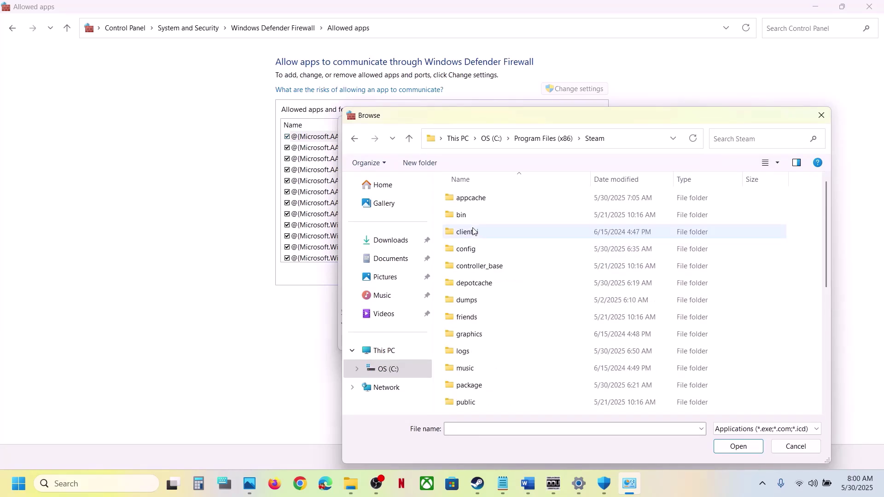
{"action": "scroll", "coordinate": [488, 285], "scroll_direction": "down", "scroll_amount": 2}
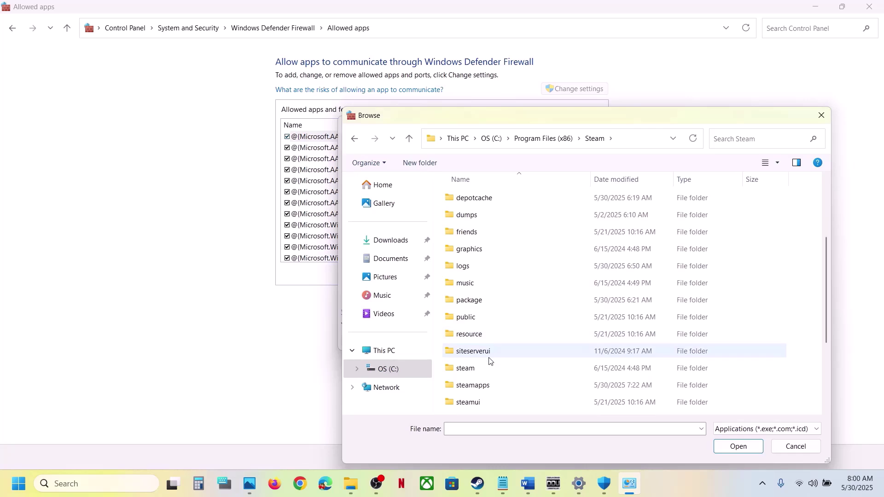
{"action": "scroll", "coordinate": [488, 340], "scroll_direction": "down", "scroll_amount": 2}
{"action": "double_click", "coordinate": [480, 316]}
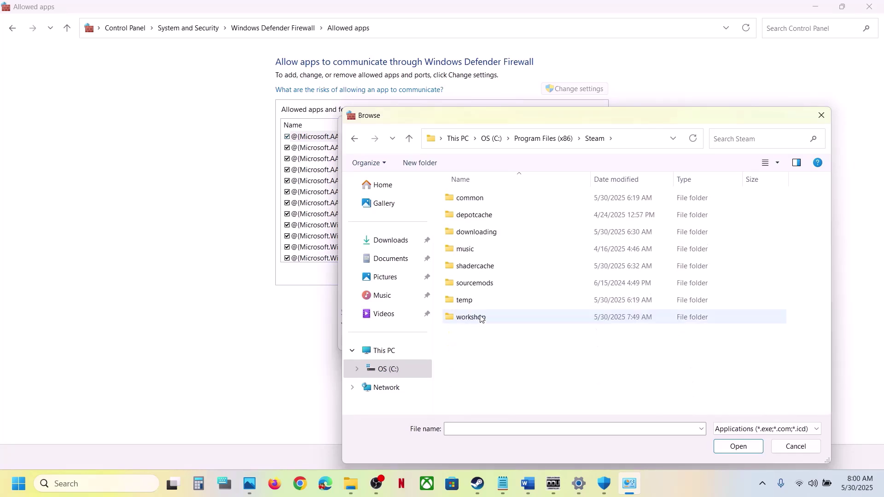
{"action": "double_click", "coordinate": [477, 197]}
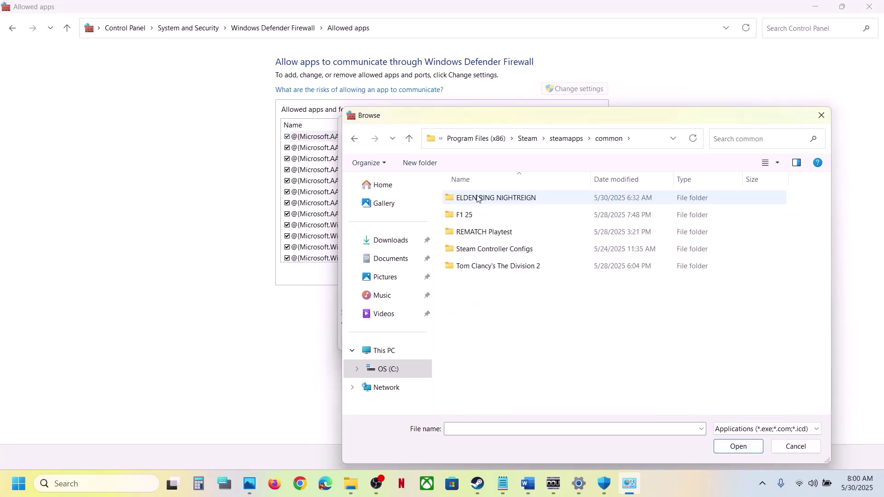
{"action": "double_click", "coordinate": [477, 198]}
{"action": "double_click", "coordinate": [474, 198]}
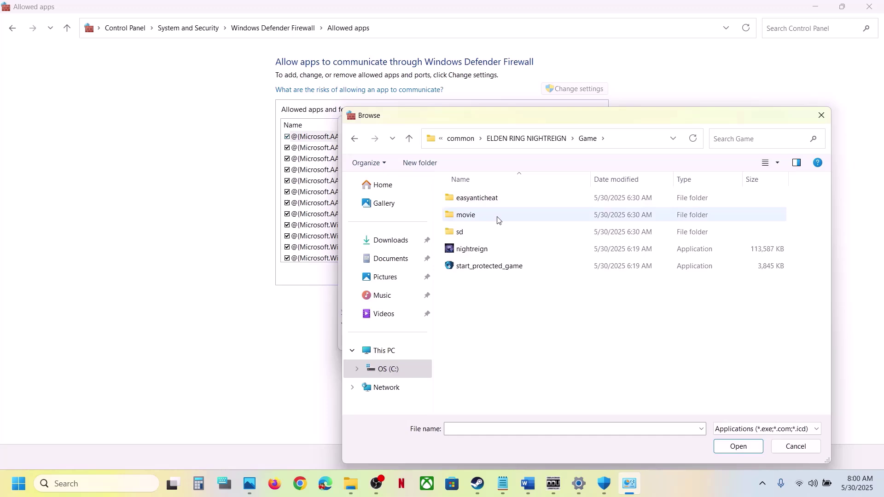
Add the nightreign application to the firewall's allowed apps
{"action": "left_click", "coordinate": [468, 252]}
{"action": "left_click", "coordinate": [737, 446]}
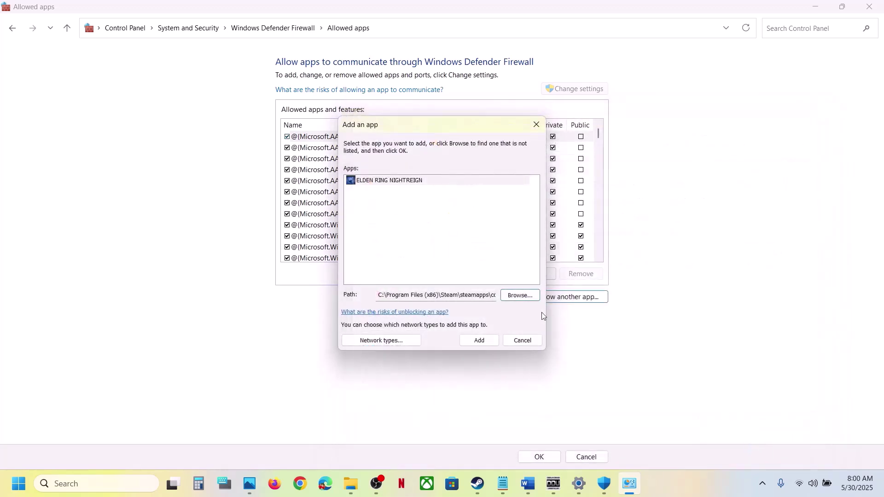
{"action": "left_click", "coordinate": [476, 343]}
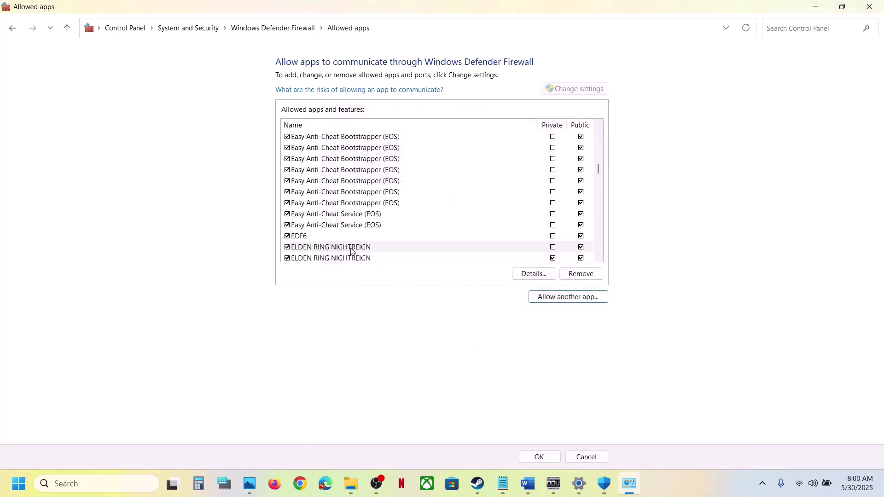
Try to add start_protected_game from the Game folder to the firewall's allowed apps, and close the dialog for adding apps
{"action": "left_click", "coordinate": [567, 299]}
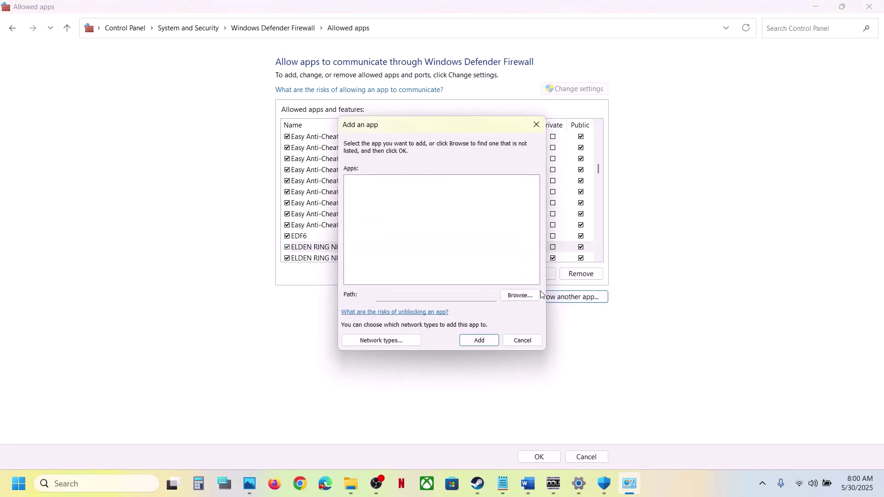
{"action": "left_click", "coordinate": [534, 295]}
{"action": "left_click", "coordinate": [491, 267]}
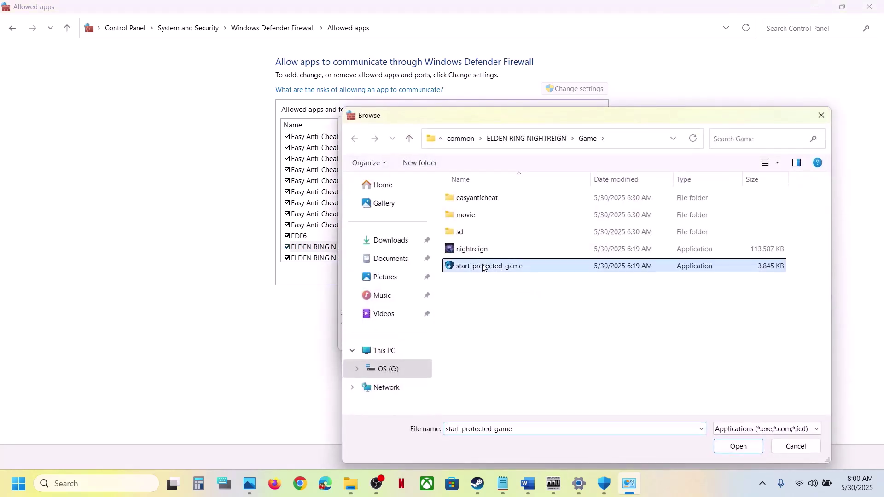
{"action": "left_click", "coordinate": [737, 446]}
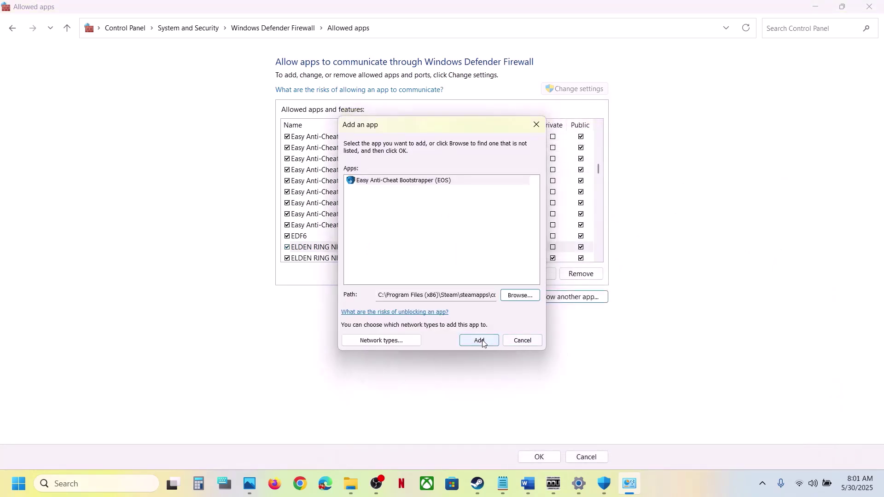
{"action": "left_click", "coordinate": [482, 341]}
{"action": "left_click", "coordinate": [520, 284]}
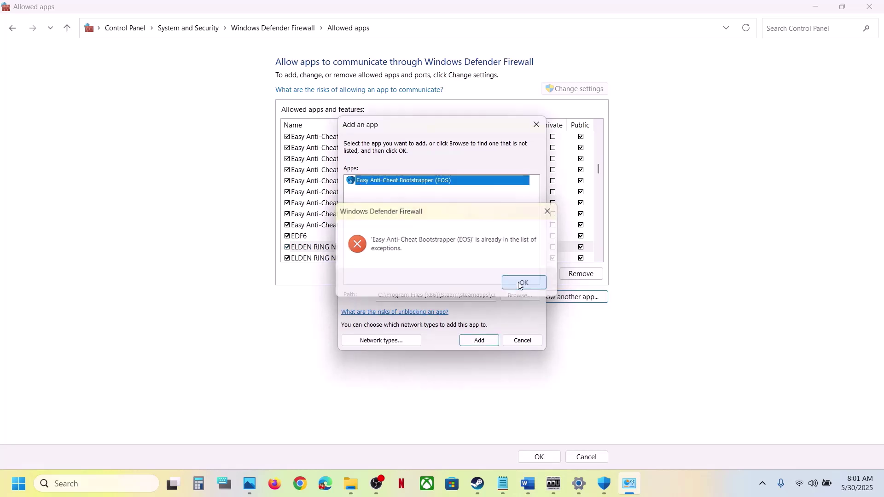
{"action": "left_click", "coordinate": [535, 125]}
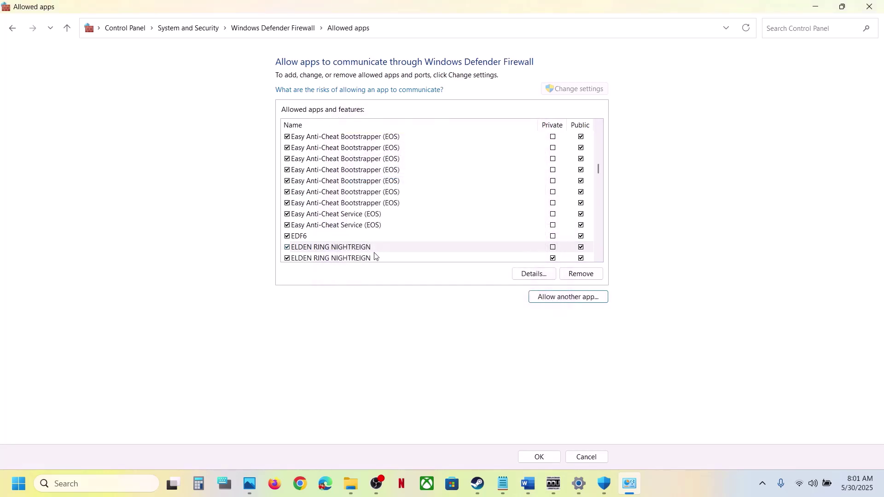
Close the firewall, Windows Security and Settings windows and return to the Word document with the troubleshooting steps
{"action": "left_click", "coordinate": [877, 6]}
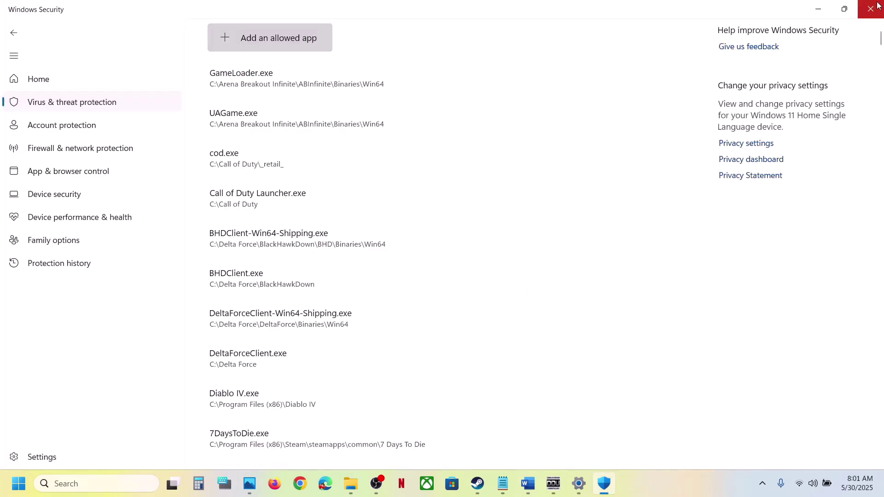
{"action": "left_click", "coordinate": [874, 14]}
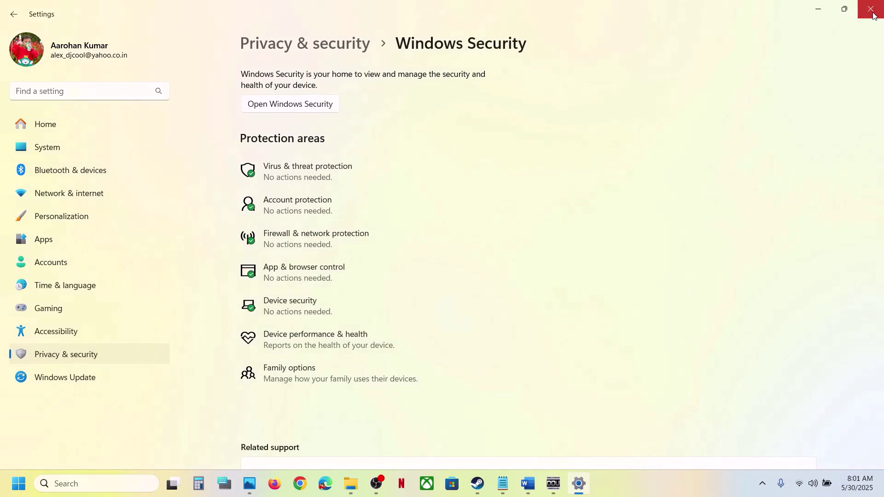
{"action": "left_click", "coordinate": [874, 14]}
{"action": "left_click", "coordinate": [534, 490]}
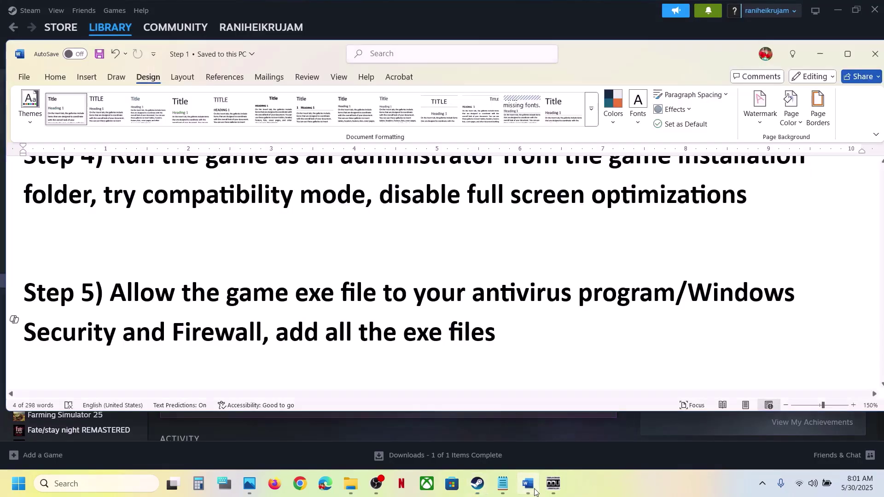
Highlight the Step 6 text on clean graphics driver installation and its NVIDIA and AMD download links
{"action": "scroll", "coordinate": [268, 283], "scroll_direction": "down", "scroll_amount": 5}
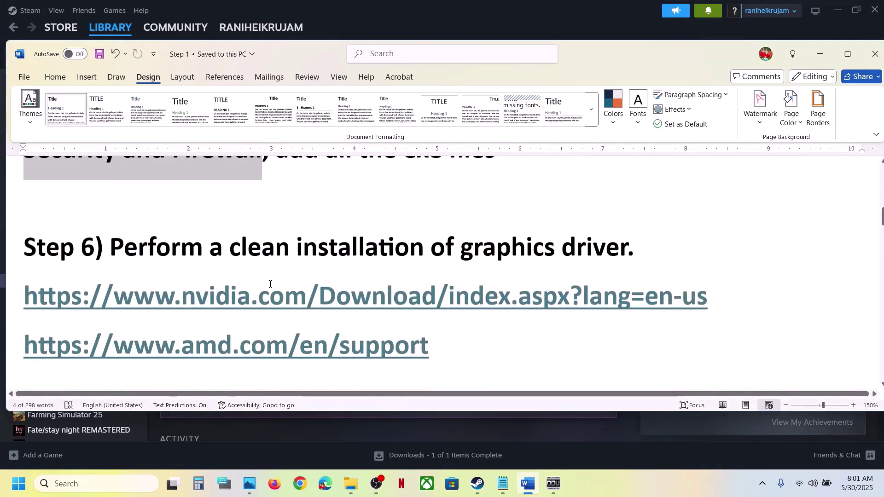
{"action": "scroll", "coordinate": [270, 284], "scroll_direction": "down", "scroll_amount": 1}
{"action": "left_click_drag", "start_coordinate": [136, 227], "coordinate": [631, 228]}
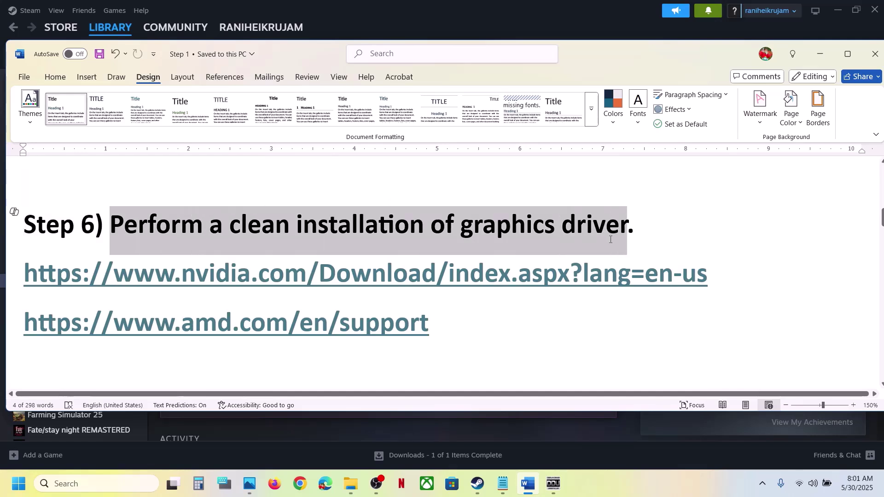
{"action": "left_click_drag", "start_coordinate": [134, 273], "coordinate": [470, 294]}
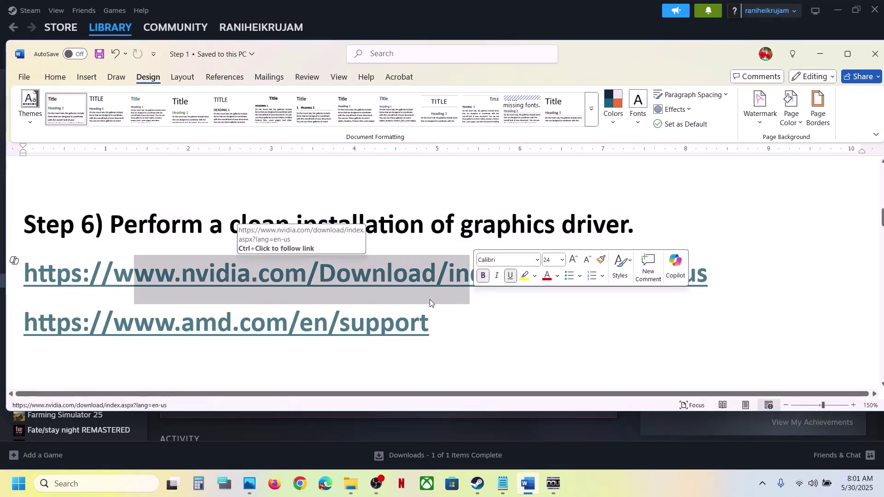
{"action": "left_click_drag", "start_coordinate": [155, 322], "coordinate": [300, 322]}
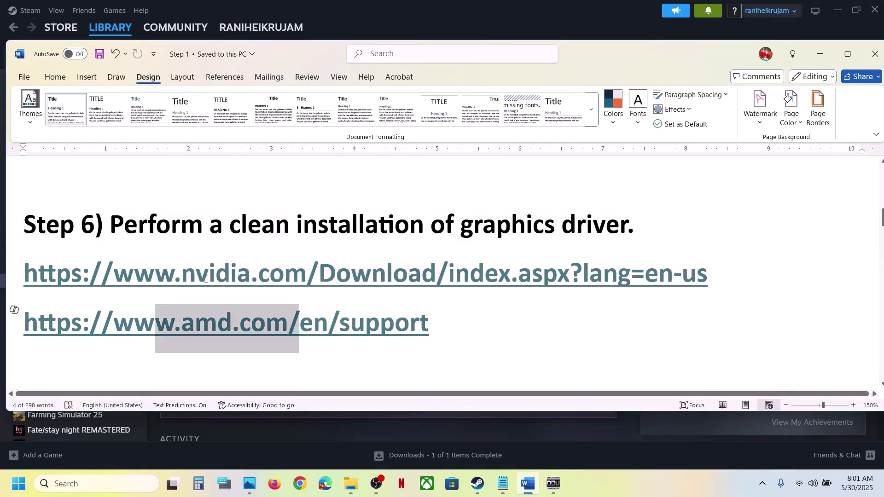
{"action": "left_click_drag", "start_coordinate": [155, 274], "coordinate": [393, 274]}
On NVIDIA's driver page in Chrome, search for the GeForce RTX 3050 Laptop GPU driver with Windows 11 as the operating system
{"action": "left_click", "coordinate": [617, 496]}
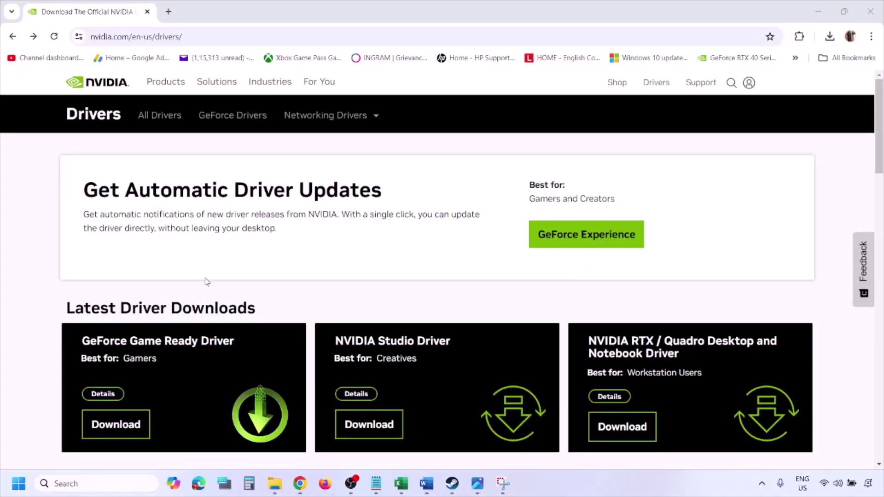
{"action": "scroll", "coordinate": [206, 282], "scroll_direction": "down", "scroll_amount": 8}
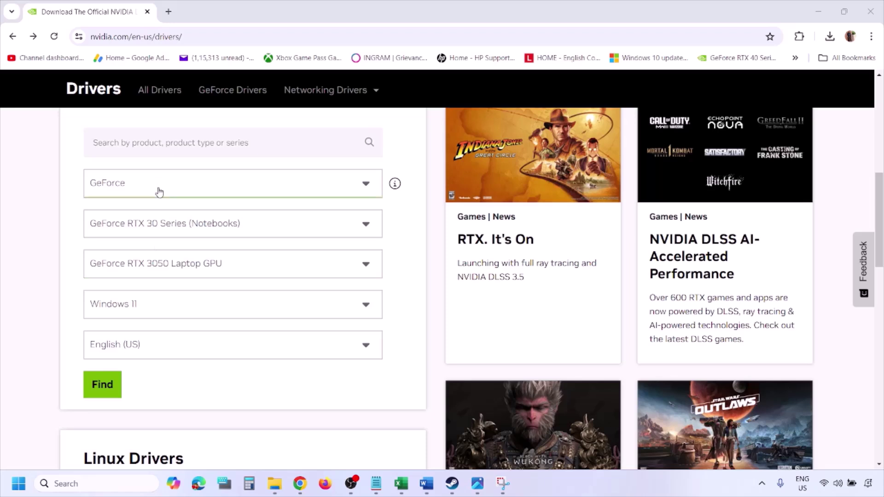
{"action": "left_click", "coordinate": [146, 308]}
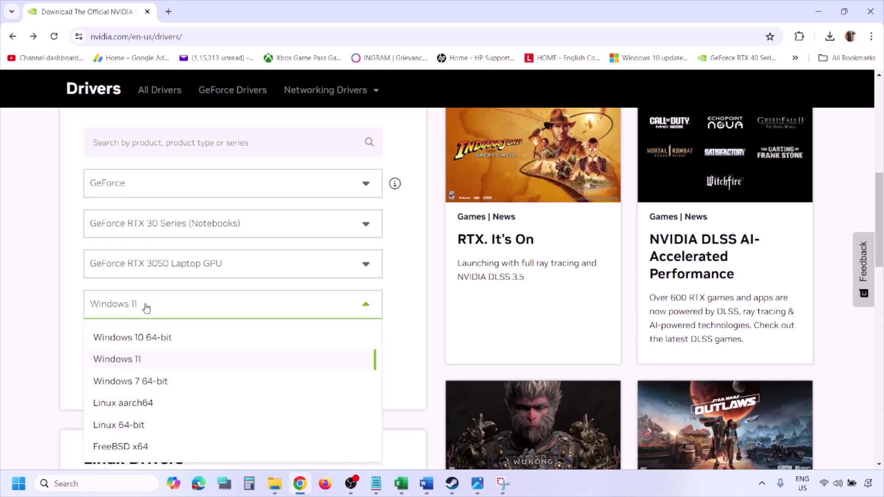
{"action": "left_click", "coordinate": [129, 363]}
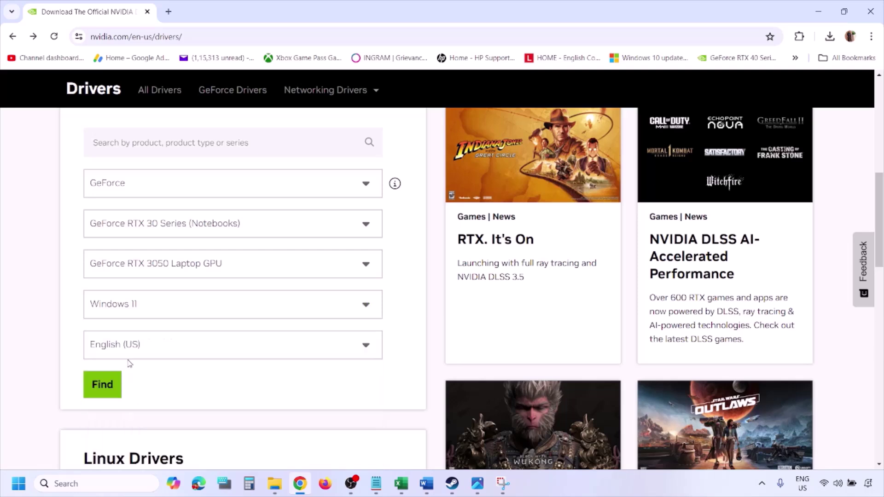
{"action": "left_click", "coordinate": [102, 386]}
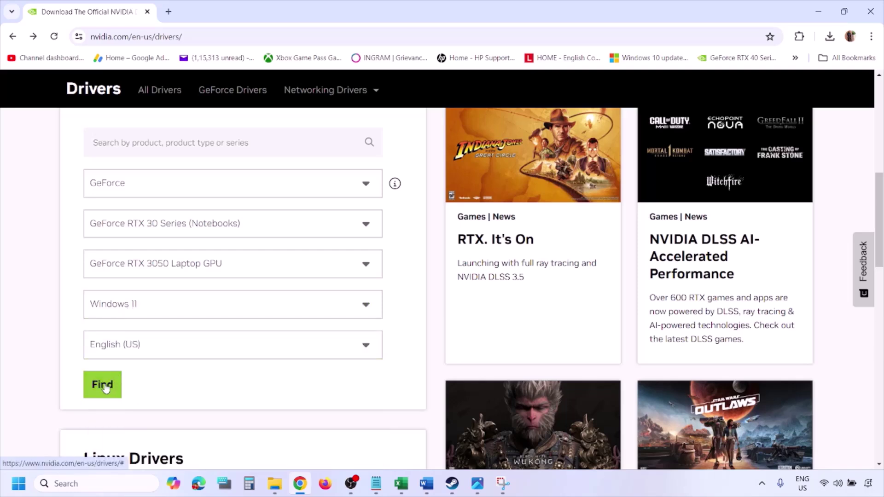
View the driver download and clean installation screenshots 1.png to 5.png in Photos, and show the Restart power option
{"action": "left_click", "coordinate": [477, 483]}
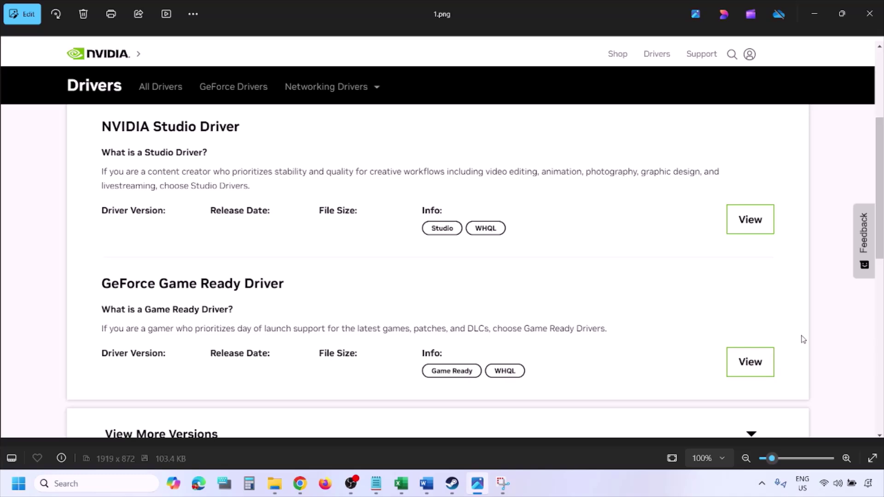
{"action": "key", "text": "Right"}
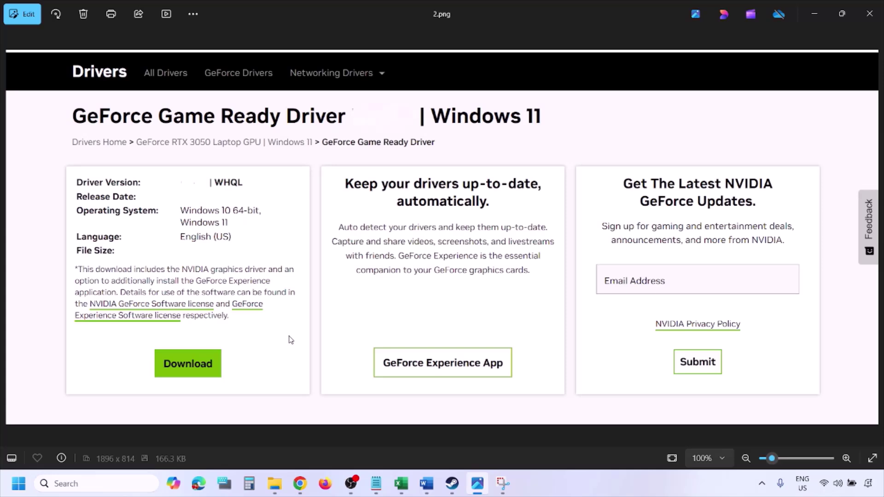
{"action": "key", "text": "Right"}
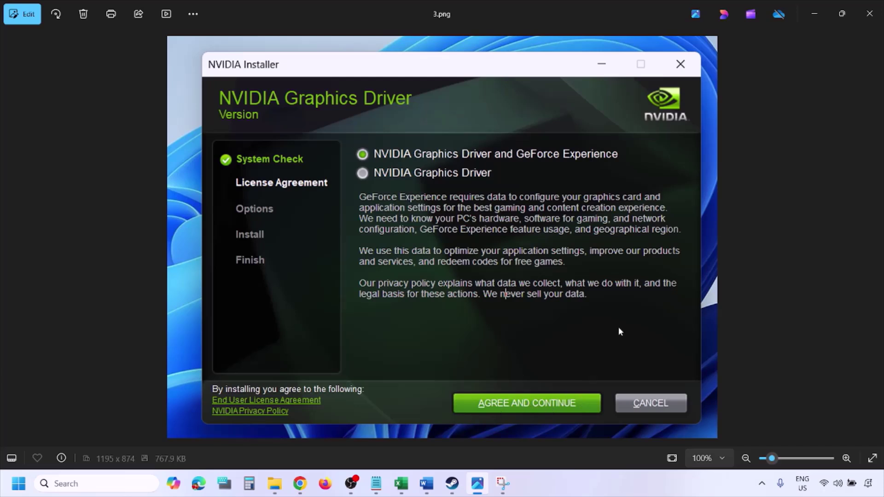
{"action": "key", "text": "Right"}
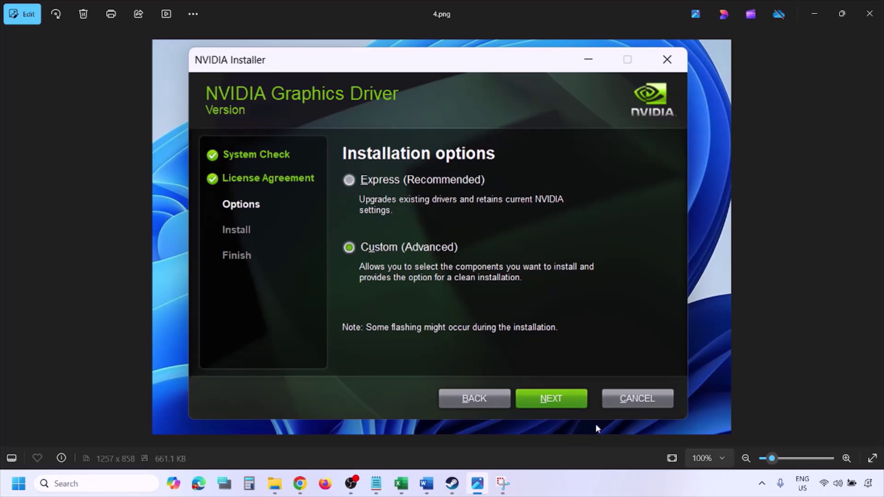
{"action": "key", "text": "Right"}
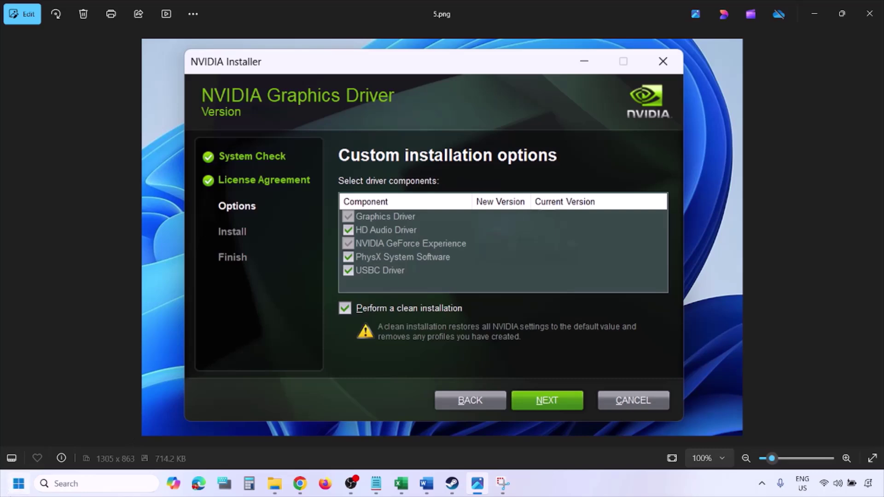
{"action": "left_click", "coordinate": [18, 483]}
{"action": "left_click", "coordinate": [338, 449]}
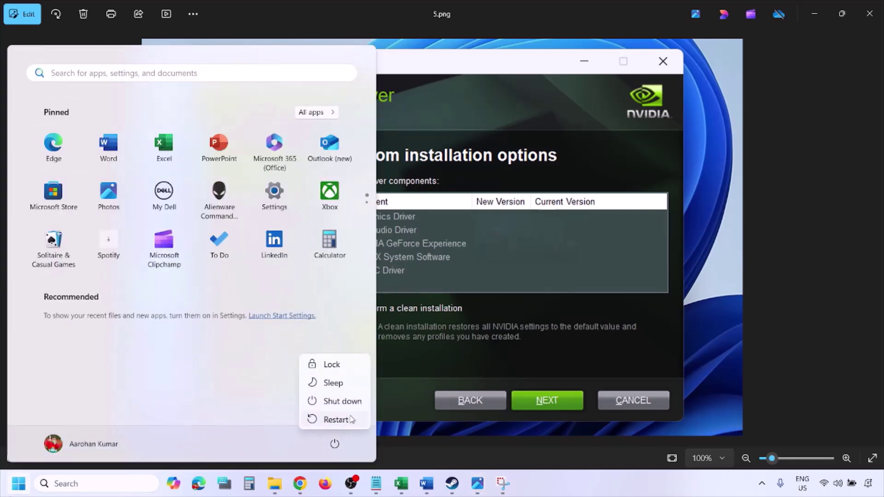
{"action": "left_click", "coordinate": [602, 493]}
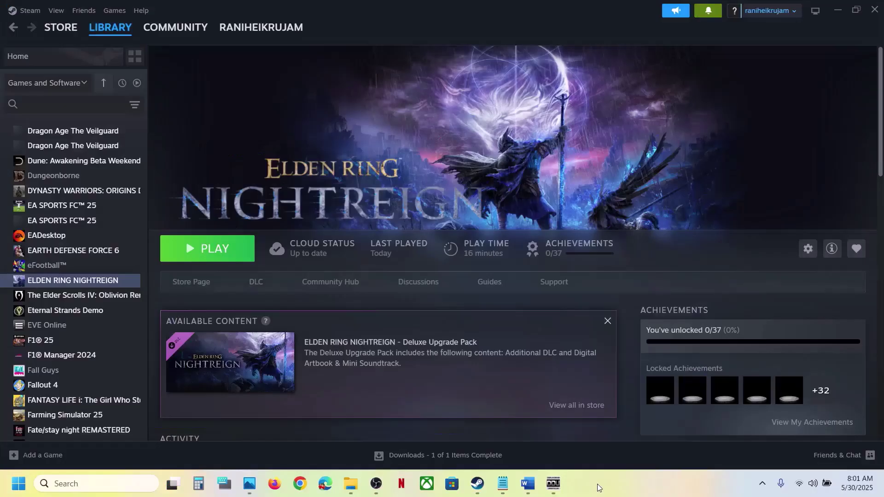
Return to the Word document and highlight Step 7 on cleaning and reinstalling the graphics driver with DDU
{"action": "left_click", "coordinate": [528, 483]}
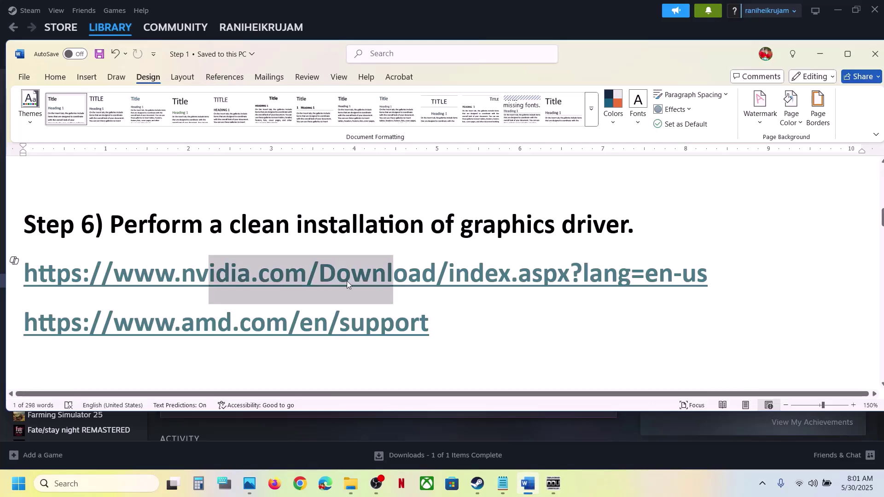
{"action": "scroll", "coordinate": [347, 281], "scroll_direction": "down", "scroll_amount": 3}
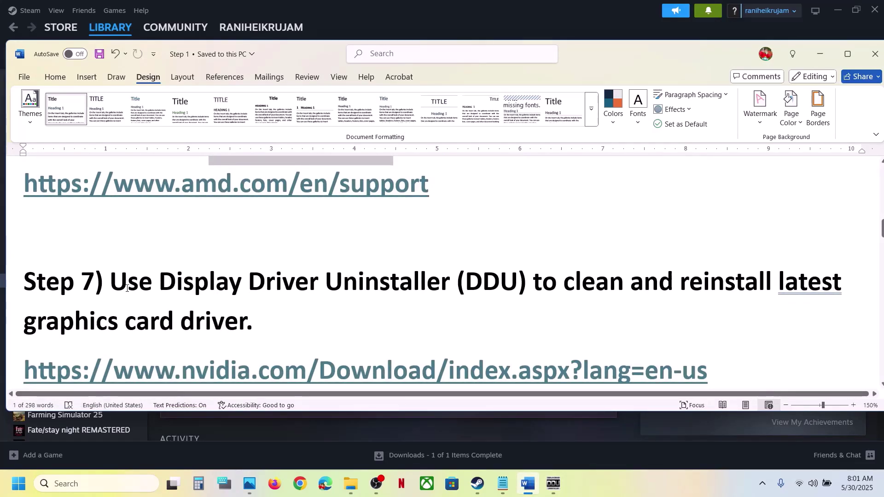
{"action": "left_click_drag", "start_coordinate": [125, 287], "coordinate": [399, 289]}
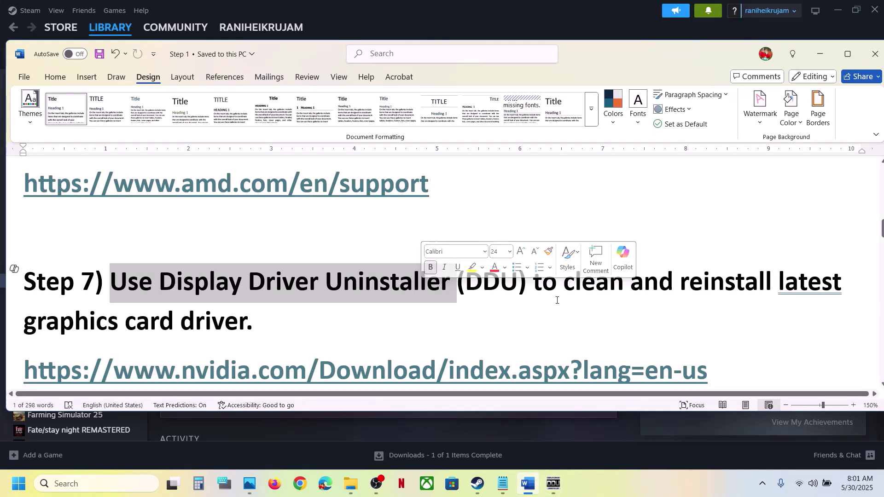
{"action": "left_click_drag", "start_coordinate": [534, 288], "coordinate": [232, 322]}
{"action": "left_click", "coordinate": [232, 322]}
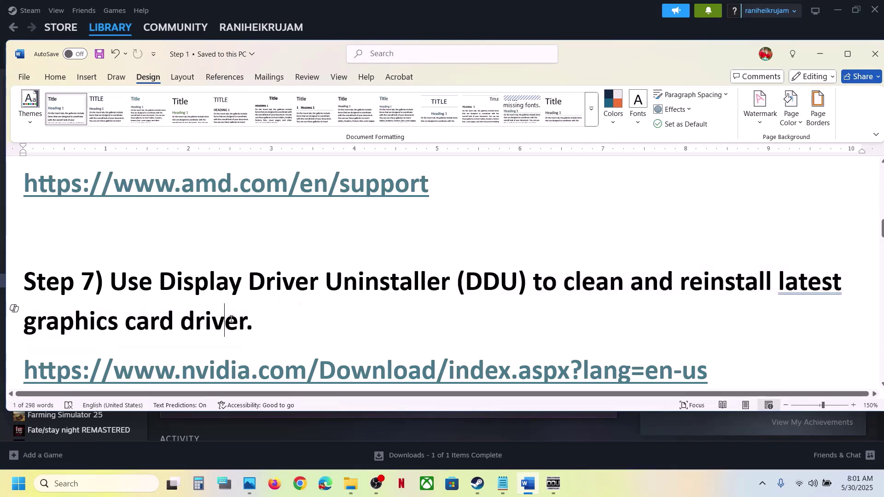
{"action": "key", "text": "ctrl+z"}
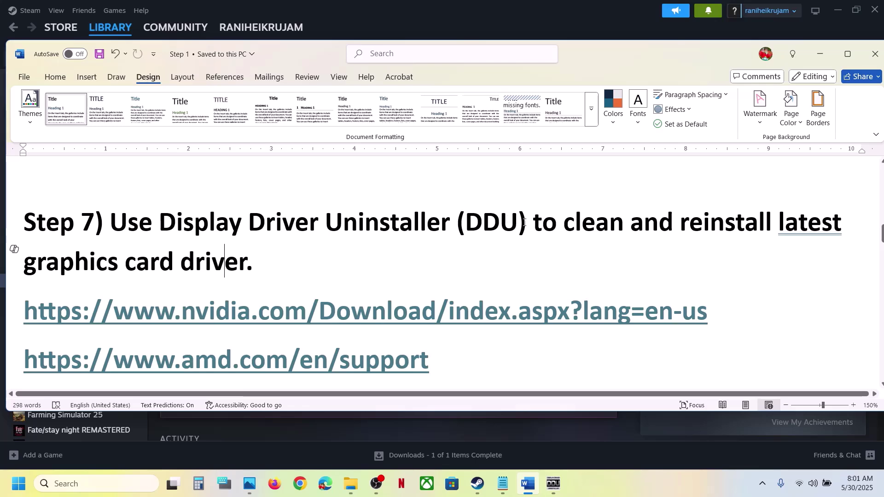
Copy "Display Driver Uninstaller (DDU)" from Step 7 and search Google for it in Chrome
{"action": "left_click_drag", "start_coordinate": [526, 224], "coordinate": [169, 225]}
{"action": "key", "text": "ctrl+c"}
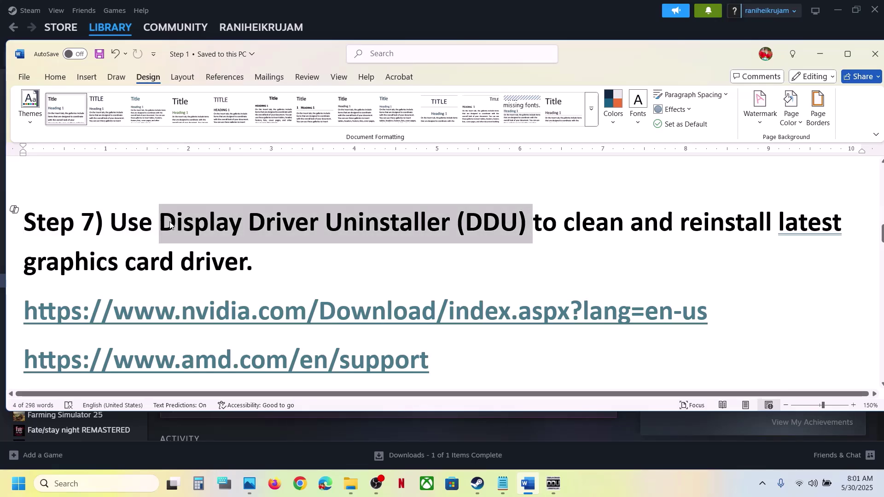
{"action": "left_click", "coordinate": [302, 474]}
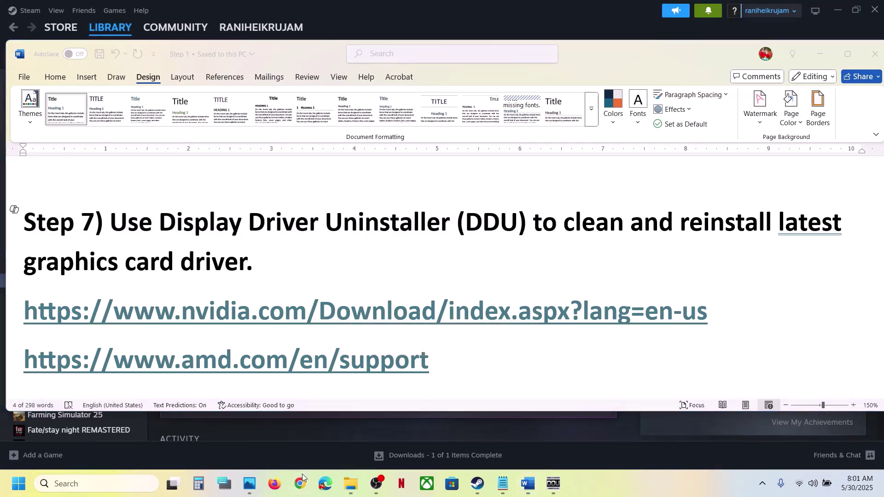
{"action": "key", "text": "ctrl+v"}
{"action": "key", "text": "Return"}
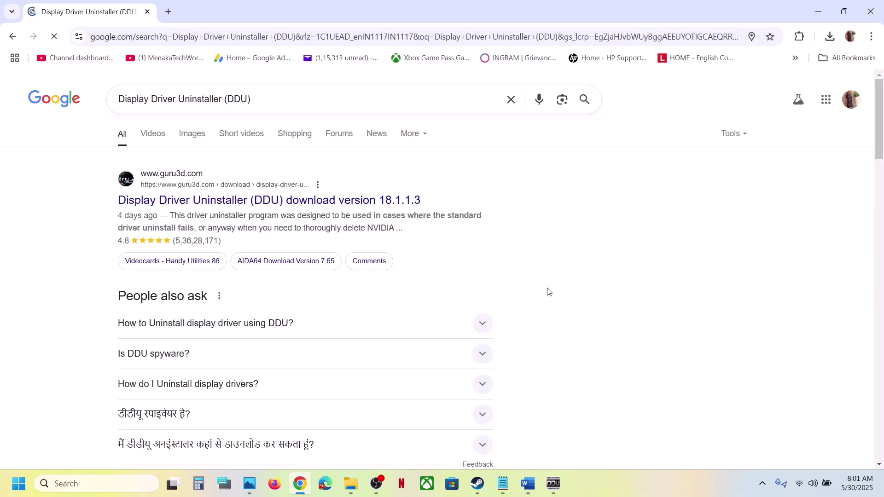
Switch to Display Driver Uninstaller and choose NVIDIA as the GPU device to clean
{"action": "left_click", "coordinate": [553, 487]}
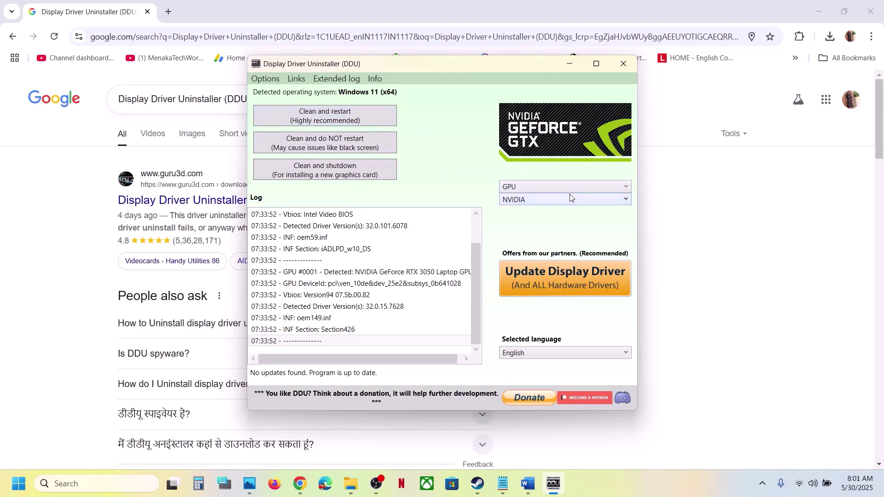
{"action": "left_click", "coordinate": [542, 201]}
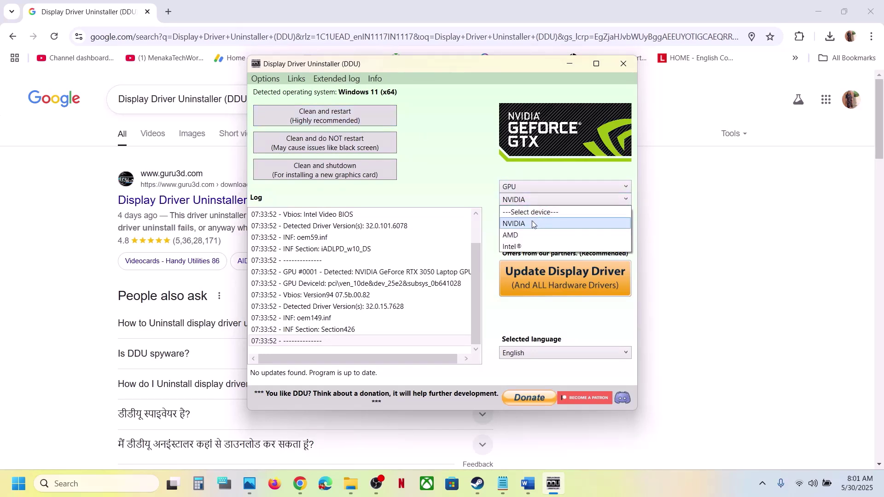
{"action": "left_click", "coordinate": [531, 221]}
{"action": "left_click", "coordinate": [531, 203]}
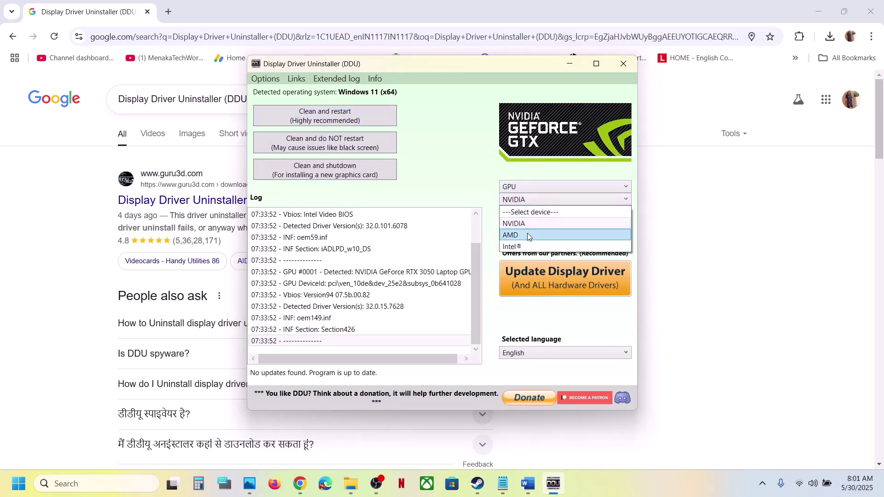
{"action": "left_click", "coordinate": [530, 226]}
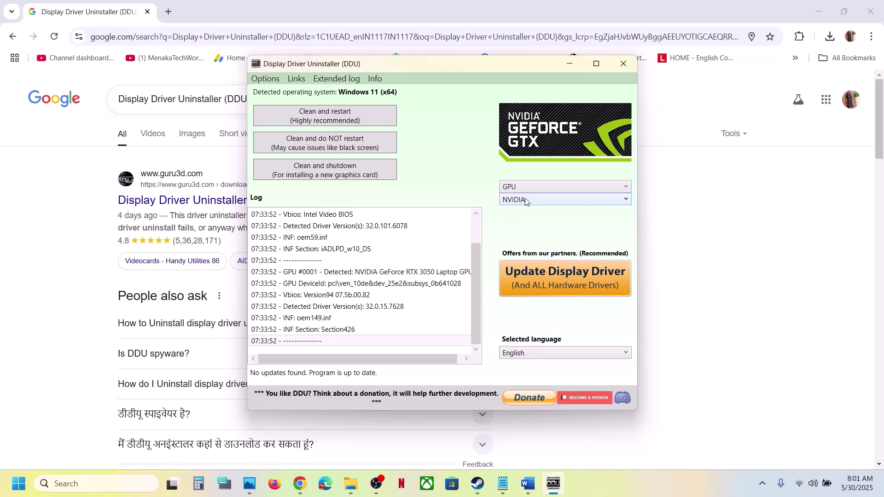
{"action": "left_click", "coordinate": [325, 115]}
{"action": "left_click", "coordinate": [19, 483]}
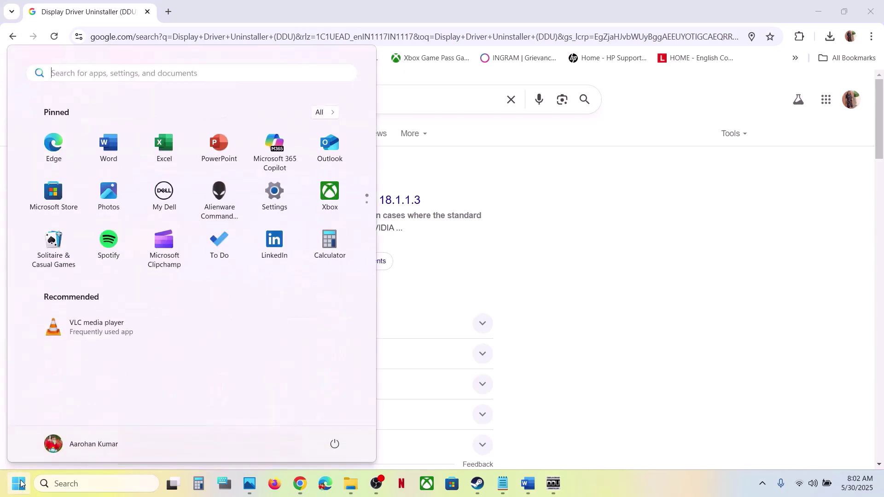
{"action": "left_click", "coordinate": [600, 419]}
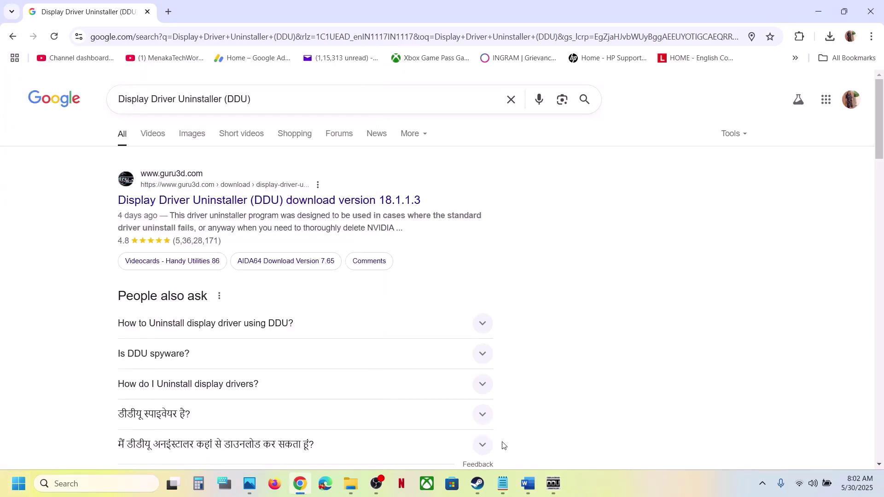
Return to the Word document and highlight the NVIDIA and AMD driver download links under Step 7
{"action": "left_click", "coordinate": [528, 484]}
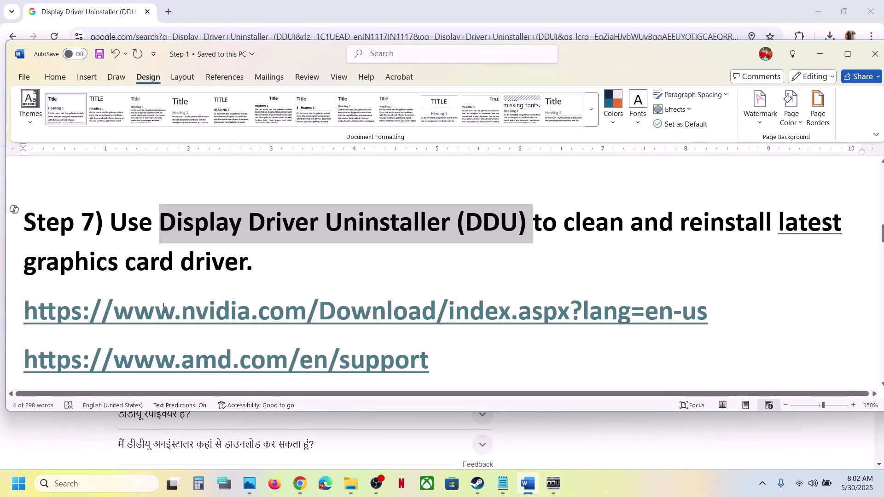
{"action": "left_click_drag", "start_coordinate": [164, 306], "coordinate": [437, 313]}
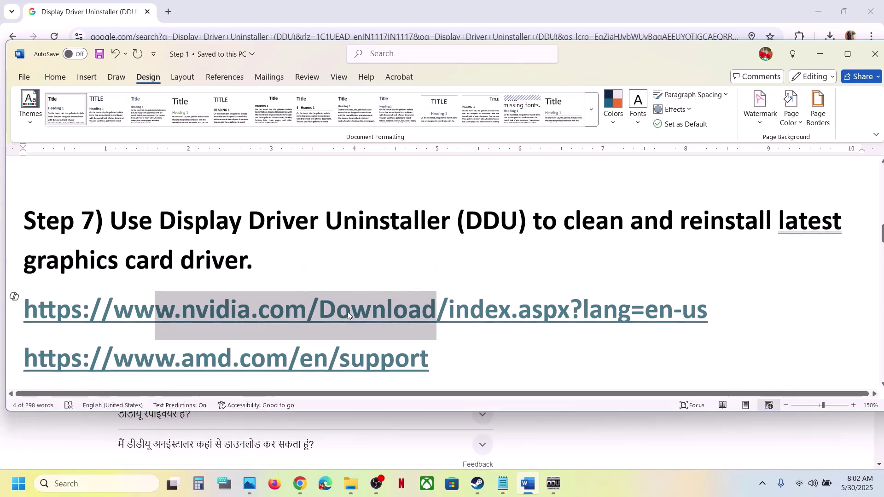
{"action": "scroll", "coordinate": [348, 316], "scroll_direction": "down", "scroll_amount": 1}
{"action": "left_click_drag", "start_coordinate": [160, 343], "coordinate": [350, 345]}
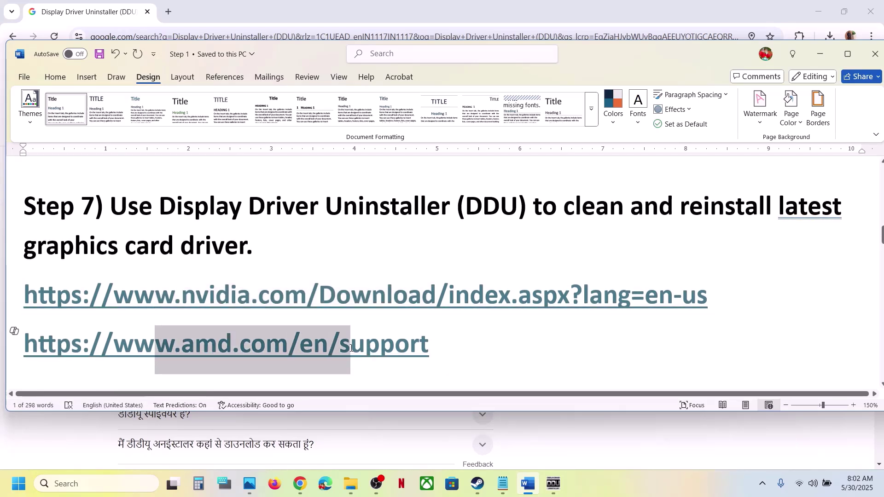
{"action": "left_click", "coordinate": [234, 251]}
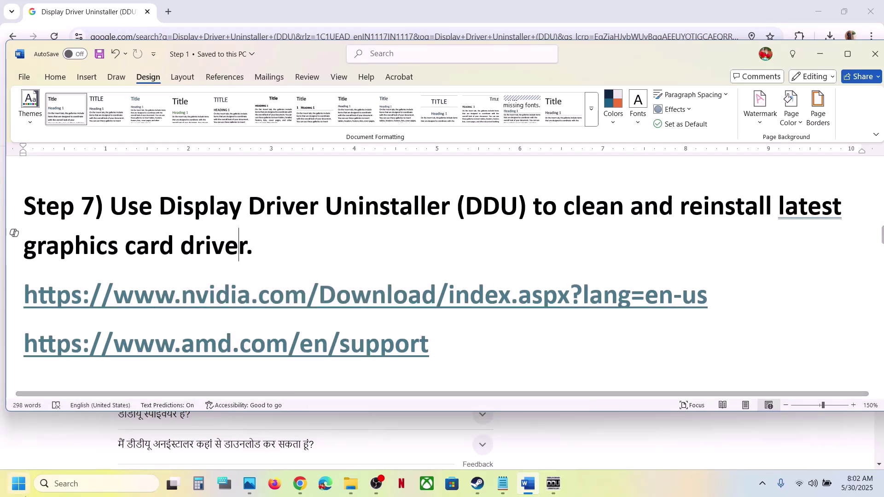
Show the Windows power options for restarting the computer and dismiss them
{"action": "left_click", "coordinate": [19, 483]}
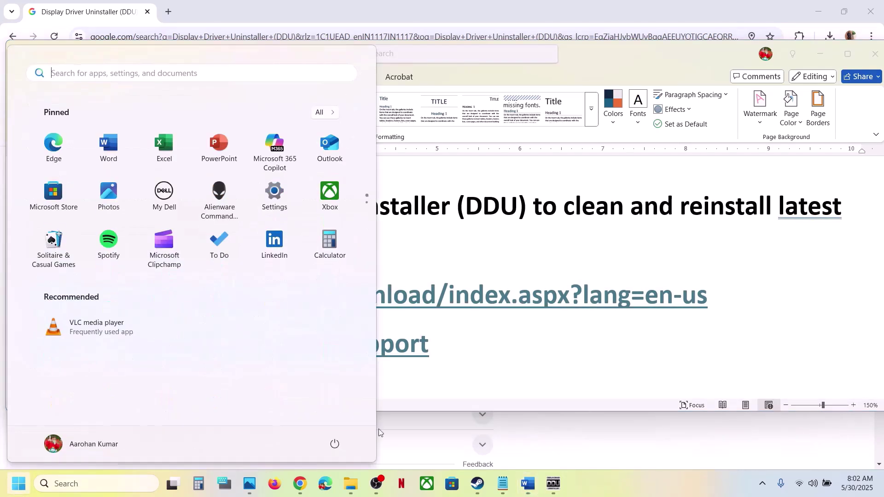
{"action": "left_click", "coordinate": [334, 444]}
{"action": "key", "text": "Escape"}
{"action": "key", "text": "Escape"}
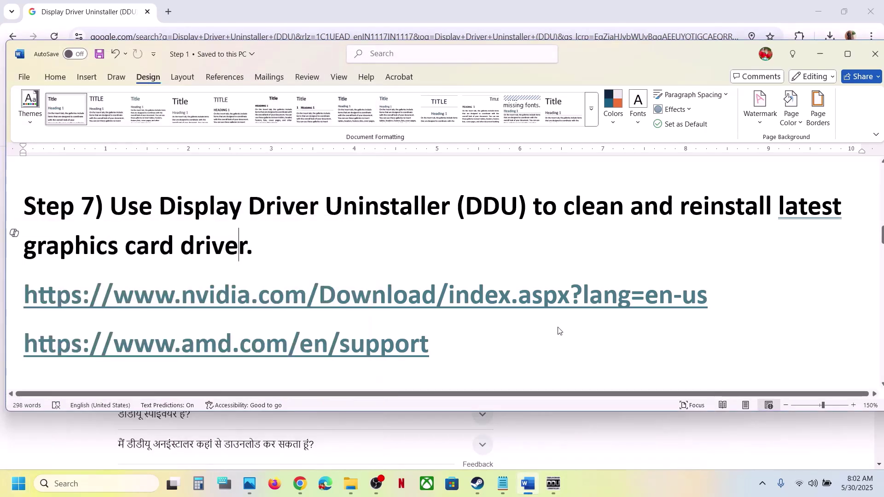
Copy "graphics" from Step 8 of the document, search Windows for it and open Graphics settings
{"action": "scroll", "coordinate": [340, 289], "scroll_direction": "down", "scroll_amount": 3}
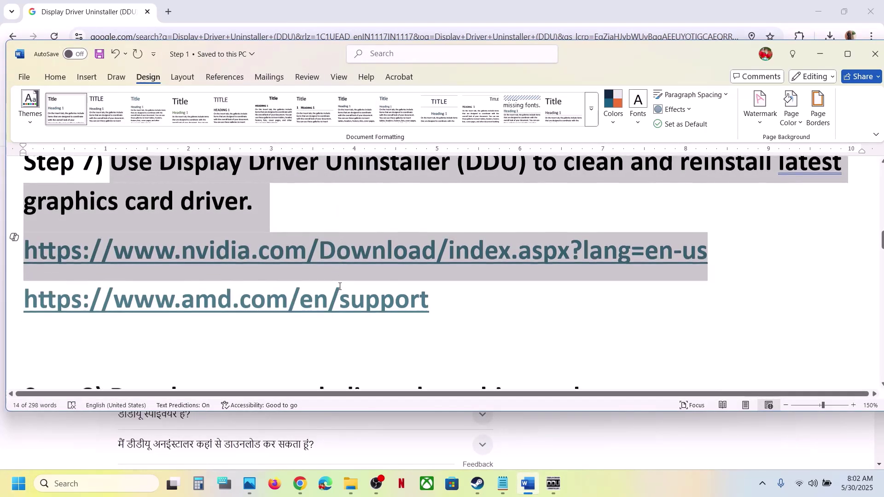
{"action": "double_click", "coordinate": [455, 316]}
{"action": "key", "text": "ctrl+c"}
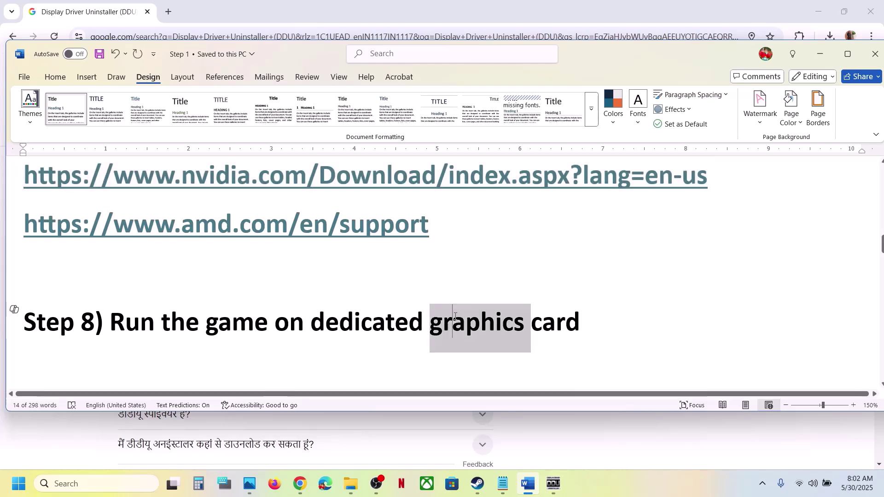
{"action": "left_click", "coordinate": [84, 486]}
{"action": "key", "text": "ctrl+v"}
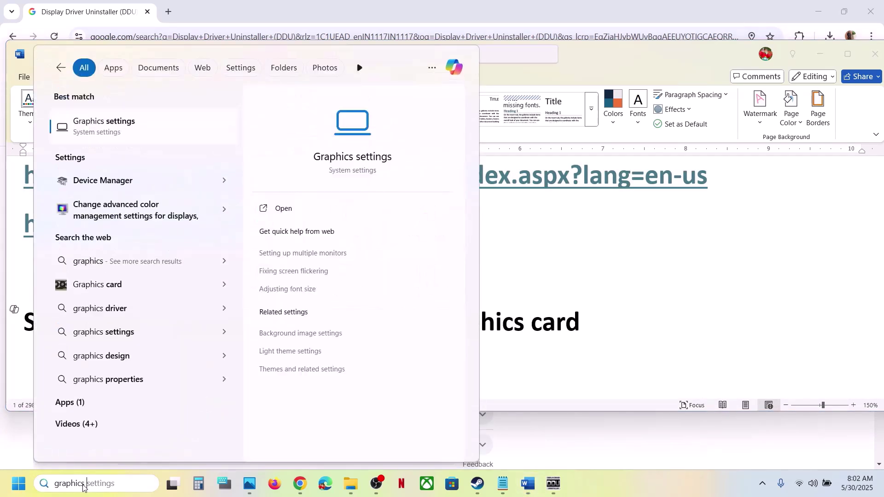
{"action": "left_click", "coordinate": [105, 121]}
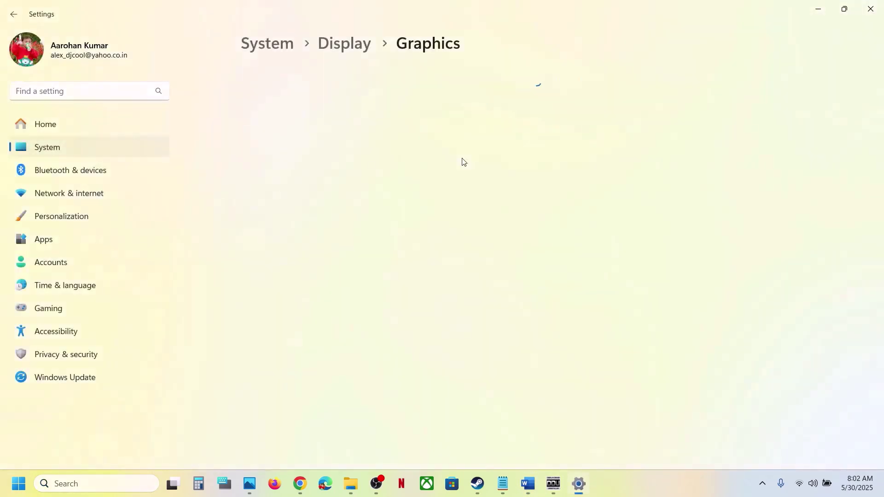
Start adding a desktop app to the custom graphics settings and browse to C:\Program Files (x86)\Steam
{"action": "left_click", "coordinate": [672, 317]}
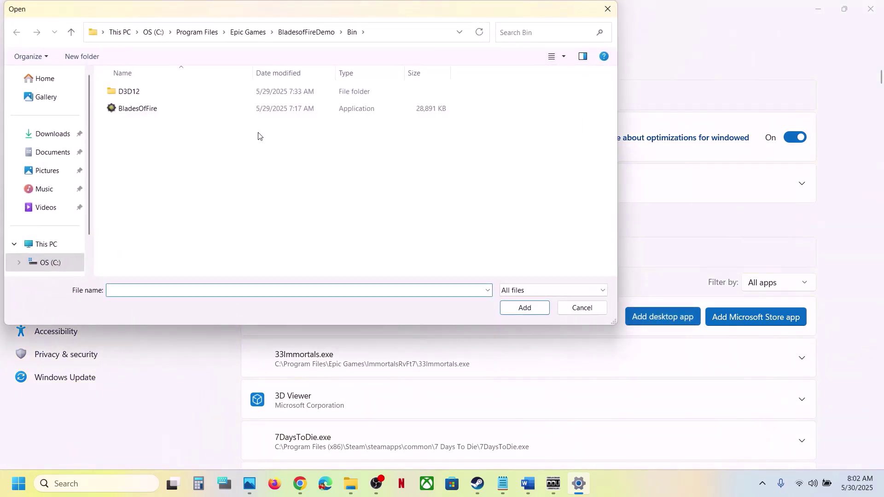
{"action": "left_click", "coordinate": [177, 37]}
{"action": "left_click", "coordinate": [159, 34]}
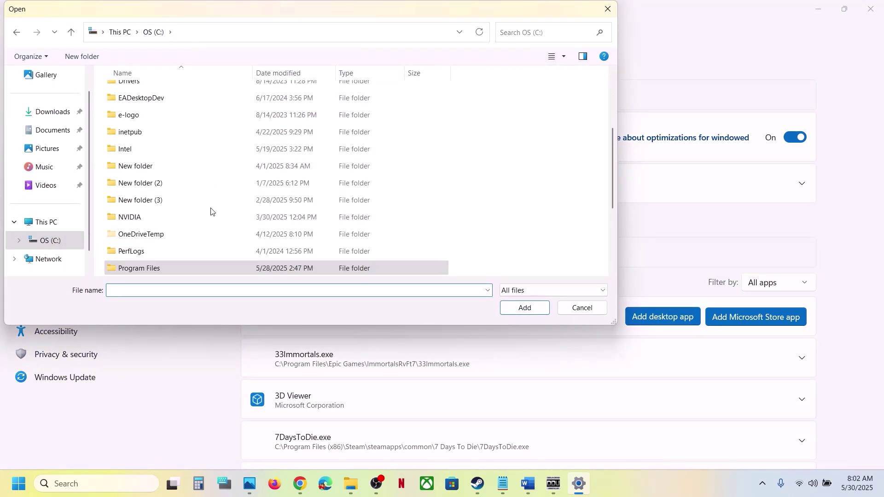
{"action": "scroll", "coordinate": [203, 201], "scroll_direction": "down", "scroll_amount": 3}
{"action": "double_click", "coordinate": [174, 156]}
{"action": "scroll", "coordinate": [174, 154], "scroll_direction": "down", "scroll_amount": 5}
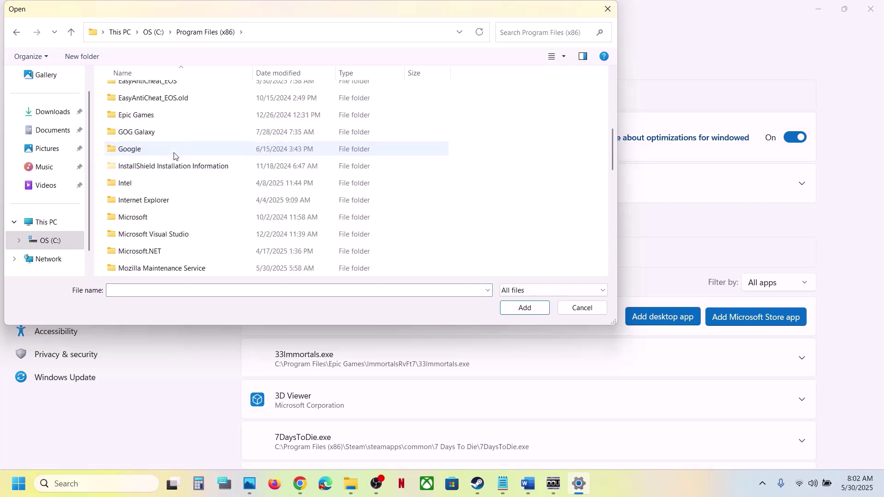
{"action": "scroll", "coordinate": [172, 147], "scroll_direction": "down", "scroll_amount": 5}
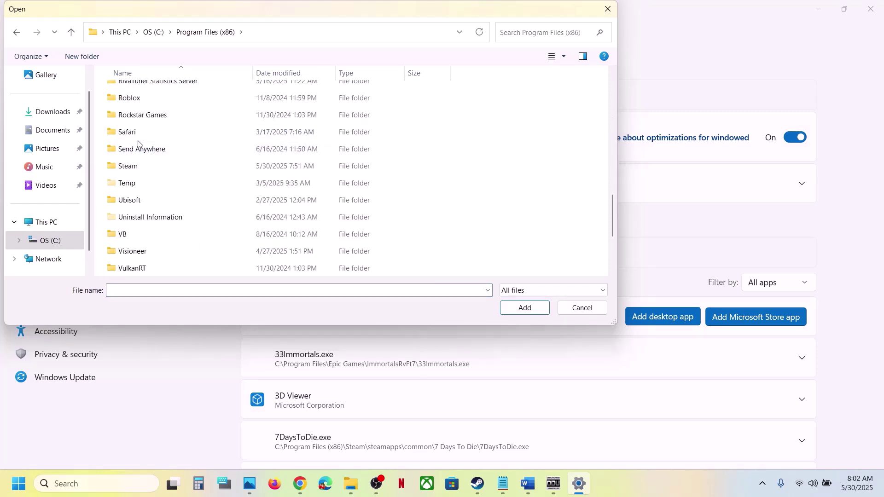
{"action": "double_click", "coordinate": [131, 167]}
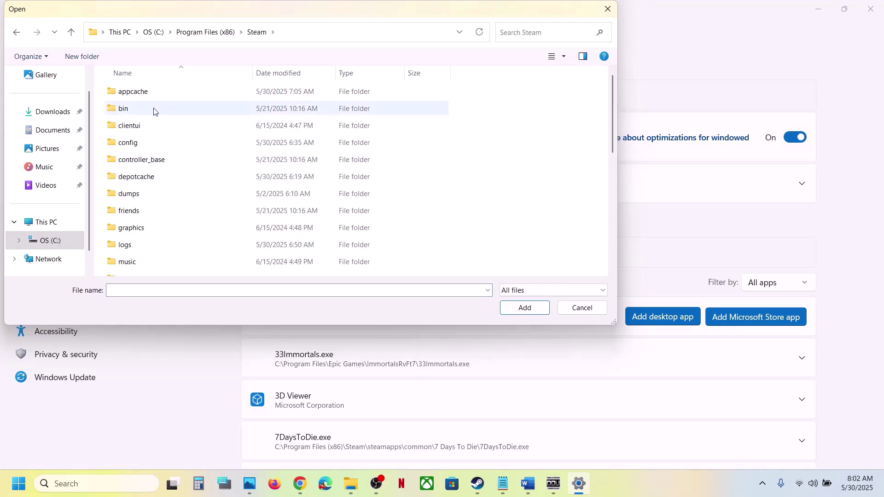
Add the nightreign application from steamapps\common\ELDEN RING NIGHTREIGN\Game to the graphics app list
{"action": "scroll", "coordinate": [159, 122], "scroll_direction": "down", "scroll_amount": 3}
{"action": "double_click", "coordinate": [138, 217]}
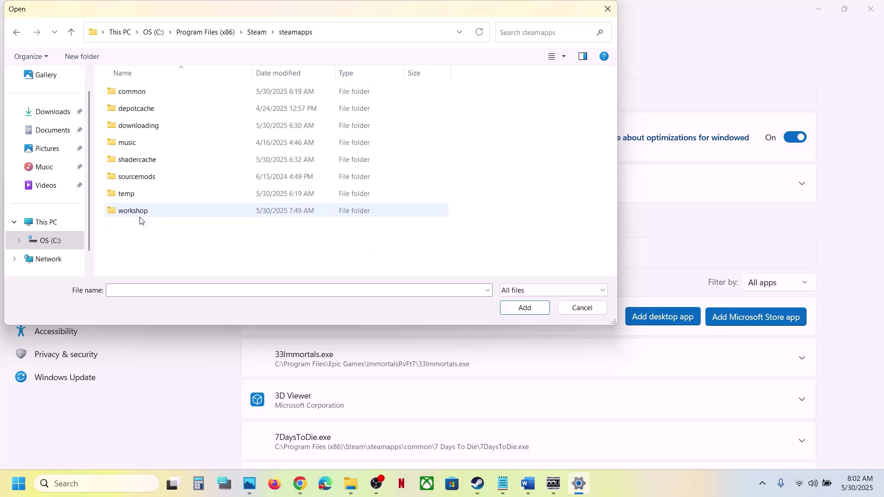
{"action": "double_click", "coordinate": [146, 90]}
{"action": "double_click", "coordinate": [146, 90]}
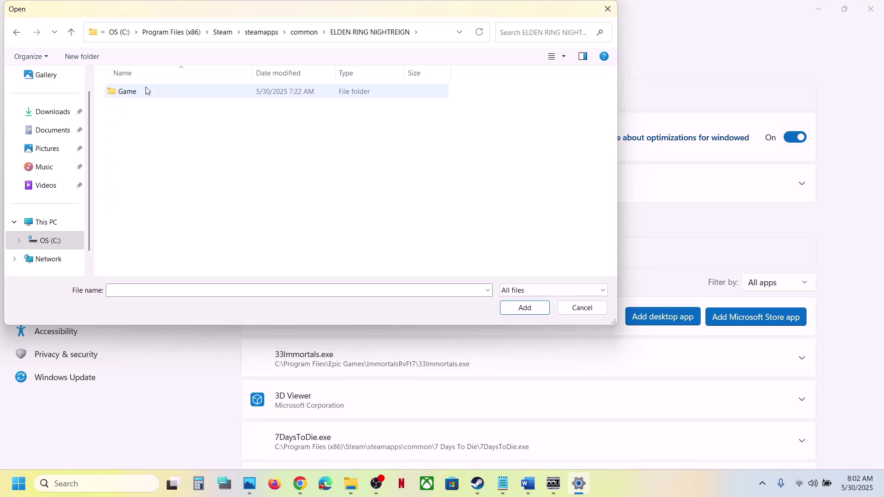
{"action": "double_click", "coordinate": [143, 91]}
{"action": "left_click", "coordinate": [133, 144]}
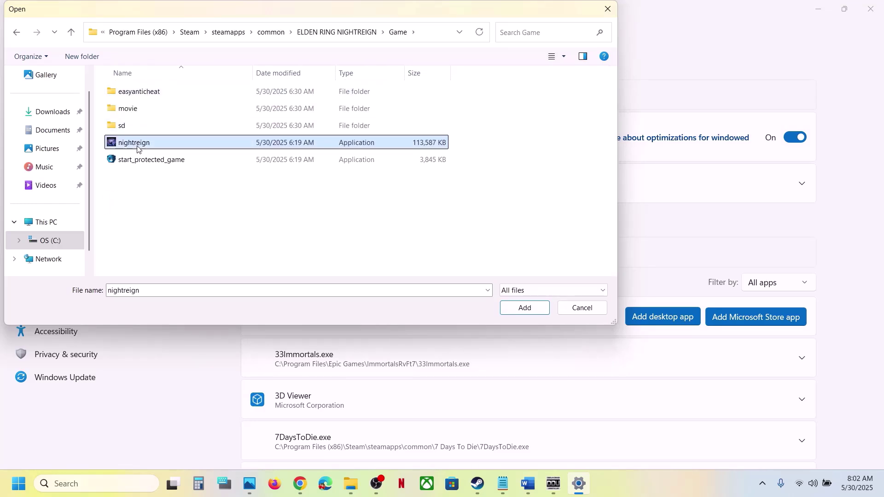
{"action": "left_click", "coordinate": [522, 317]}
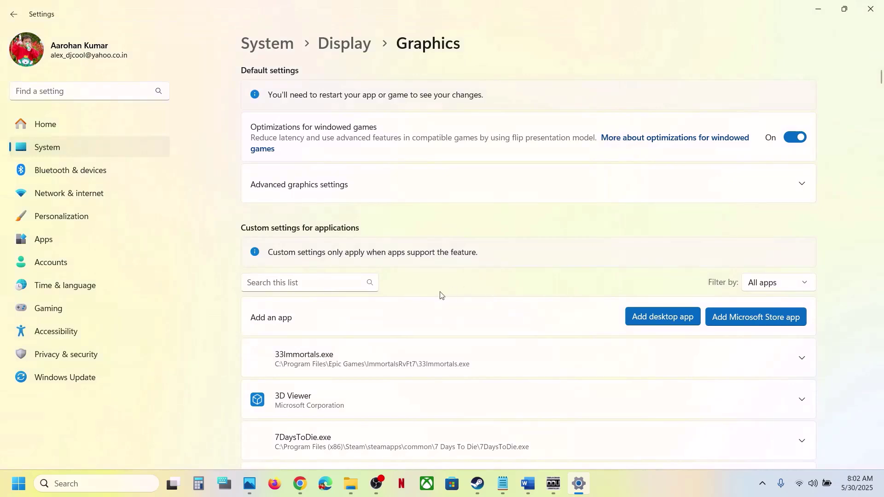
Set the GPU preference of ELDEN RING NIGHTREIGN to High Performance (NVIDIA GeForce RTX 3050 Laptop GPU) and close Settings
{"action": "scroll", "coordinate": [440, 295], "scroll_direction": "down", "scroll_amount": 10}
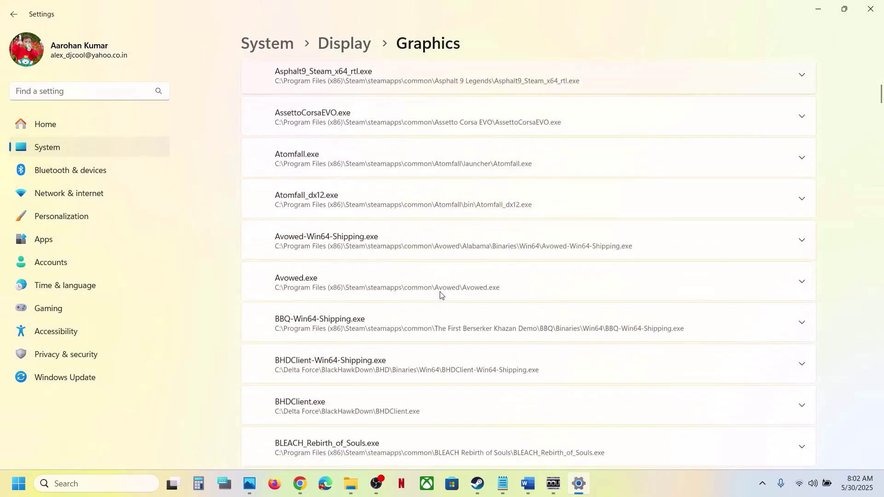
{"action": "scroll", "coordinate": [440, 295], "scroll_direction": "down", "scroll_amount": 5}
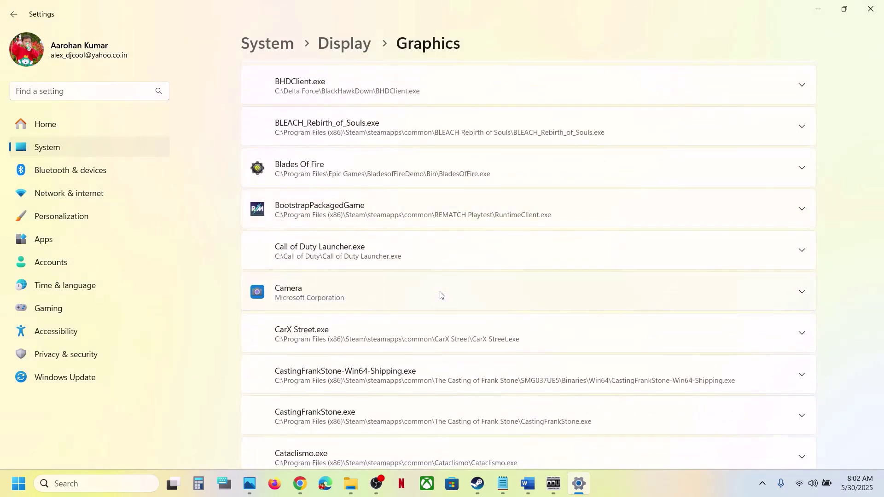
{"action": "scroll", "coordinate": [435, 250], "scroll_direction": "down", "scroll_amount": 12}
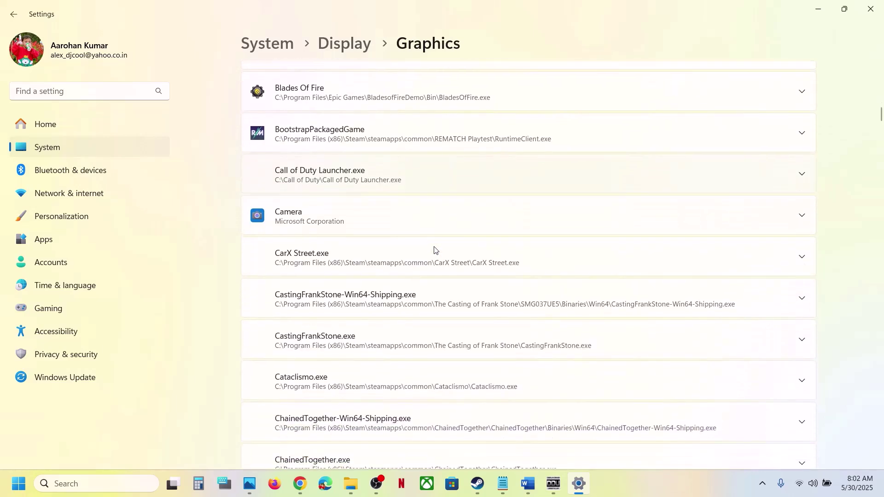
{"action": "scroll", "coordinate": [435, 250], "scroll_direction": "down", "scroll_amount": 9}
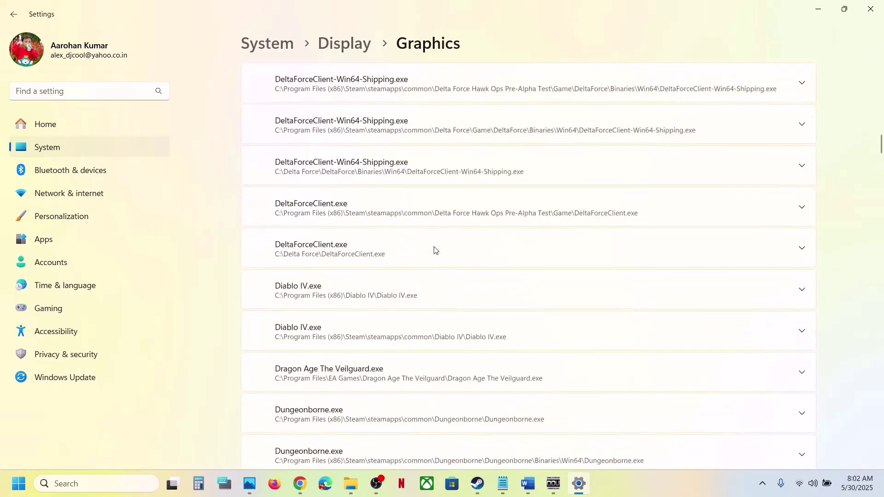
{"action": "left_click", "coordinate": [395, 241]}
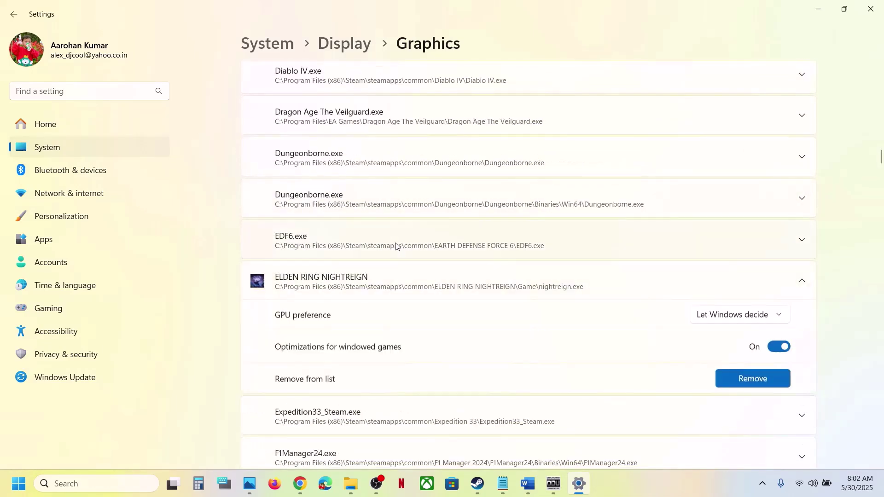
{"action": "scroll", "coordinate": [444, 156], "scroll_direction": "down", "scroll_amount": 2}
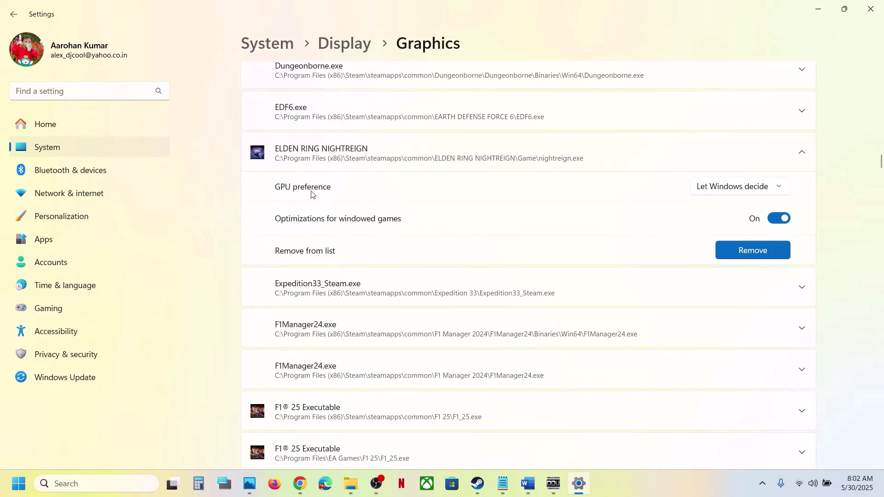
{"action": "left_click", "coordinate": [722, 191]}
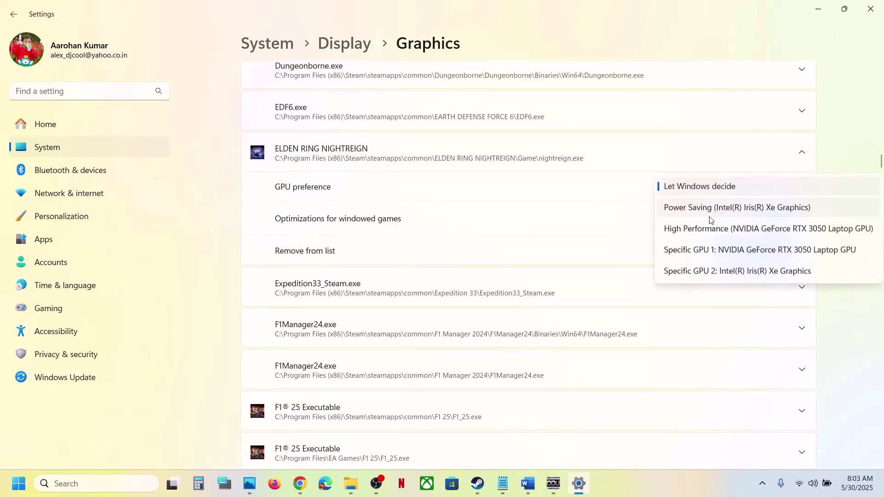
{"action": "left_click", "coordinate": [721, 231]}
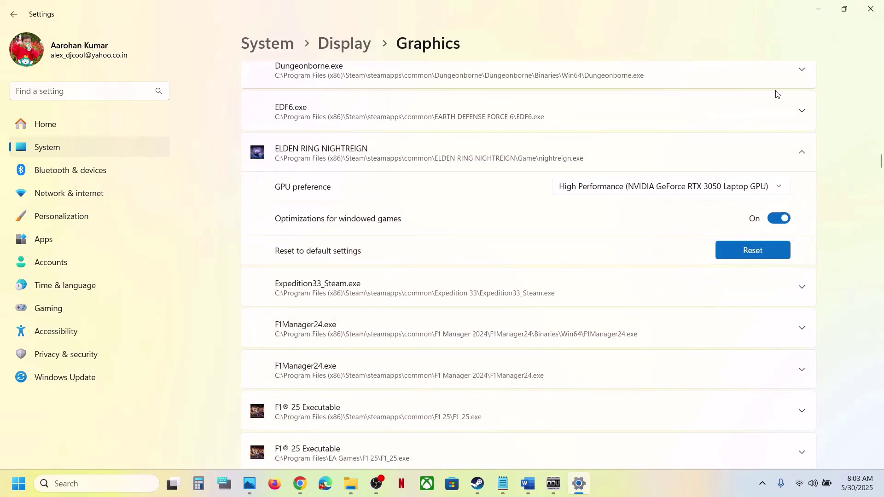
{"action": "left_click", "coordinate": [876, 11]}
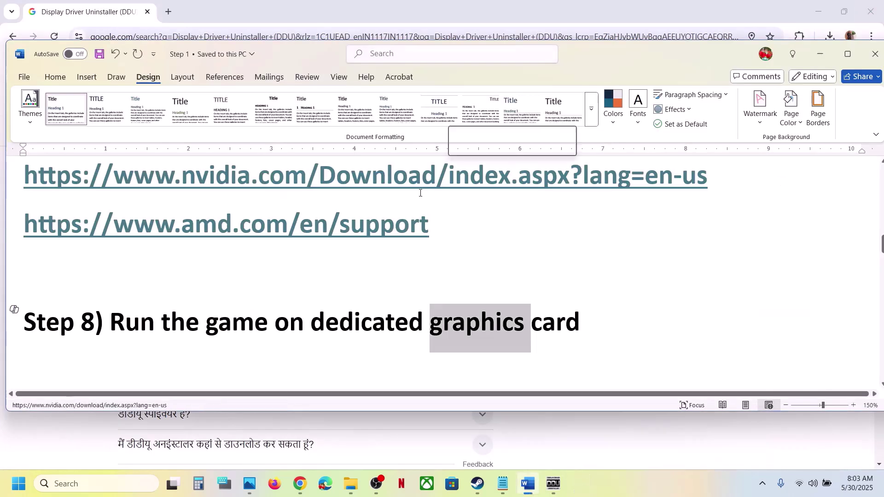
Highlight "Update System BIOS" in Step 9 of the document and check the laptop's battery charge
{"action": "scroll", "coordinate": [356, 300], "scroll_direction": "down", "scroll_amount": 3}
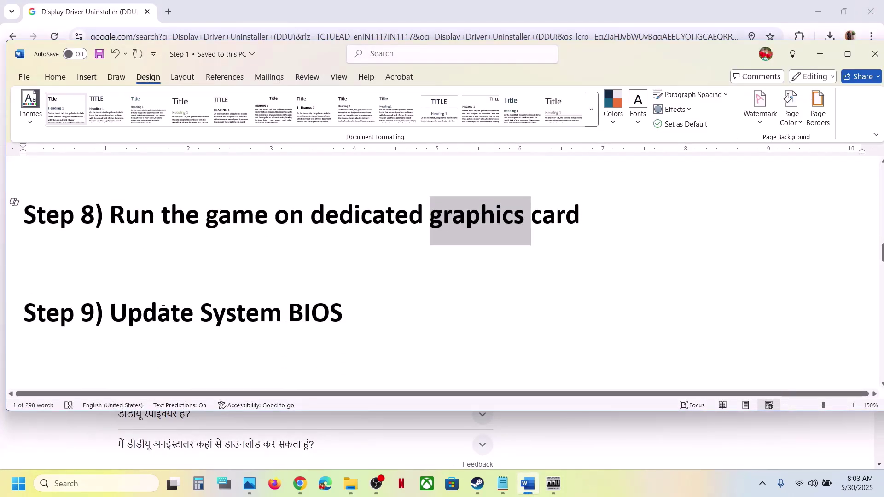
{"action": "left_click_drag", "start_coordinate": [110, 313], "coordinate": [329, 319]}
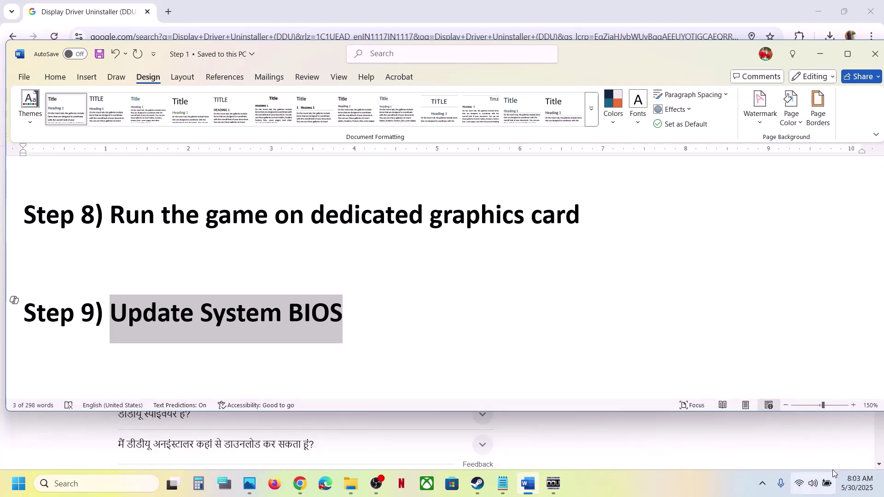
{"action": "left_click", "coordinate": [827, 484]}
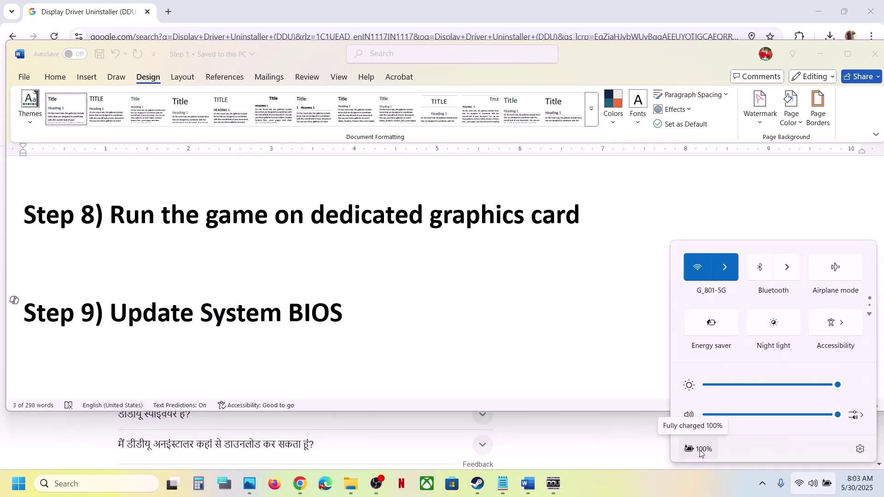
{"action": "left_click", "coordinate": [352, 312]}
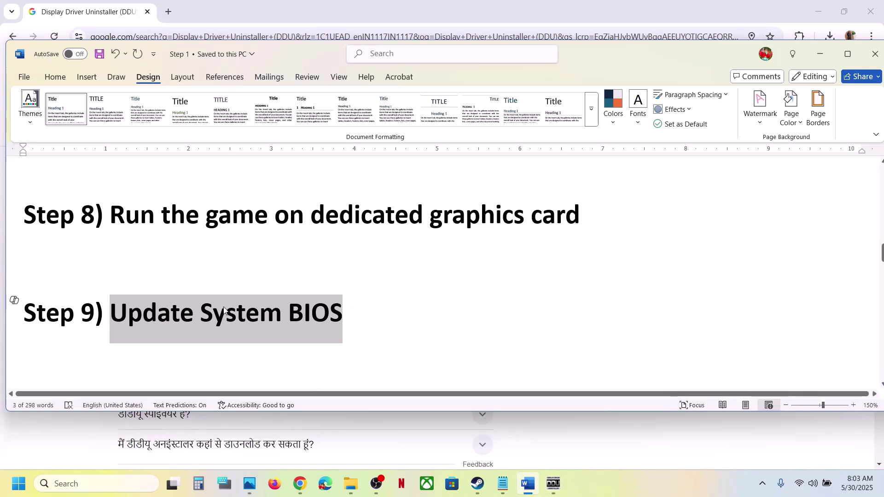
Highlight Step 10 about the -dx11/-dx12 launch options in the document and switch to the Steam library
{"action": "scroll", "coordinate": [350, 316], "scroll_direction": "down", "scroll_amount": 1}
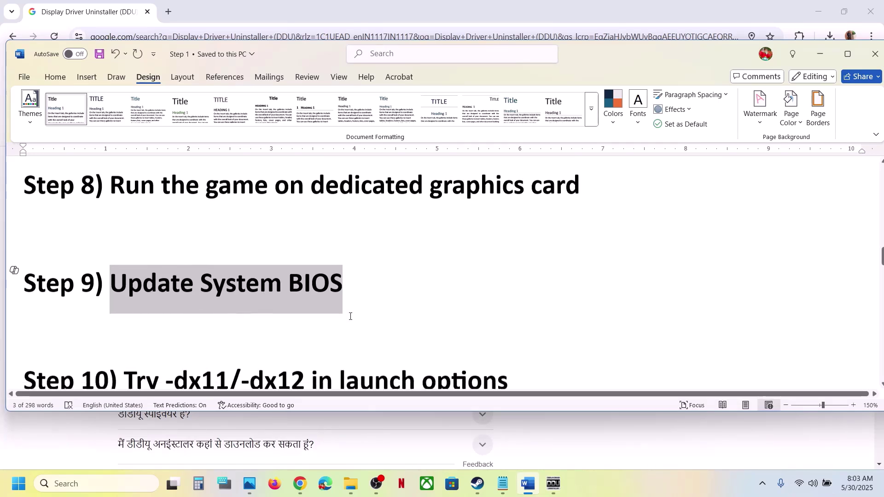
{"action": "scroll", "coordinate": [350, 316], "scroll_direction": "down", "scroll_amount": 2}
{"action": "left_click_drag", "start_coordinate": [175, 335], "coordinate": [436, 353]}
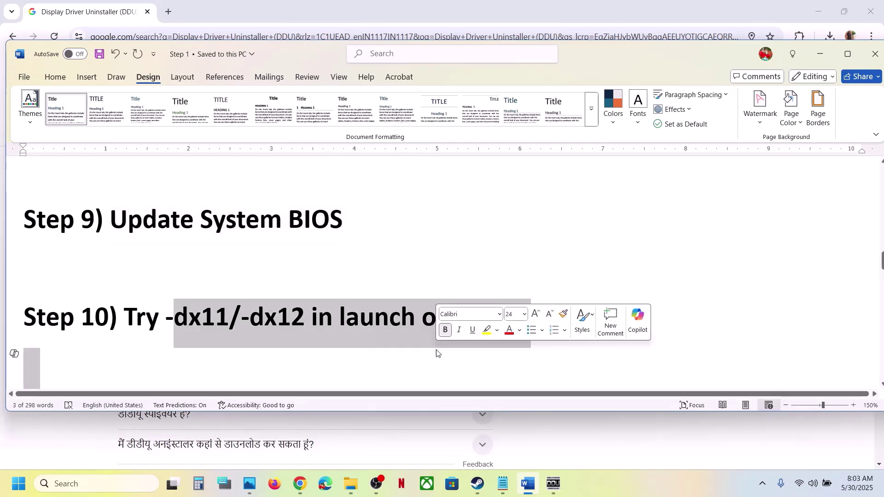
{"action": "left_click", "coordinate": [477, 484]}
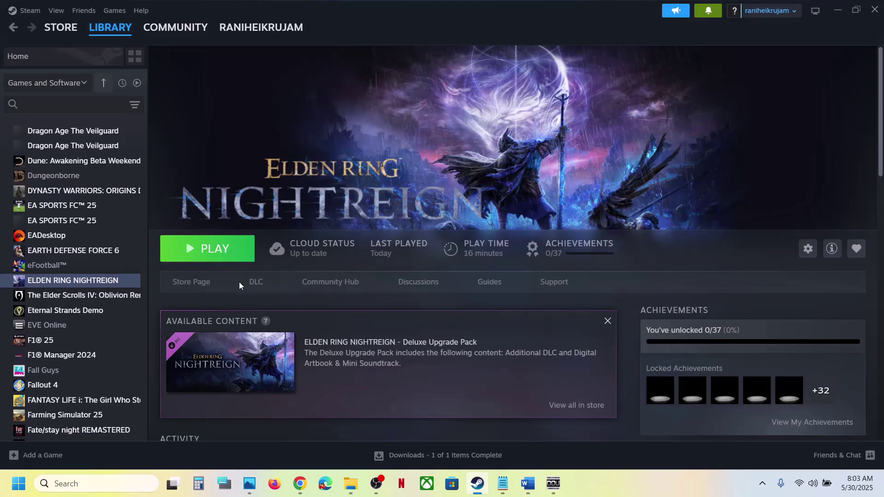
Set the launch options of ELDEN RING NIGHTREIGN to -dx11 and close the game's properties
{"action": "right_click", "coordinate": [91, 277]}
{"action": "left_click", "coordinate": [112, 365]}
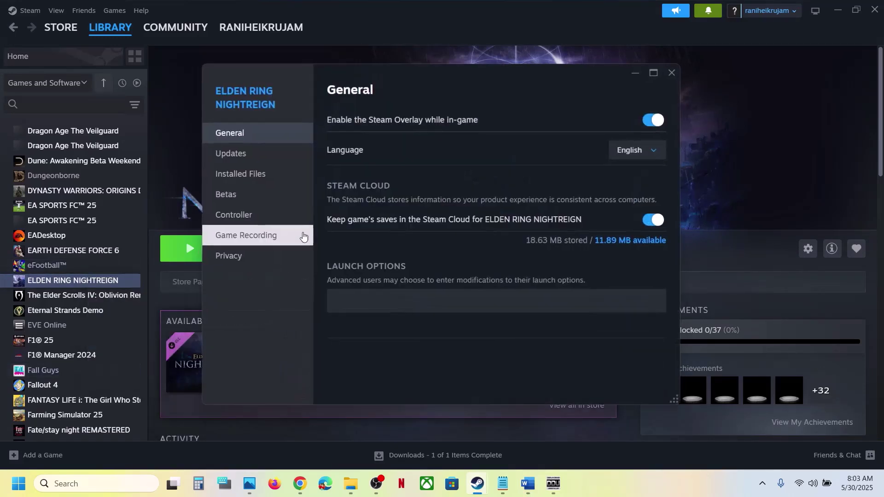
{"action": "left_click", "coordinate": [371, 307]}
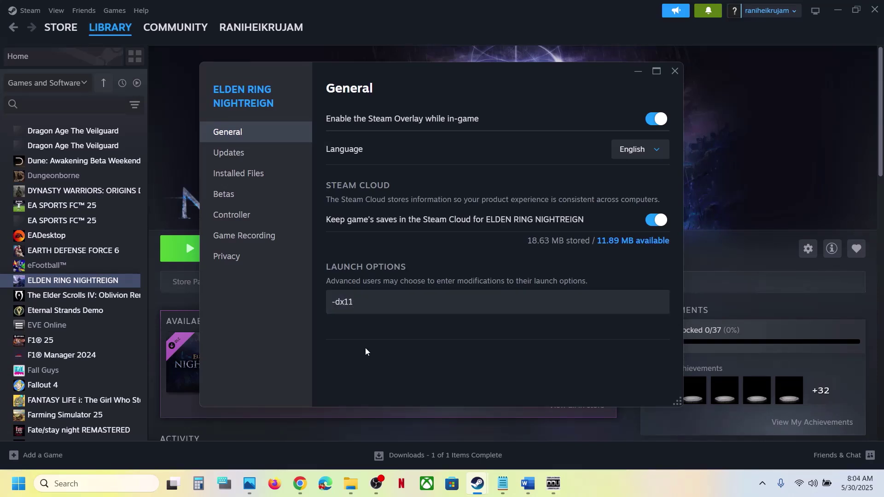
{"action": "left_click", "coordinate": [674, 71]}
Replace the launch option of ELDEN RING NIGHTREIGN with -dx12, clear it again and close the properties
{"action": "right_click", "coordinate": [109, 280]}
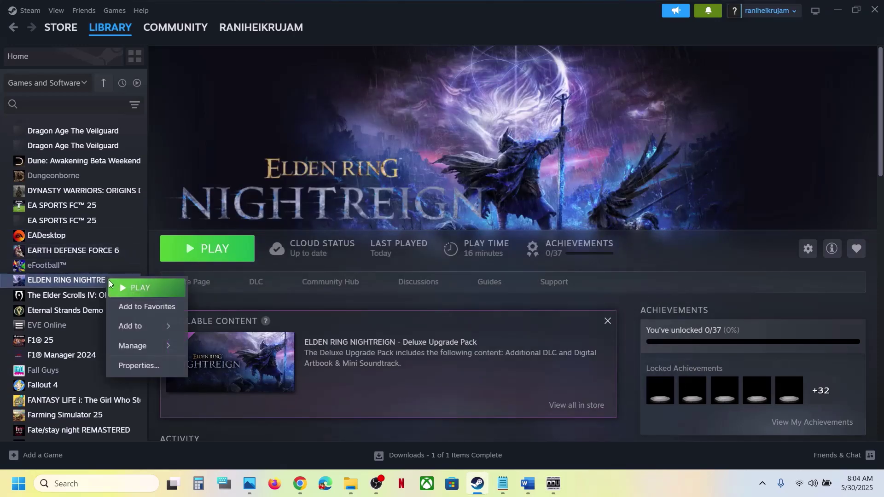
{"action": "left_click", "coordinate": [131, 365]}
{"action": "left_click_drag", "start_coordinate": [377, 304], "coordinate": [312, 315]}
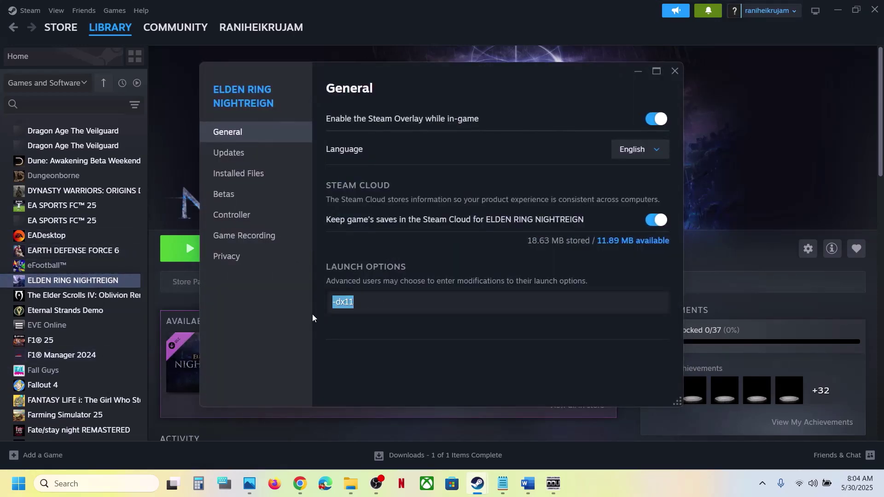
{"action": "type", "text": "-dx12"}
{"action": "left_click_drag", "start_coordinate": [381, 302], "coordinate": [265, 313]}
{"action": "key", "text": "BackSpace"}
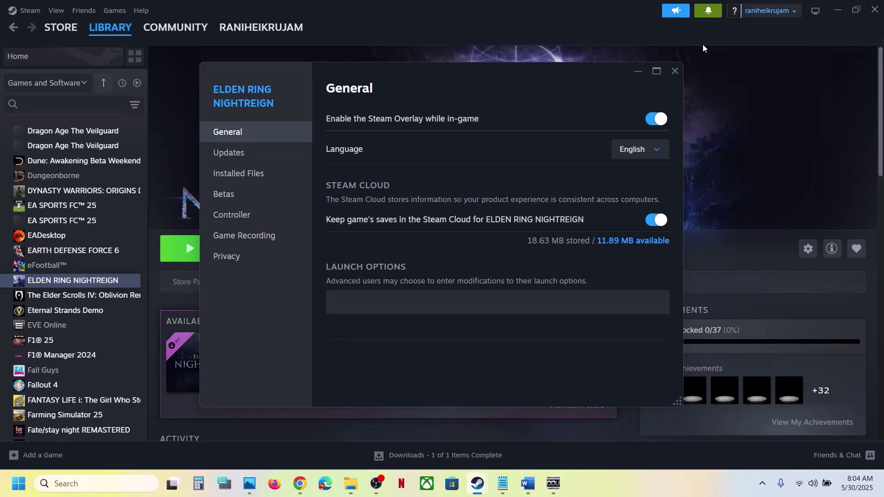
{"action": "left_click", "coordinate": [671, 69]}
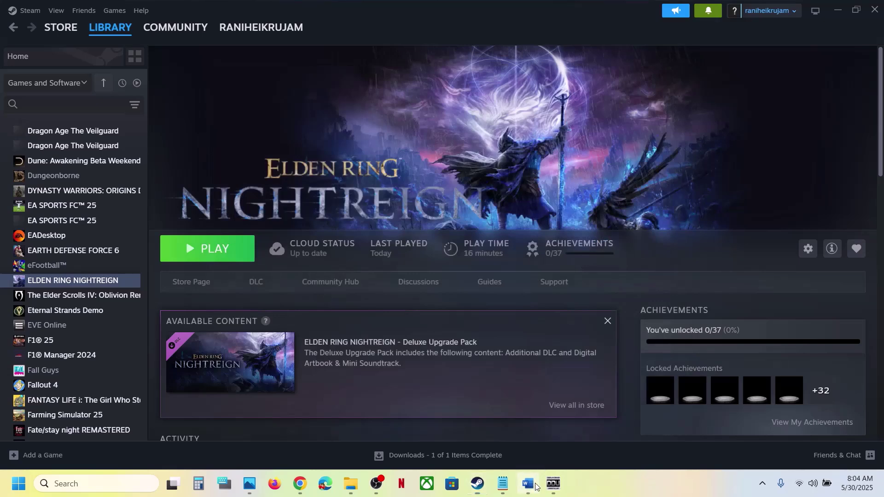
Highlight "Delete graphics config file" in Step 11 of the Word document and return to the Steam library
{"action": "left_click", "coordinate": [528, 483]}
{"action": "scroll", "coordinate": [313, 286], "scroll_direction": "down", "scroll_amount": 3}
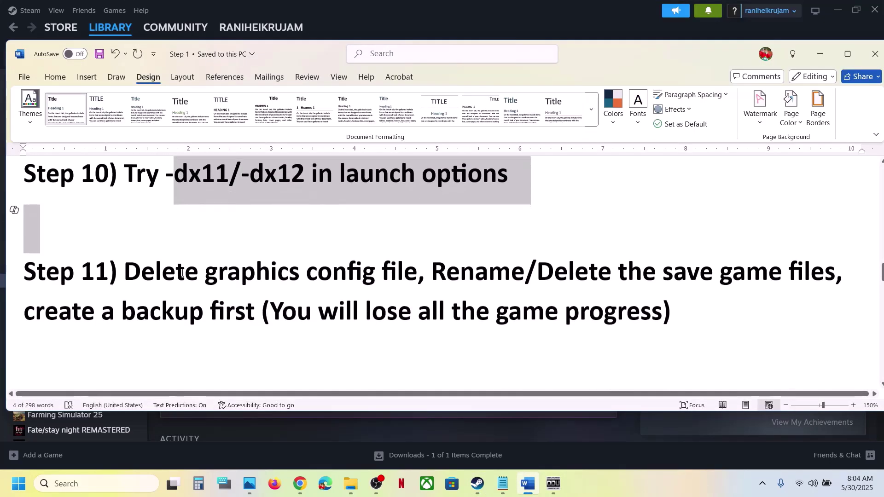
{"action": "left_click_drag", "start_coordinate": [124, 274], "coordinate": [418, 263]}
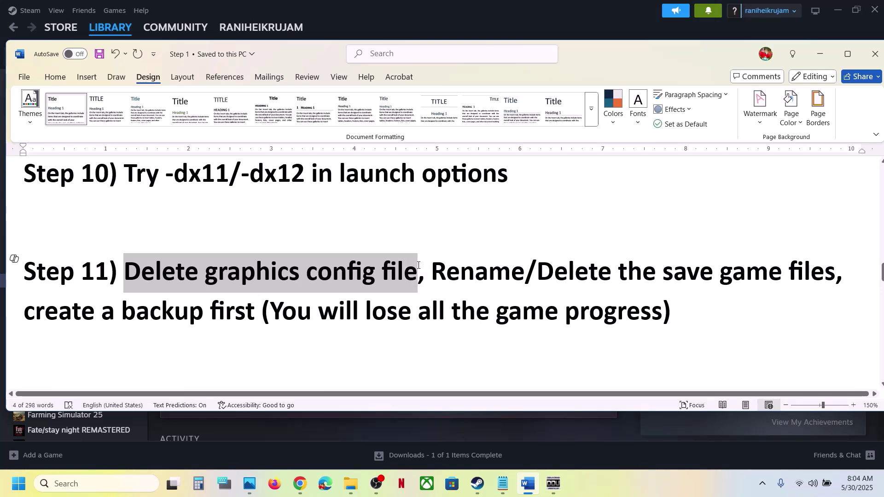
{"action": "left_click", "coordinate": [426, 27]}
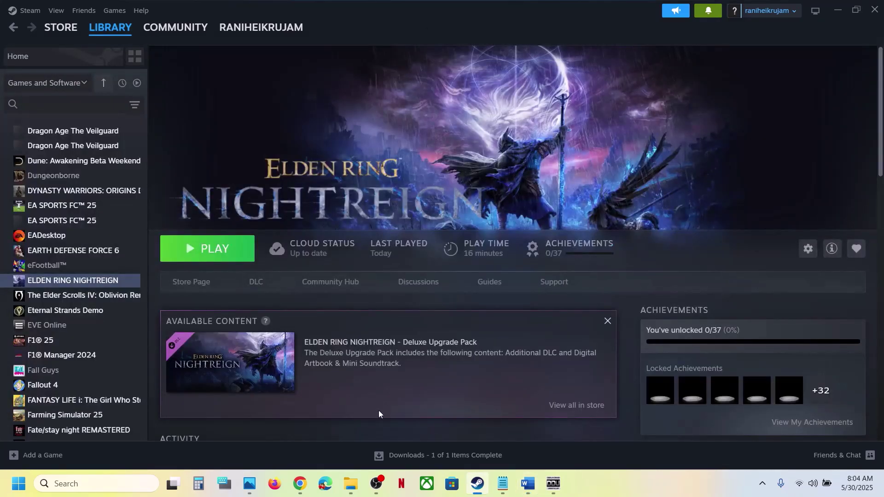
Switch to File Explorer and open the personal user folder under C:\Users
{"action": "mouse_move", "coordinate": [352, 484]}
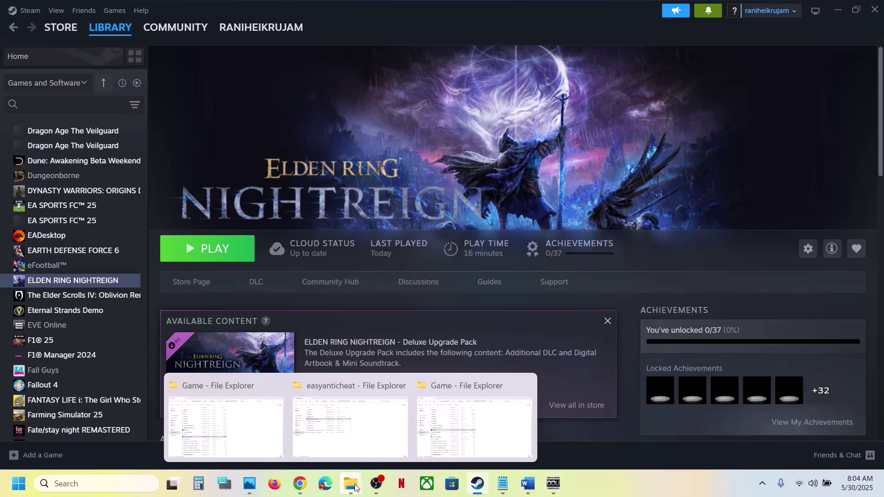
{"action": "left_click", "coordinate": [453, 429]}
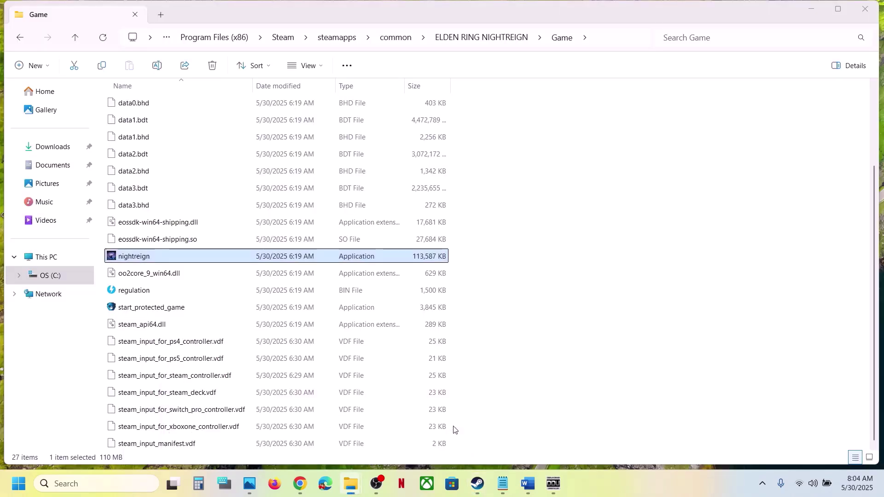
{"action": "left_click", "coordinate": [57, 261]}
{"action": "double_click", "coordinate": [168, 114]}
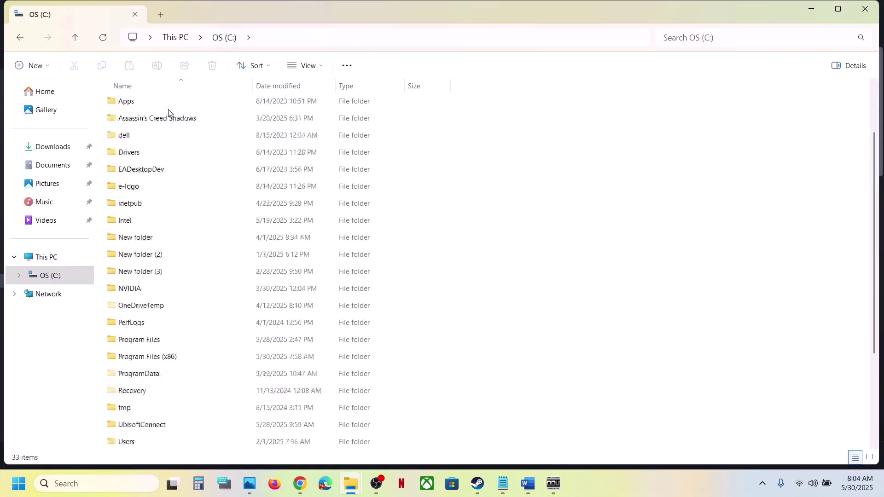
{"action": "scroll", "coordinate": [190, 419], "scroll_direction": "down", "scroll_amount": 3}
{"action": "double_click", "coordinate": [142, 308]}
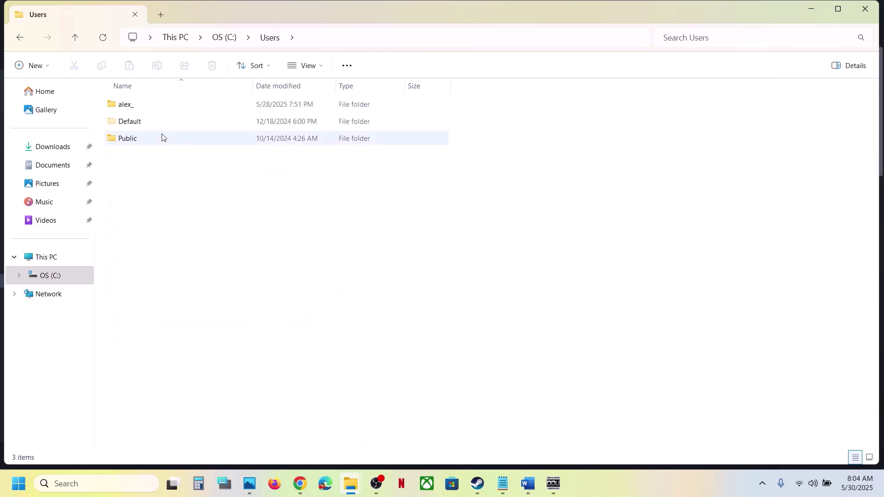
{"action": "left_click", "coordinate": [133, 110]}
{"action": "double_click", "coordinate": [153, 111]}
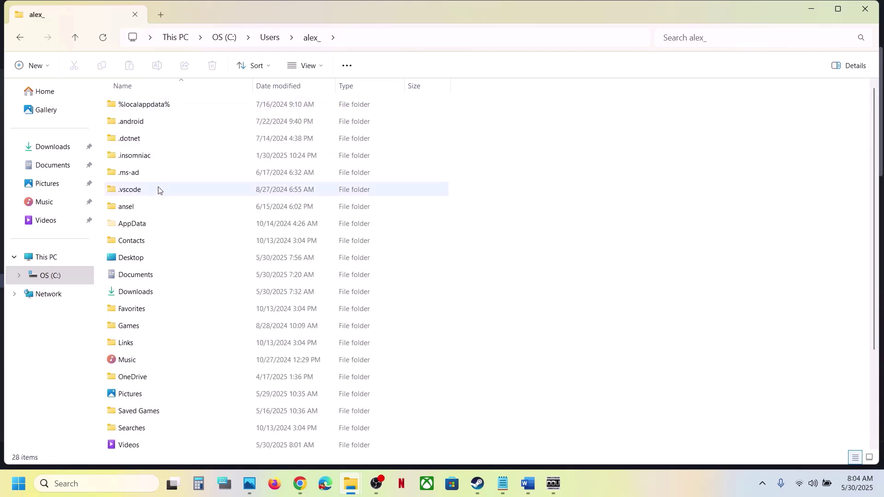
Check whether hidden items are set to be shown so that the AppData folder is accessible
{"action": "left_click", "coordinate": [136, 223]}
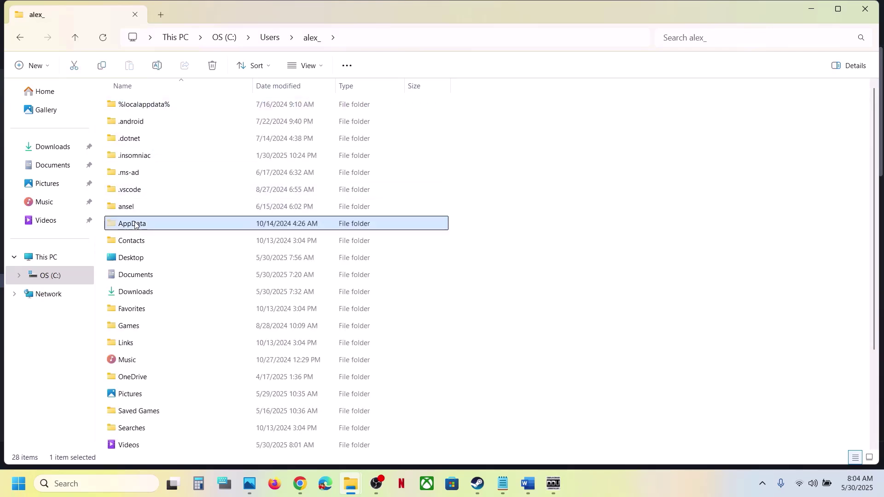
{"action": "left_click", "coordinate": [321, 69]}
{"action": "mouse_move", "coordinate": [316, 281]}
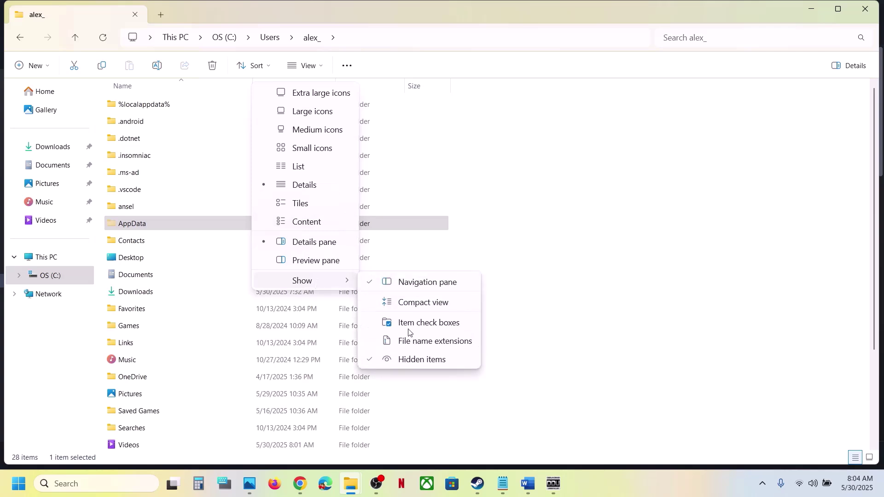
{"action": "left_click", "coordinate": [184, 225]}
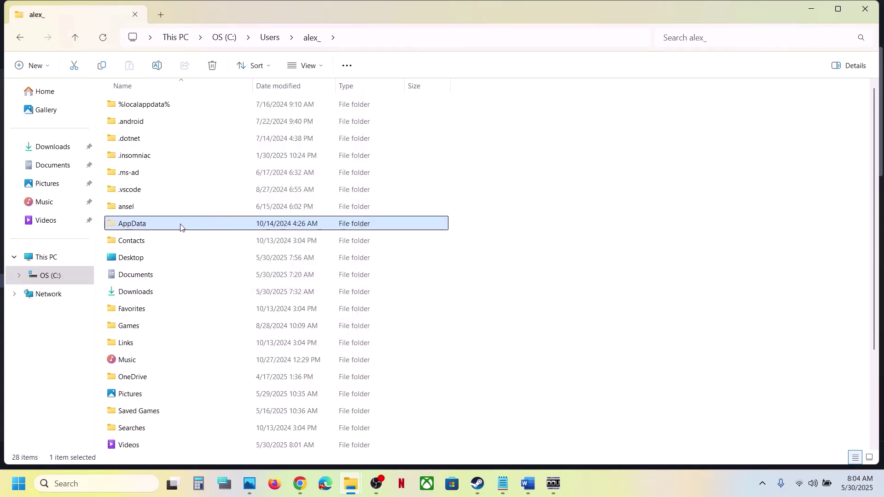
Open the Nightreign folder inside AppData\Roaming
{"action": "double_click", "coordinate": [182, 226]}
{"action": "double_click", "coordinate": [133, 142]}
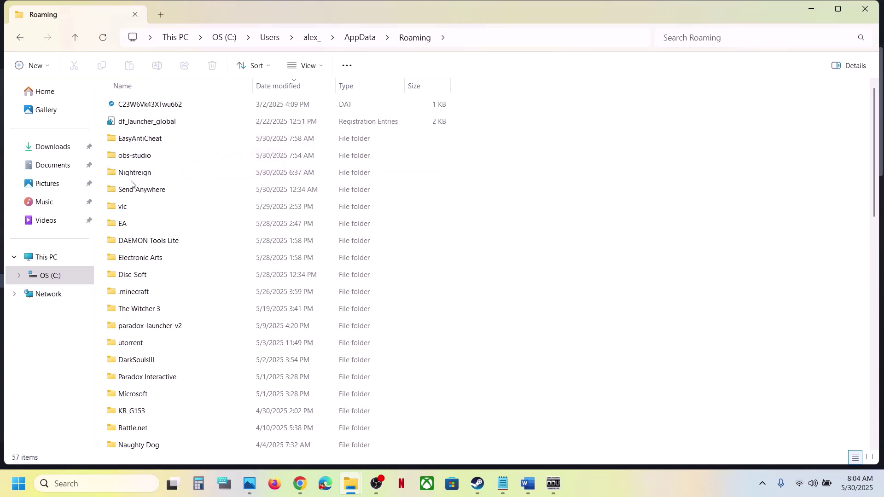
{"action": "left_click", "coordinate": [144, 173]}
{"action": "double_click", "coordinate": [160, 177]}
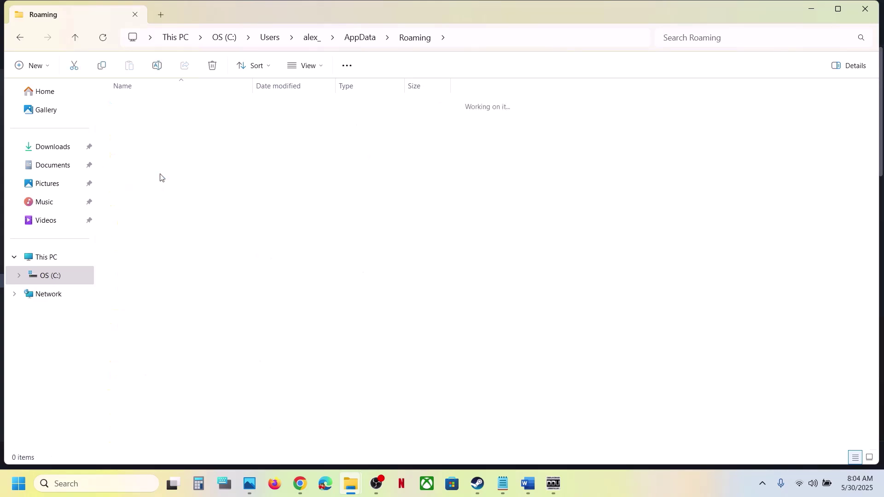
Copy the GraphicsConfig file to the desktop as a backup and move the copy to an empty area
{"action": "left_click", "coordinate": [145, 123]}
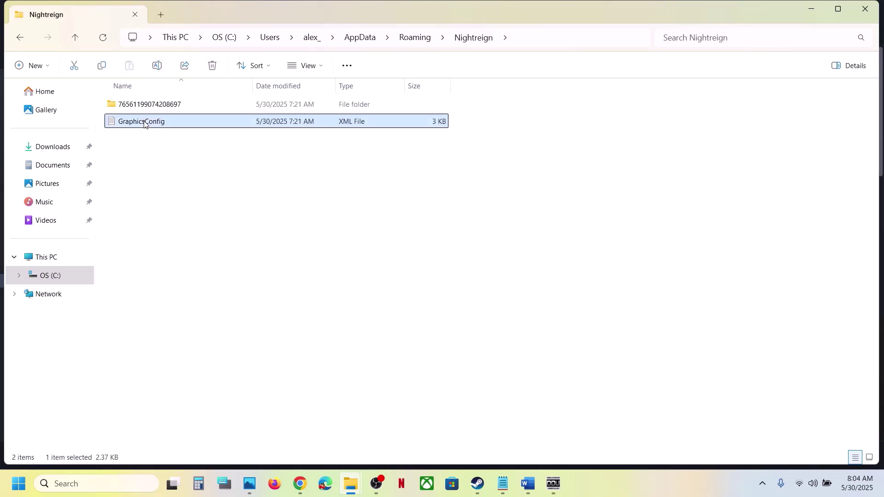
{"action": "right_click", "coordinate": [145, 123]}
{"action": "left_click", "coordinate": [200, 143]}
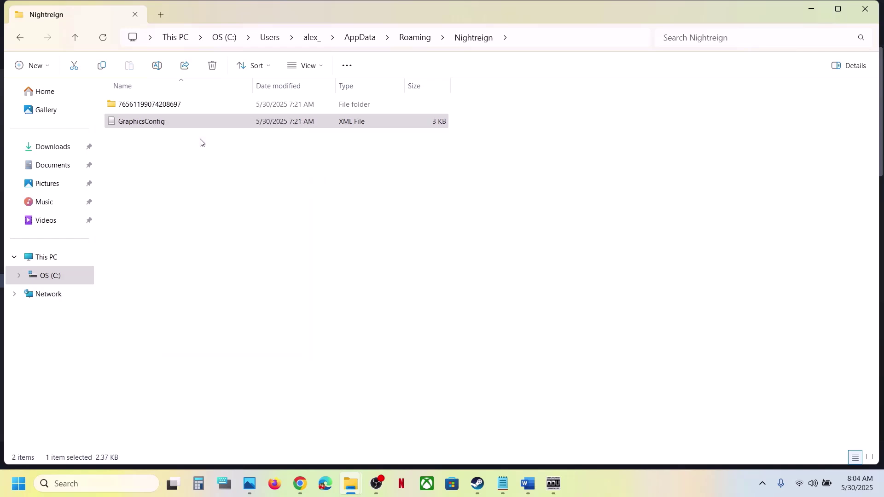
{"action": "key", "text": "super+d"}
{"action": "key", "text": "ctrl+v"}
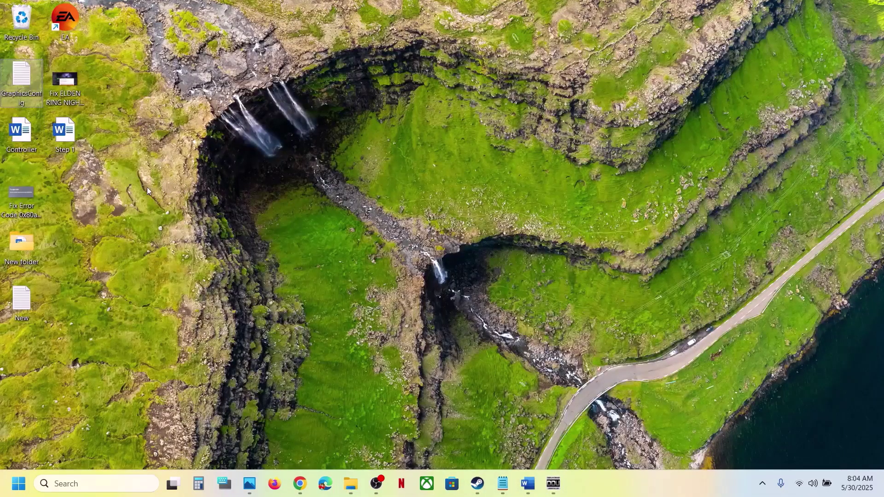
{"action": "left_click_drag", "start_coordinate": [297, 164], "coordinate": [297, 163]}
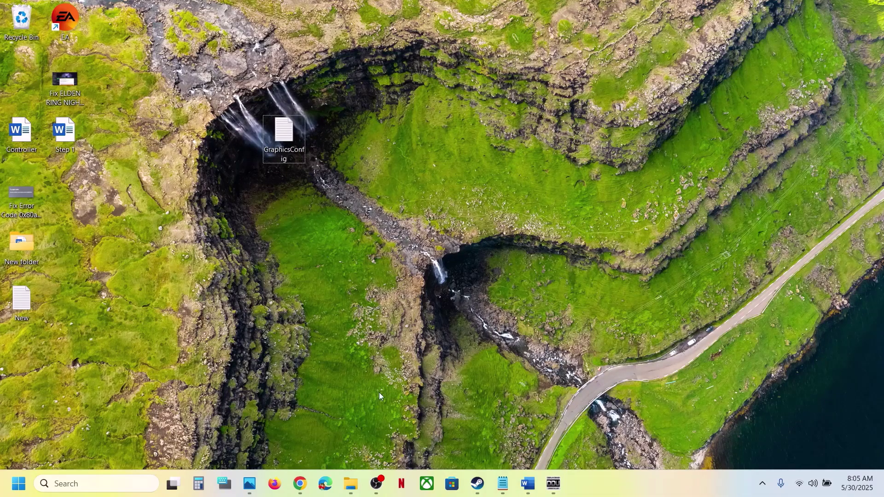
Delete the original GraphicsConfig file from the Nightreign folder in File Explorer
{"action": "mouse_move", "coordinate": [352, 481]}
{"action": "left_click", "coordinate": [449, 428]}
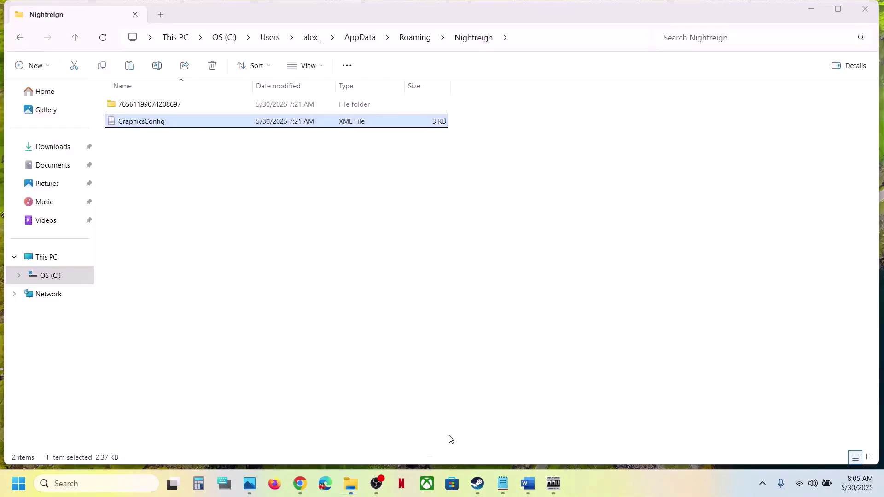
{"action": "right_click", "coordinate": [154, 123]}
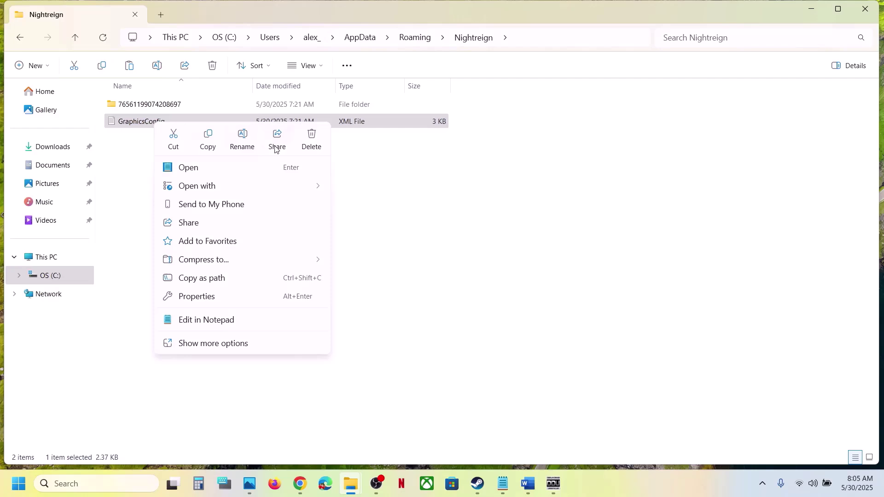
{"action": "left_click", "coordinate": [313, 137]}
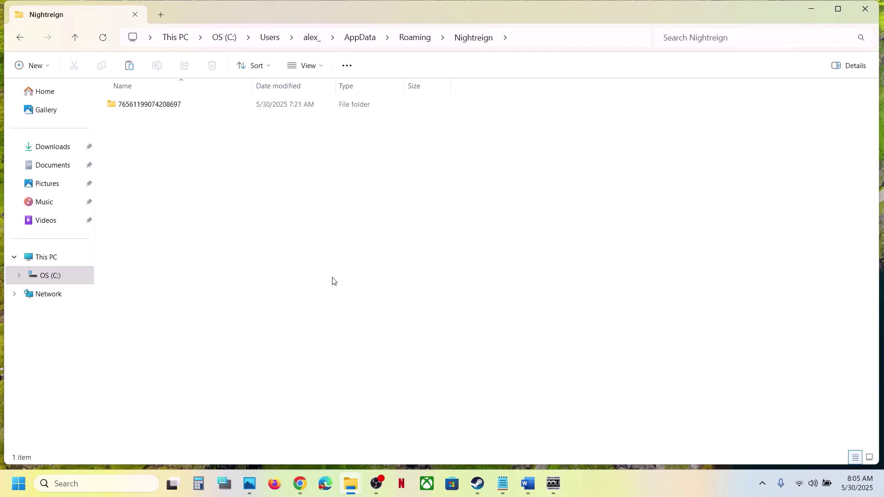
Switch to the Word document and highlight Step 11's notes on renaming save files, losing progress and creating a backup
{"action": "mouse_move", "coordinate": [477, 483]}
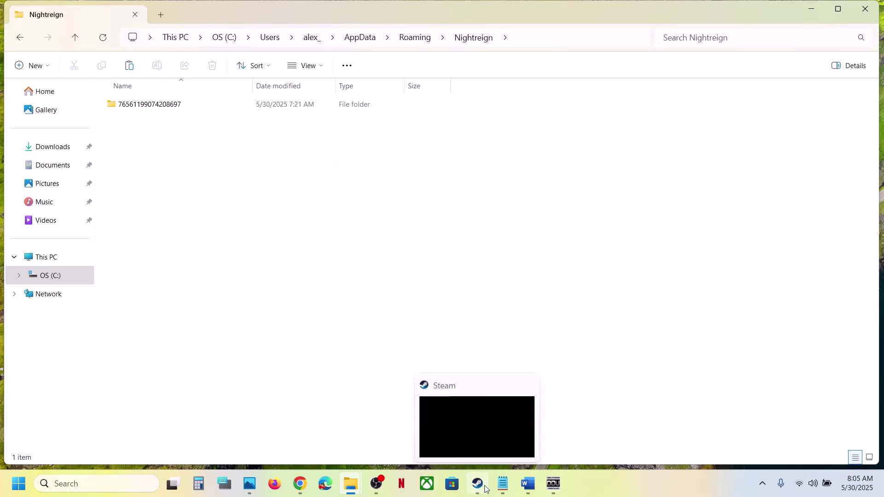
{"action": "left_click", "coordinate": [490, 440]}
{"action": "left_click", "coordinate": [526, 488]}
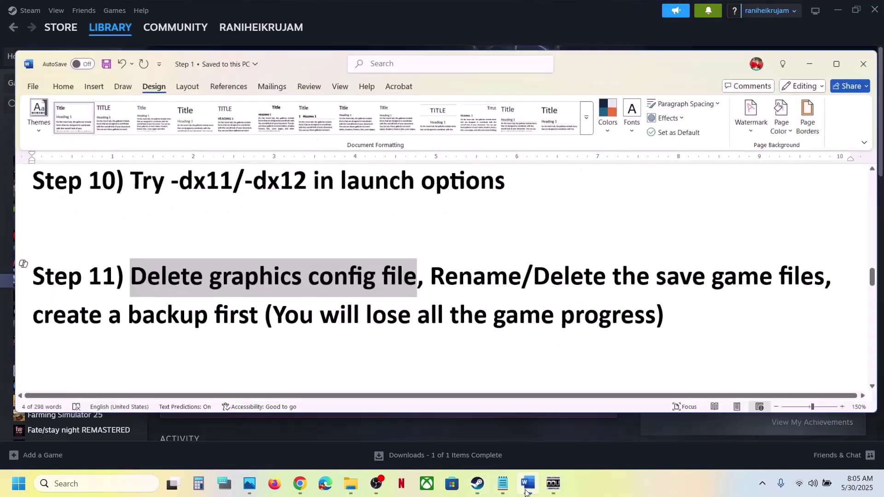
{"action": "left_click_drag", "start_coordinate": [441, 269], "coordinate": [776, 276]}
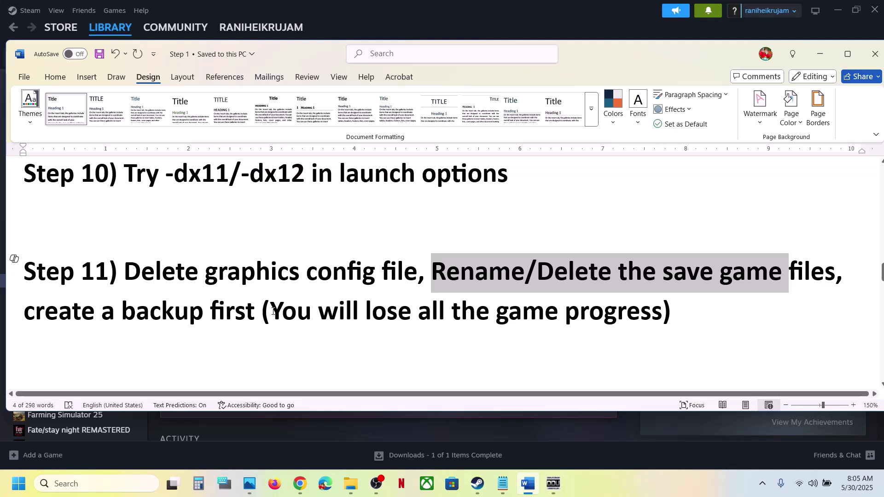
{"action": "left_click_drag", "start_coordinate": [272, 311], "coordinate": [601, 321]}
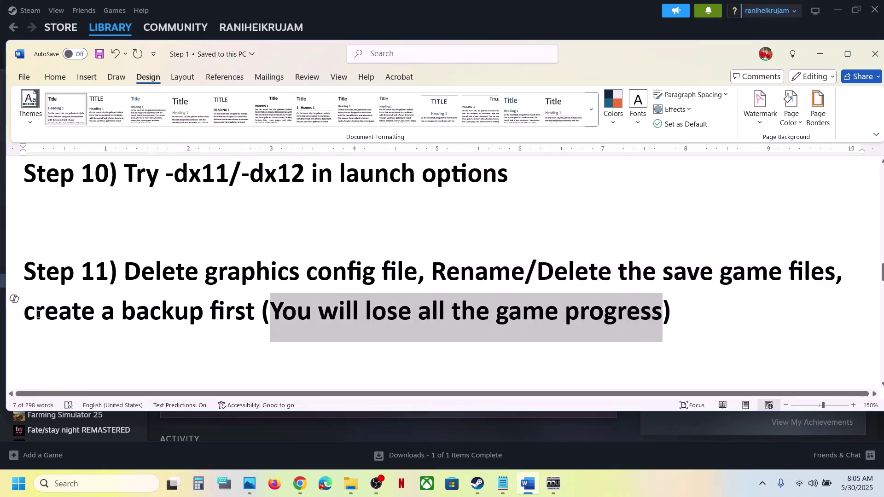
{"action": "left_click_drag", "start_coordinate": [24, 311], "coordinate": [261, 315]}
Return to File Explorer, go up to the Roaming folder containing Nightreign and inspect its full path
{"action": "mouse_move", "coordinate": [350, 484]}
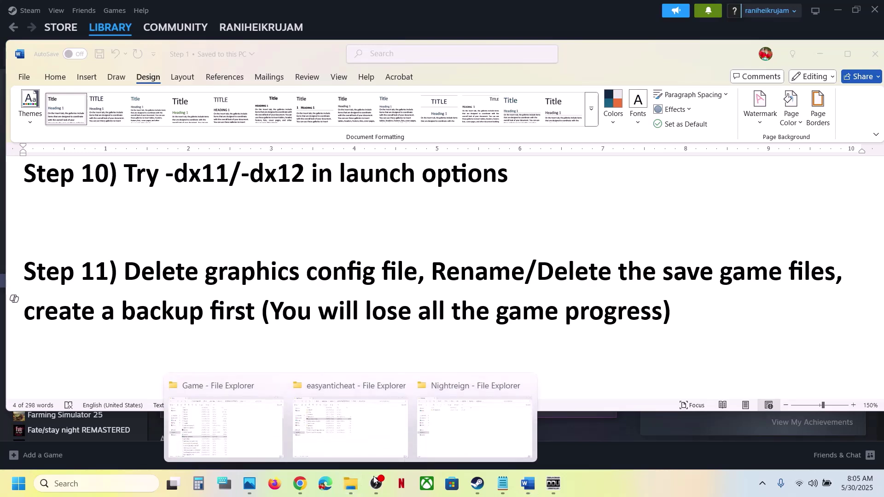
{"action": "left_click", "coordinate": [461, 442]}
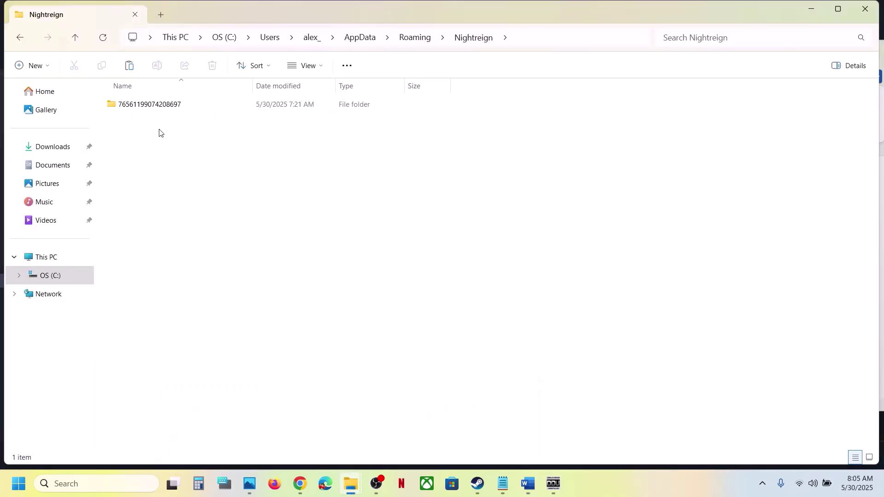
{"action": "left_click", "coordinate": [76, 37]}
{"action": "left_click", "coordinate": [479, 38]}
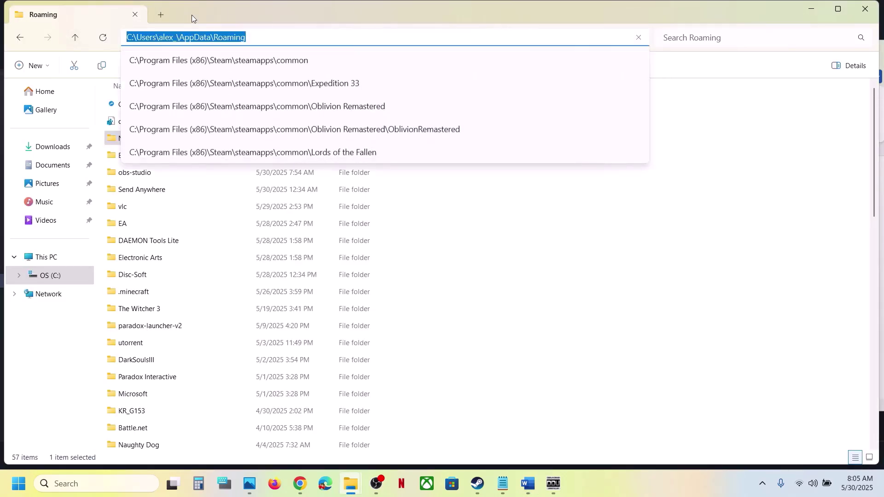
{"action": "left_click", "coordinate": [259, 37]}
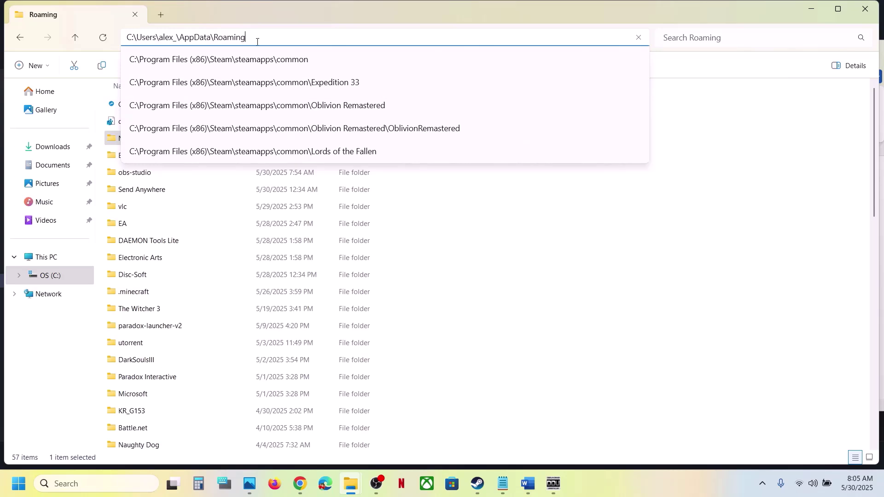
{"action": "left_click", "coordinate": [140, 199]}
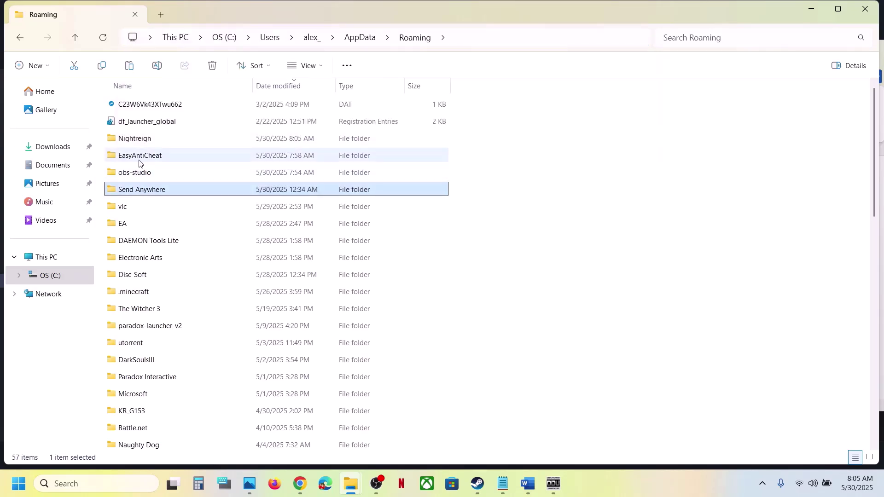
Copy the Nightreign folder from Roaming to the desktop as a backup and place it beside the GraphicsConfig copy
{"action": "left_click", "coordinate": [164, 141]}
{"action": "right_click", "coordinate": [161, 145]}
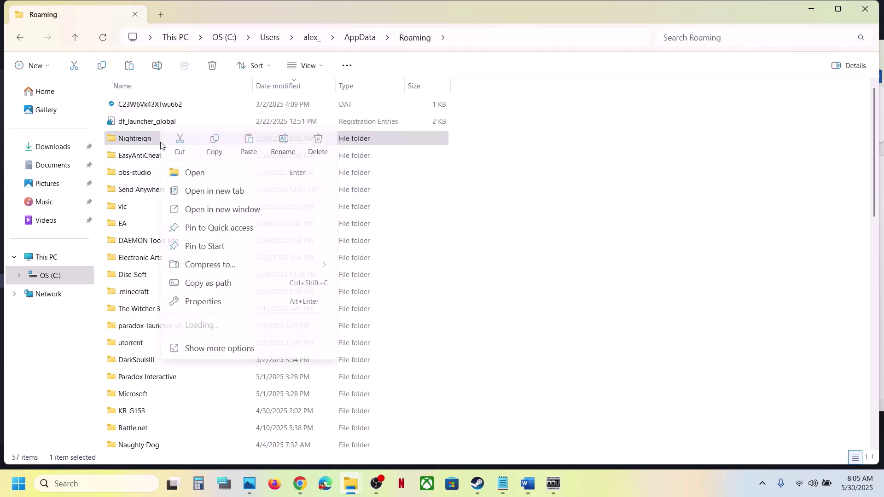
{"action": "left_click", "coordinate": [213, 147]}
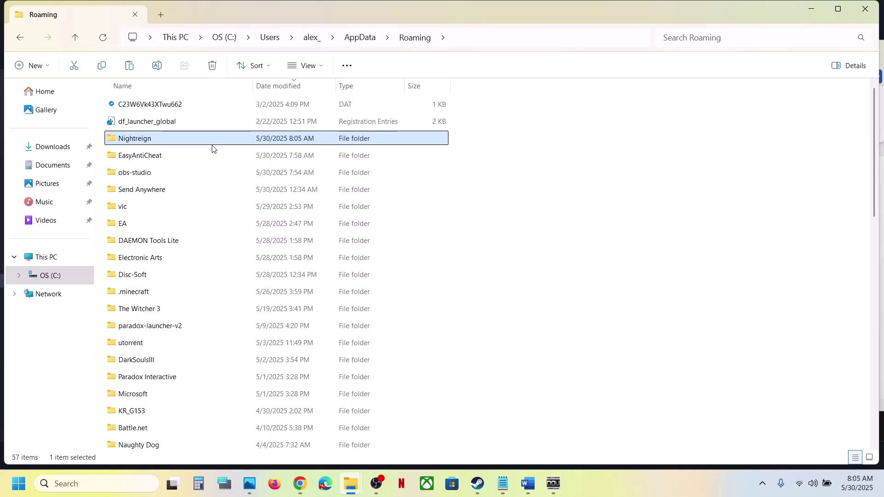
{"action": "key", "text": "super+d"}
{"action": "key", "text": "ctrl+v"}
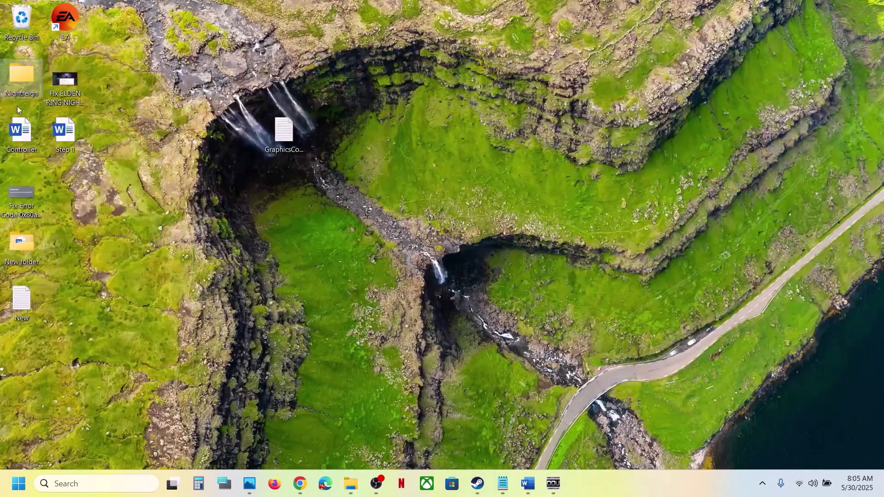
{"action": "left_click_drag", "start_coordinate": [335, 147], "coordinate": [338, 143]}
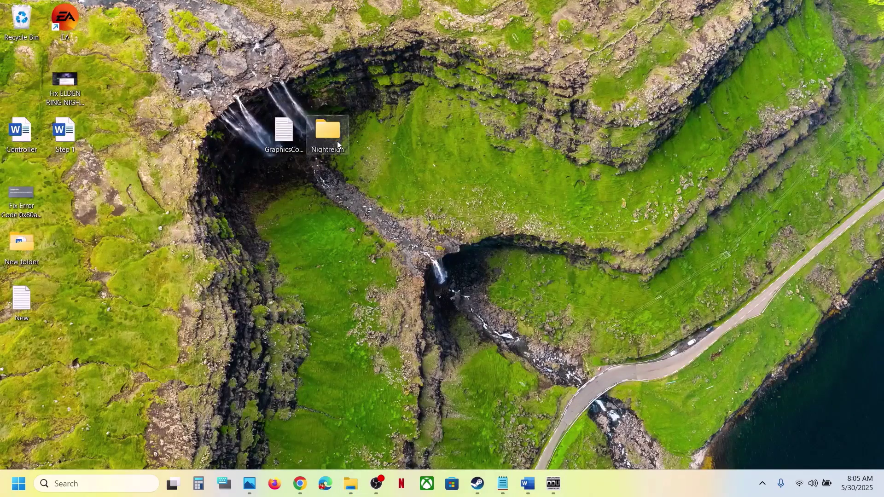
Return to the Roaming folder in File Explorer and rename the original Nightreign folder to Nightreign.old
{"action": "mouse_move", "coordinate": [349, 472]}
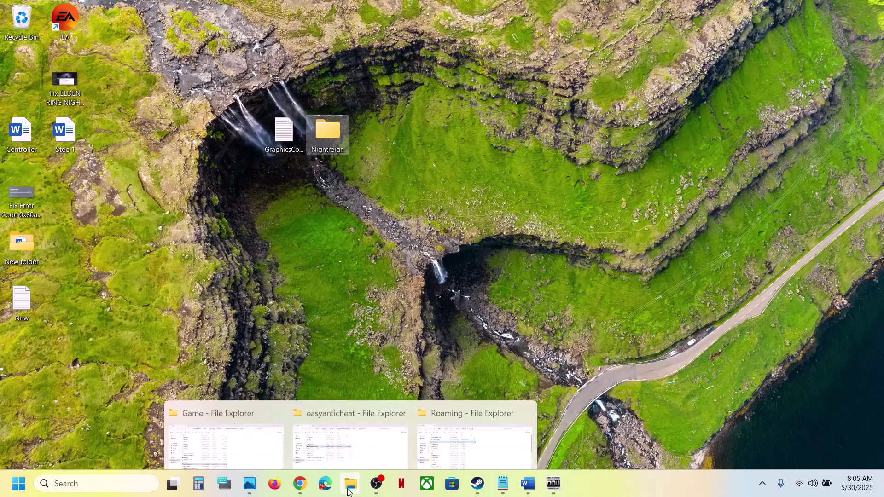
{"action": "left_click", "coordinate": [446, 428]}
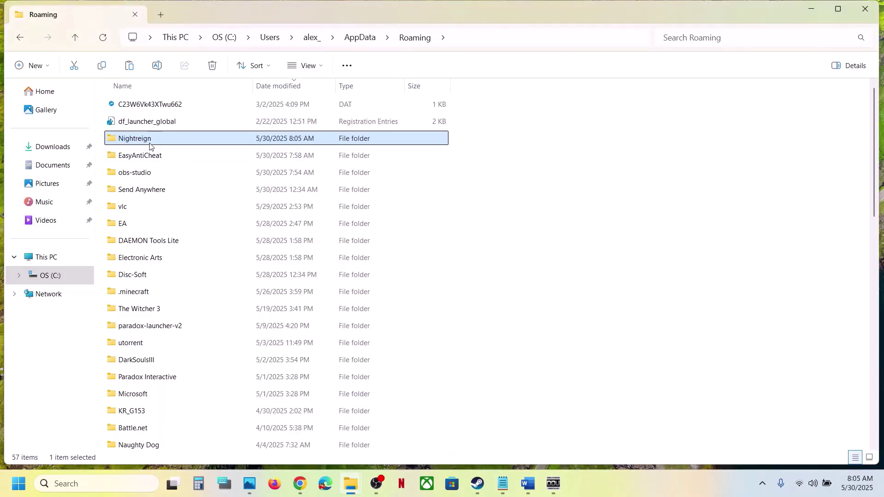
{"action": "right_click", "coordinate": [151, 139]}
{"action": "left_click", "coordinate": [273, 146]}
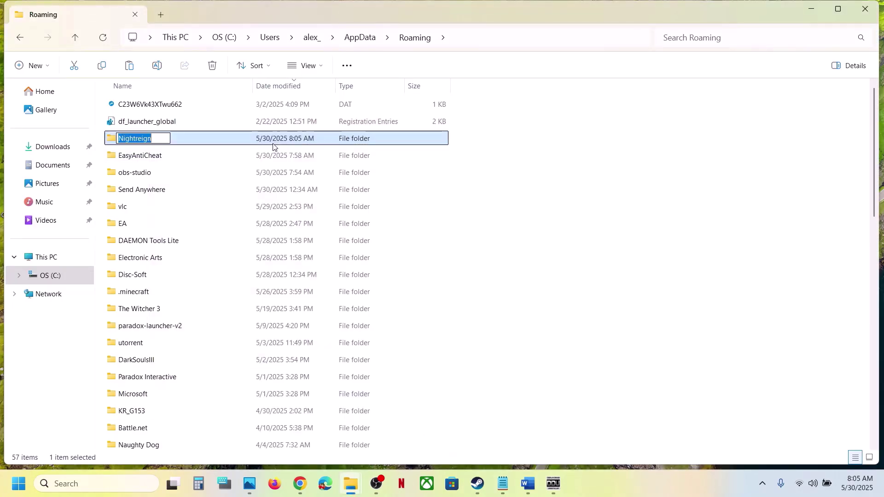
{"action": "left_click", "coordinate": [168, 138]}
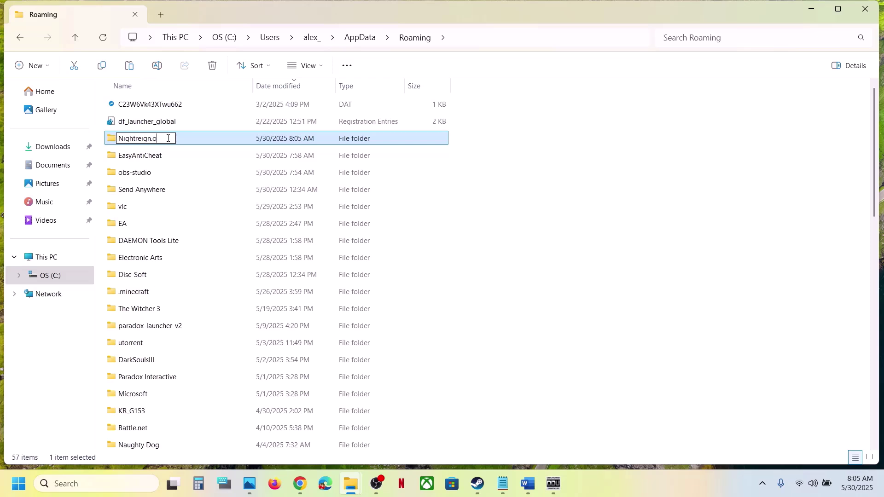
{"action": "key", "text": "Return"}
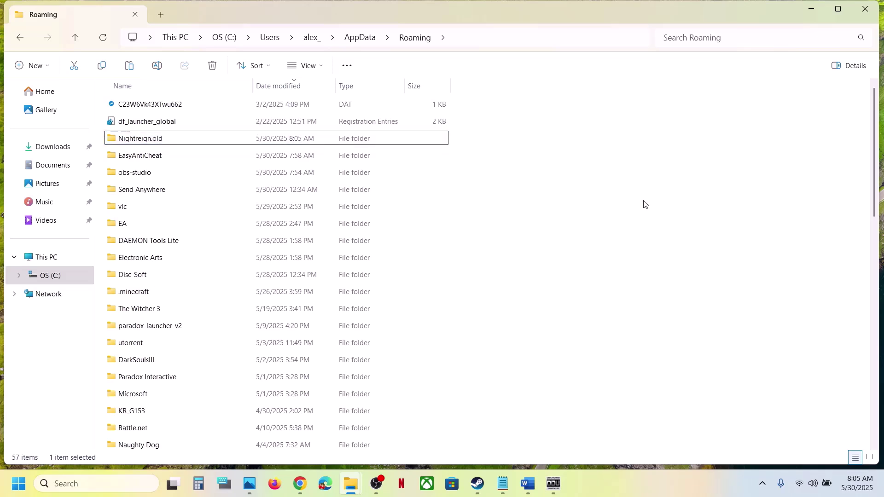
Switch to the Word document and highlight Step 12's instruction to verify the game files
{"action": "left_click", "coordinate": [475, 484]}
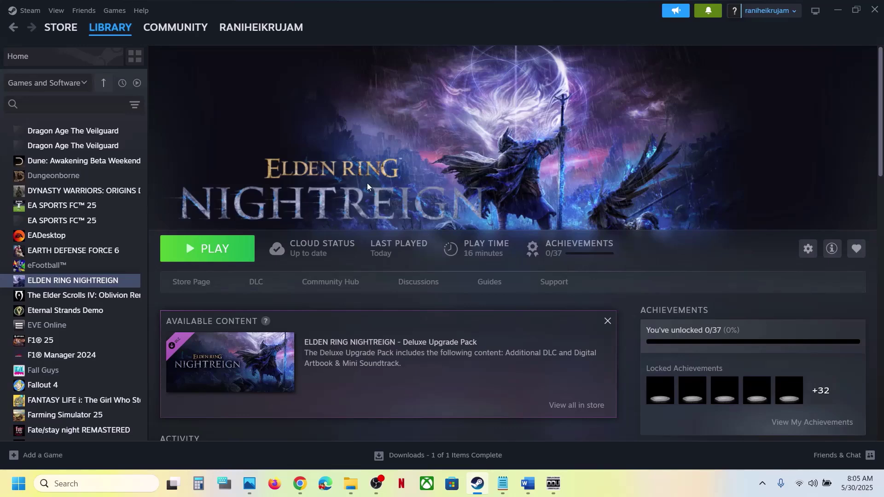
{"action": "left_click", "coordinate": [528, 479]}
{"action": "scroll", "coordinate": [325, 306], "scroll_direction": "down", "scroll_amount": 4}
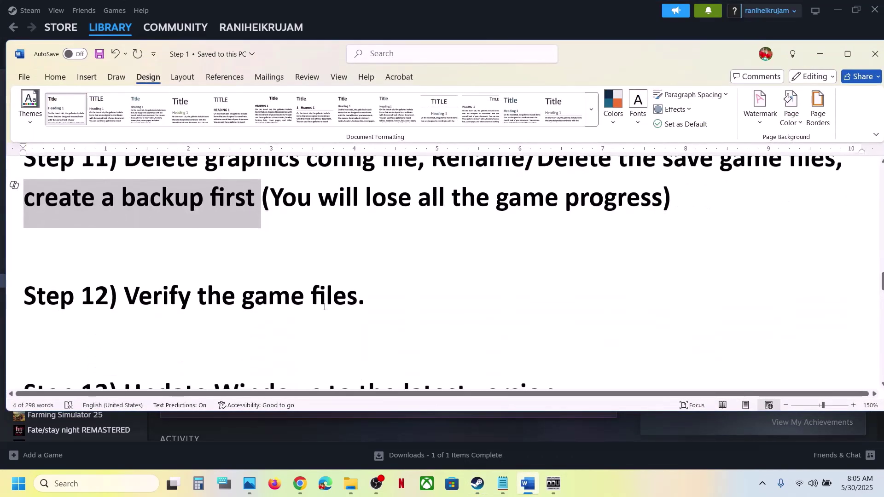
{"action": "left_click_drag", "start_coordinate": [124, 297], "coordinate": [376, 298]}
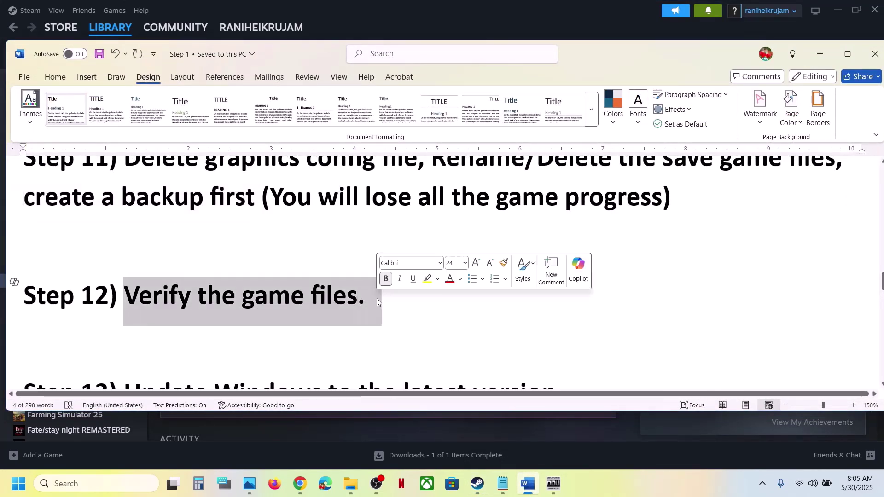
In Steam, open ELDEN RING NIGHTREIGN's installed files properties to locate the file integrity verification, and close the properties
{"action": "left_click", "coordinate": [410, 23]}
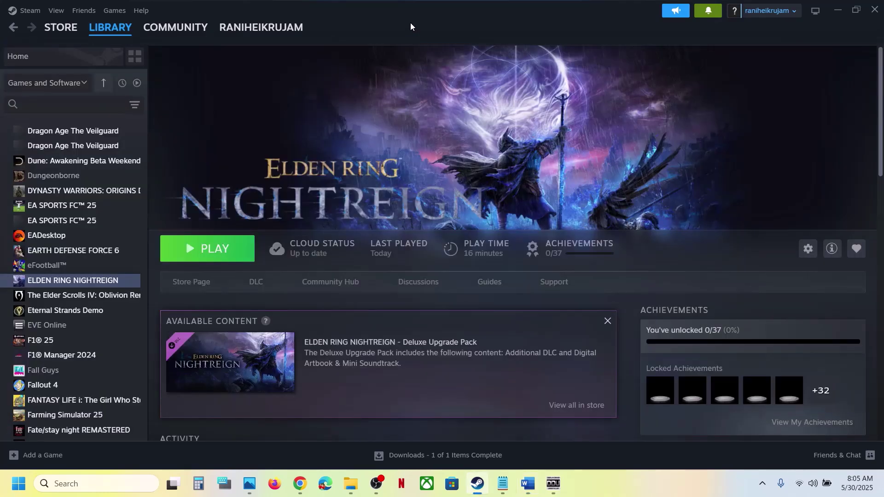
{"action": "right_click", "coordinate": [77, 280]}
{"action": "left_click", "coordinate": [111, 366]}
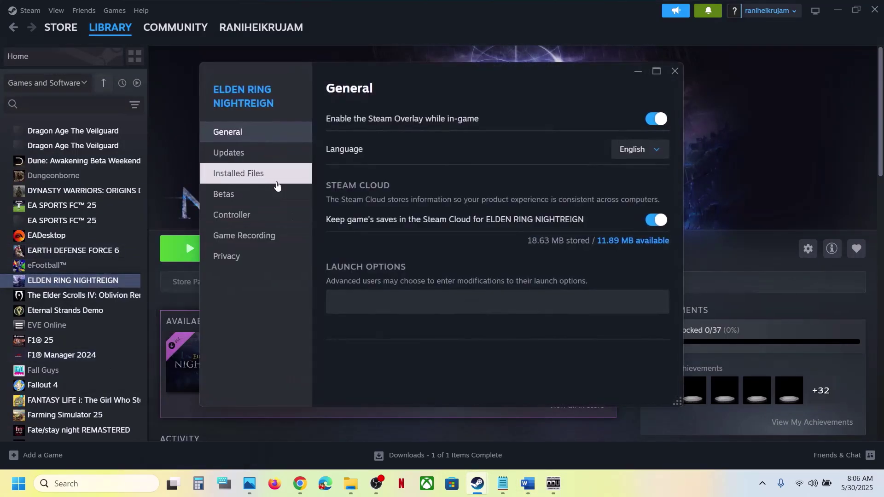
{"action": "left_click", "coordinate": [261, 177]}
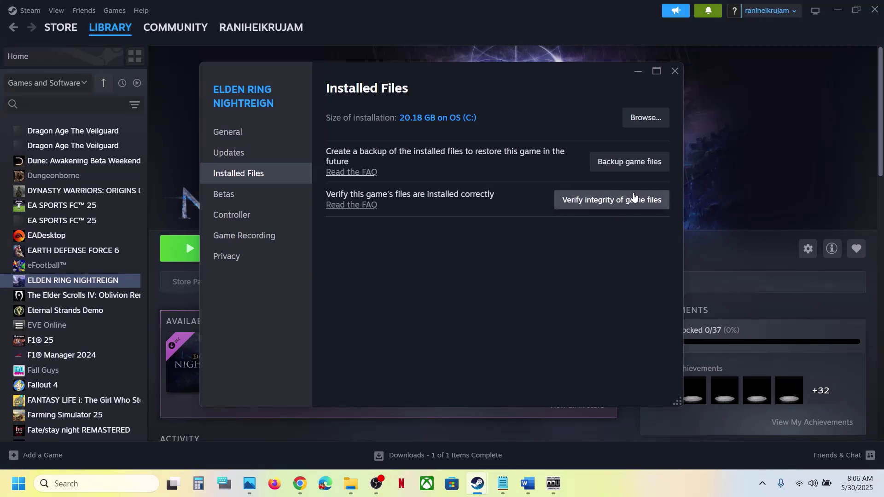
{"action": "left_click", "coordinate": [679, 74]}
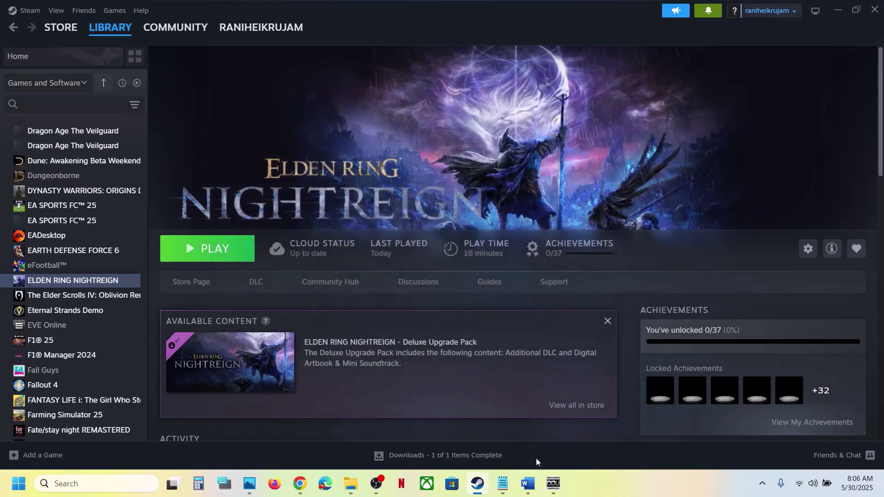
Return to the Word document and highlight Step 13's instruction on updating Windows to the latest version
{"action": "left_click", "coordinate": [532, 488]}
{"action": "scroll", "coordinate": [339, 282], "scroll_direction": "down", "scroll_amount": 3}
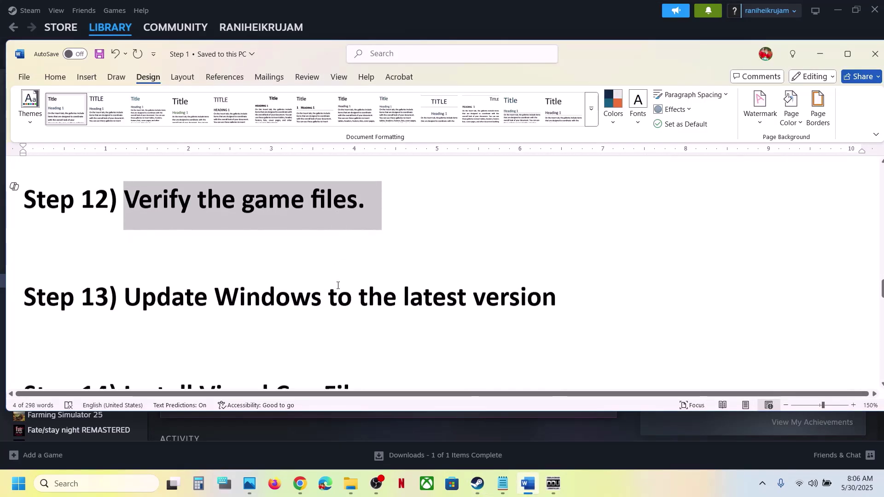
{"action": "left_click_drag", "start_coordinate": [218, 295], "coordinate": [556, 297]}
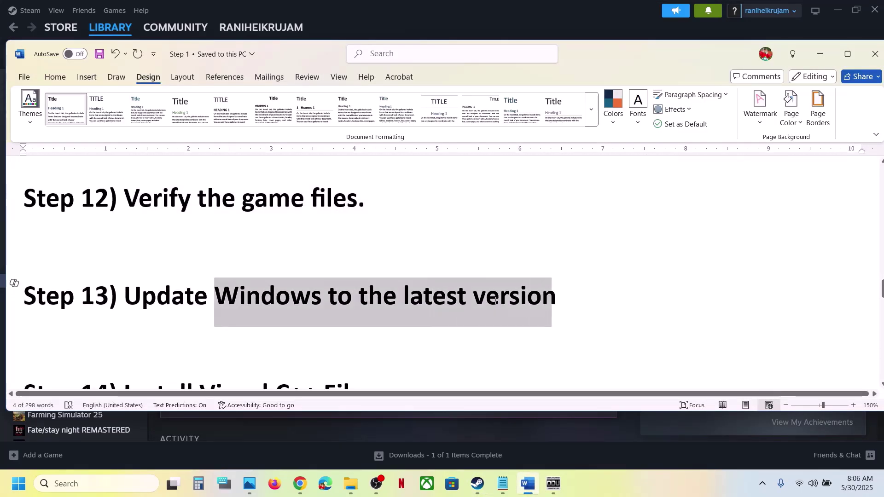
Open Windows Update in the Settings app and check for updates
{"action": "left_click", "coordinate": [457, 21]}
{"action": "key", "text": "super+i"}
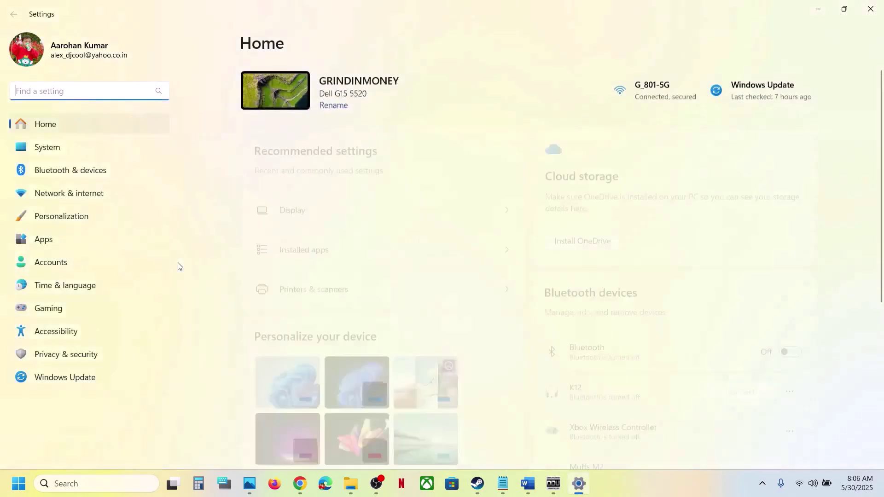
{"action": "left_click", "coordinate": [45, 377]}
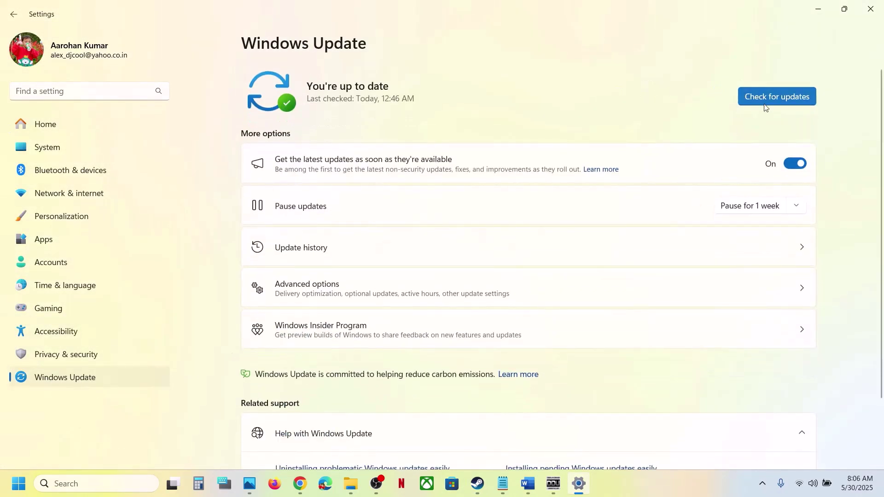
{"action": "left_click", "coordinate": [775, 97]}
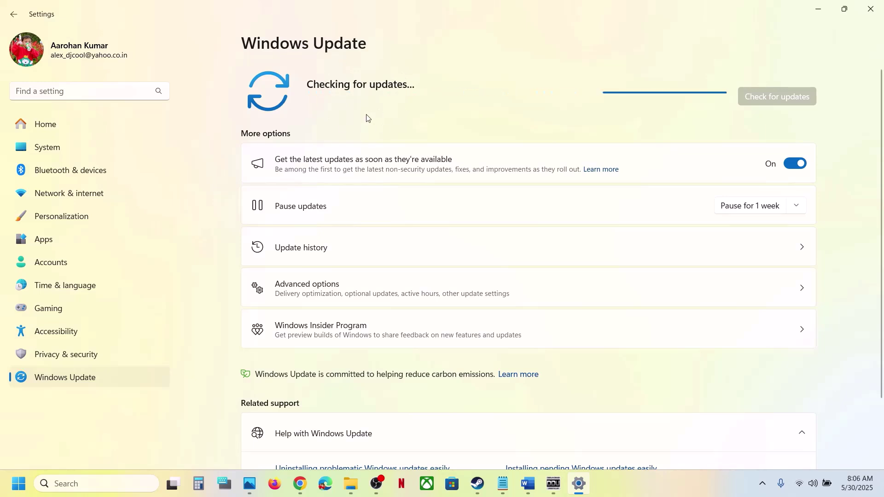
{"action": "left_click", "coordinate": [18, 484]}
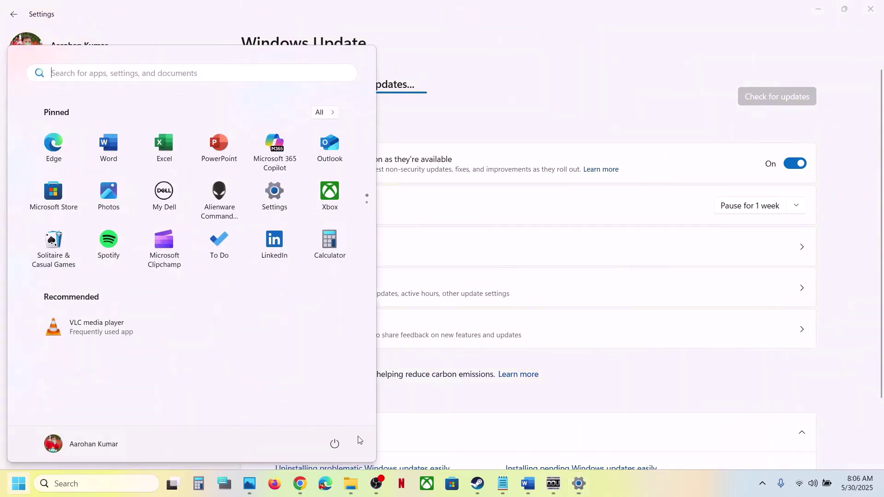
{"action": "left_click", "coordinate": [335, 444]}
{"action": "key", "text": "Escape"}
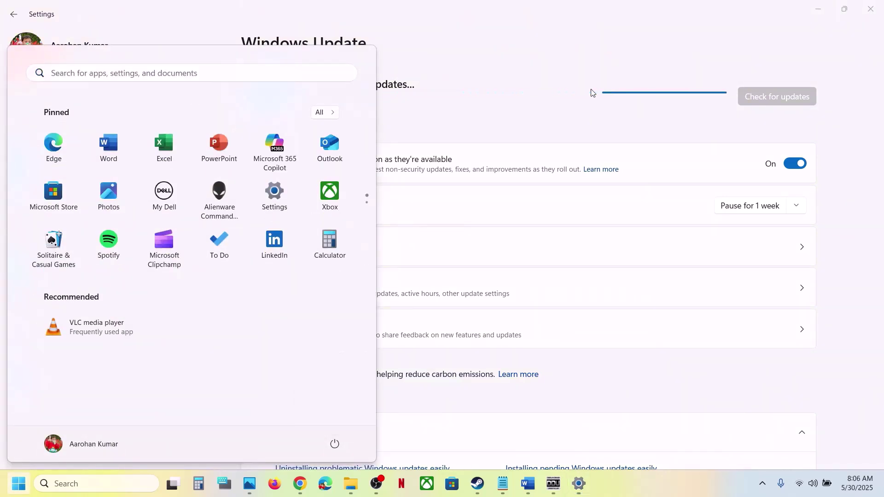
Return to the Word document and copy the Visual C++ download link under Step 14
{"action": "left_click", "coordinate": [478, 491]}
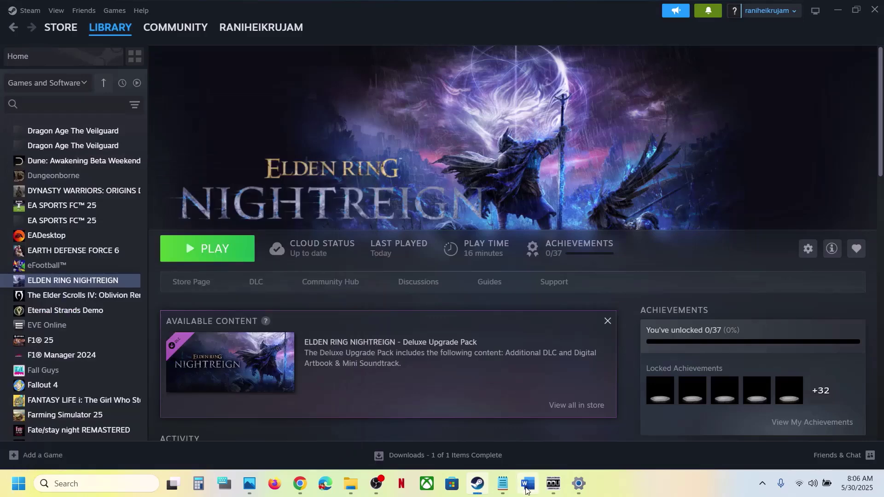
{"action": "left_click", "coordinate": [528, 484]}
{"action": "scroll", "coordinate": [364, 348], "scroll_direction": "down", "scroll_amount": 2}
{"action": "right_click", "coordinate": [364, 348]}
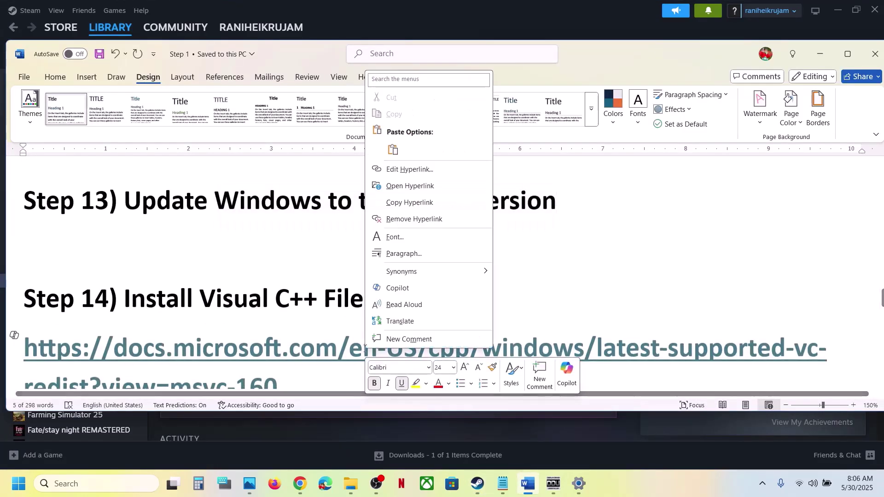
{"action": "scroll", "coordinate": [365, 348], "scroll_direction": "down", "scroll_amount": 1}
{"action": "key", "text": "Escape"}
{"action": "triple_click", "coordinate": [301, 333]}
{"action": "key", "text": "ctrl+c"}
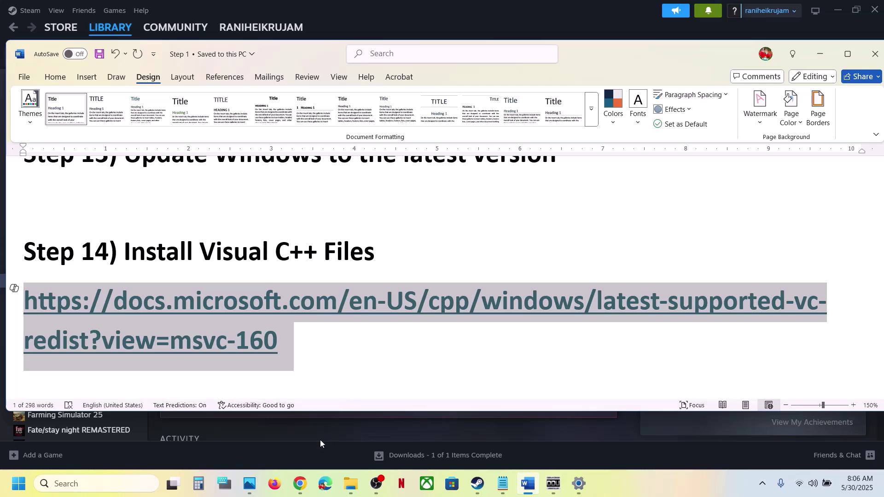
Switch to Chrome and open the copied Visual C++ download link in a new tab
{"action": "left_click", "coordinate": [305, 487]}
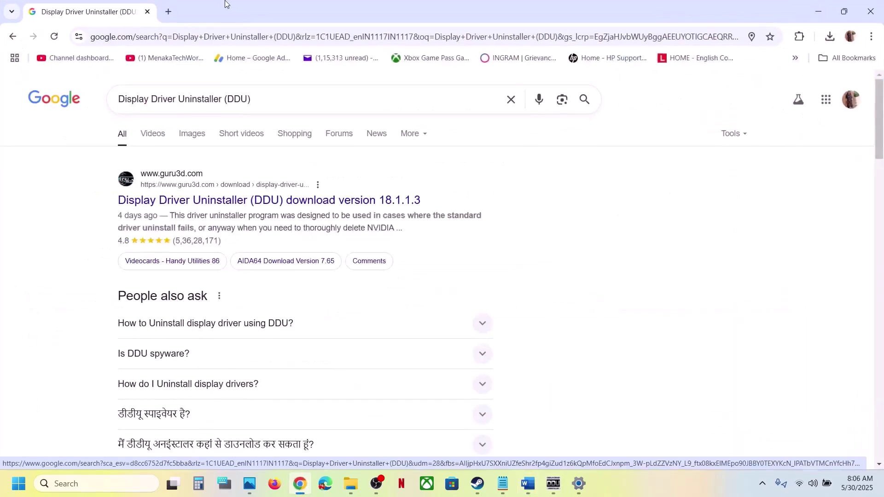
{"action": "left_click", "coordinate": [166, 10]}
{"action": "key", "text": "ctrl+v"}
{"action": "key", "text": "Return"}
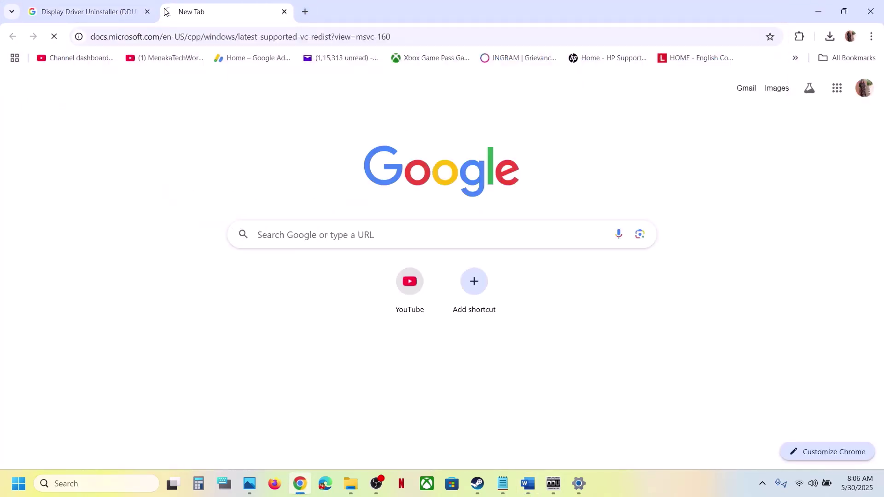
Download the X86 redistributable for Visual Studio 2015, 2017, 2019, and 2022 and start its repair
{"action": "scroll", "coordinate": [330, 213], "scroll_direction": "down", "scroll_amount": 7}
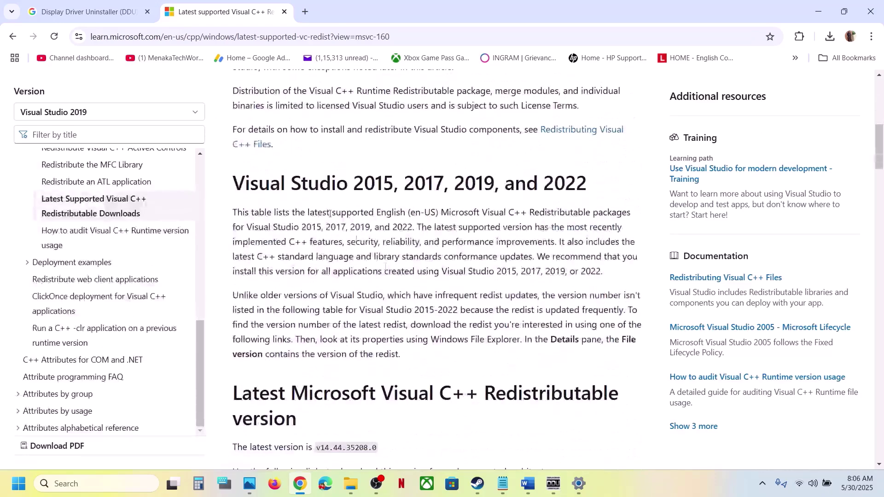
{"action": "left_click_drag", "start_coordinate": [303, 189], "coordinate": [527, 213]}
{"action": "scroll", "coordinate": [411, 291], "scroll_direction": "down", "scroll_amount": 8}
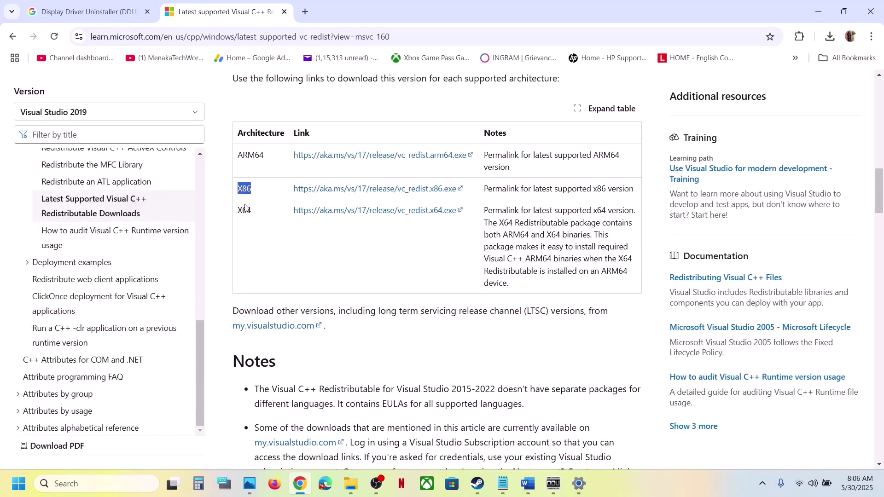
{"action": "left_click", "coordinate": [373, 193]}
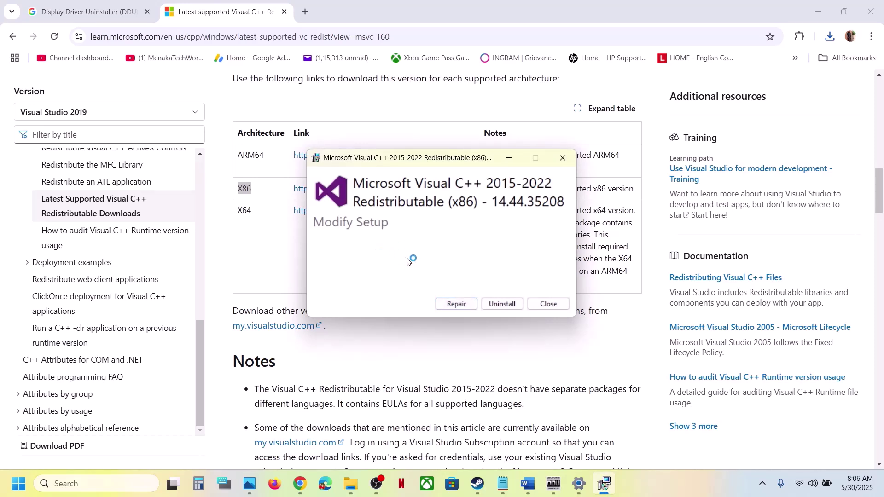
{"action": "left_click", "coordinate": [457, 302]}
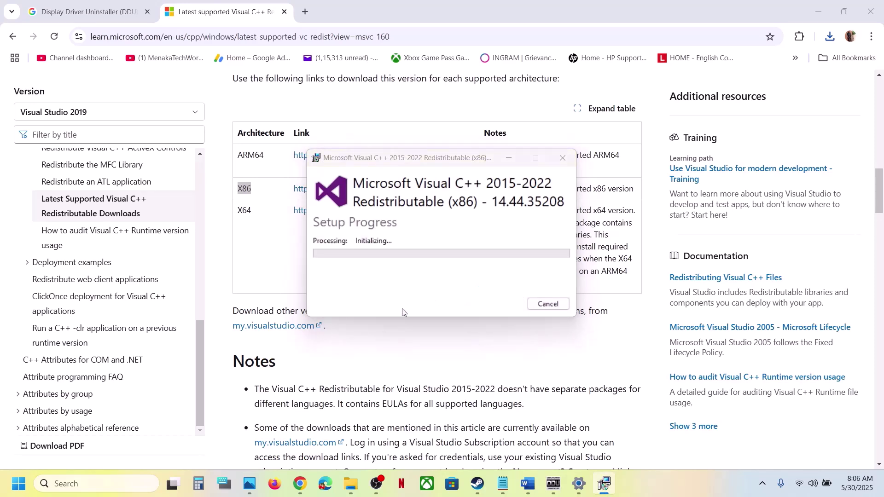
Download the X64 Visual C++ redistributable, start its installation, and place the x86 and x64 setup windows side by side
{"action": "left_click", "coordinate": [243, 210]}
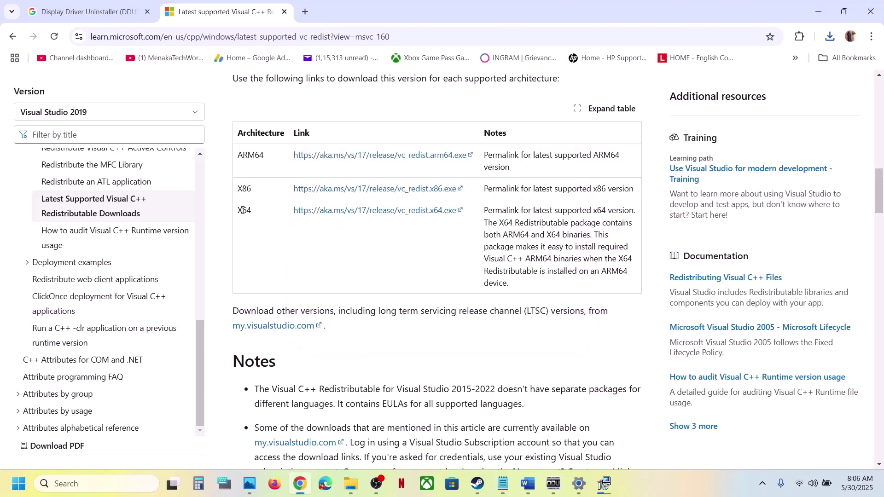
{"action": "left_click", "coordinate": [347, 217]}
{"action": "left_click", "coordinate": [831, 38]}
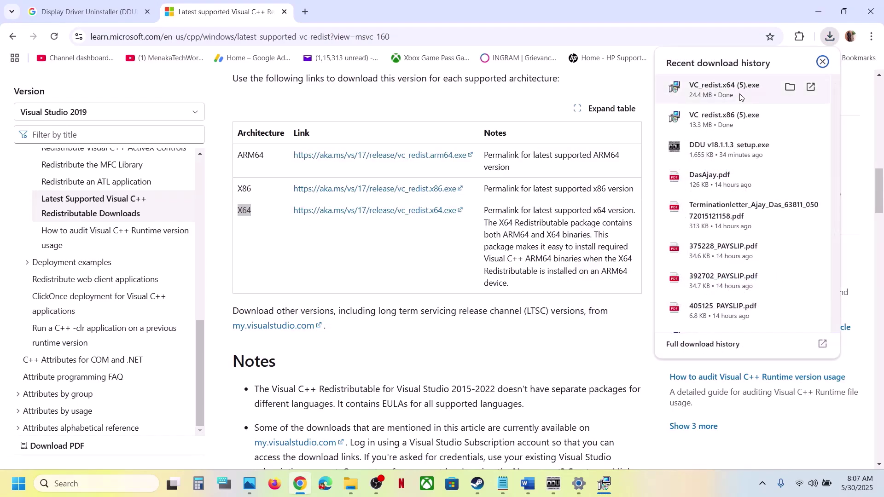
{"action": "left_click", "coordinate": [723, 91]}
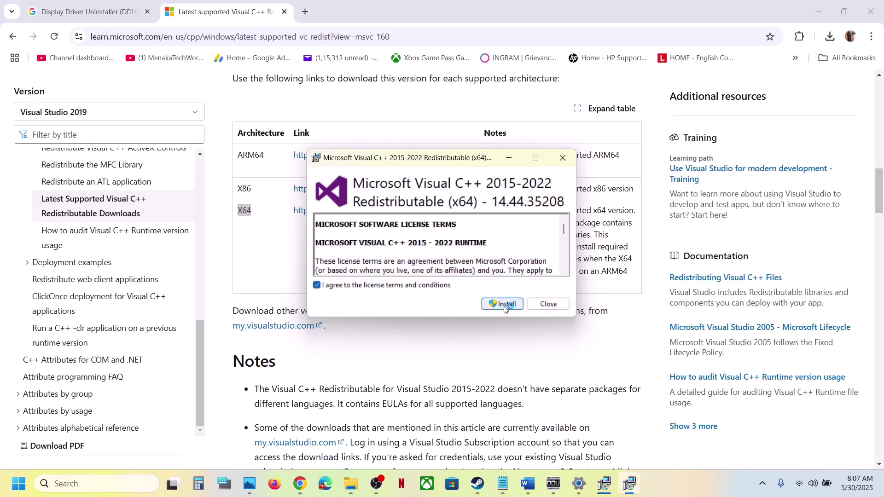
{"action": "left_click", "coordinate": [499, 306]}
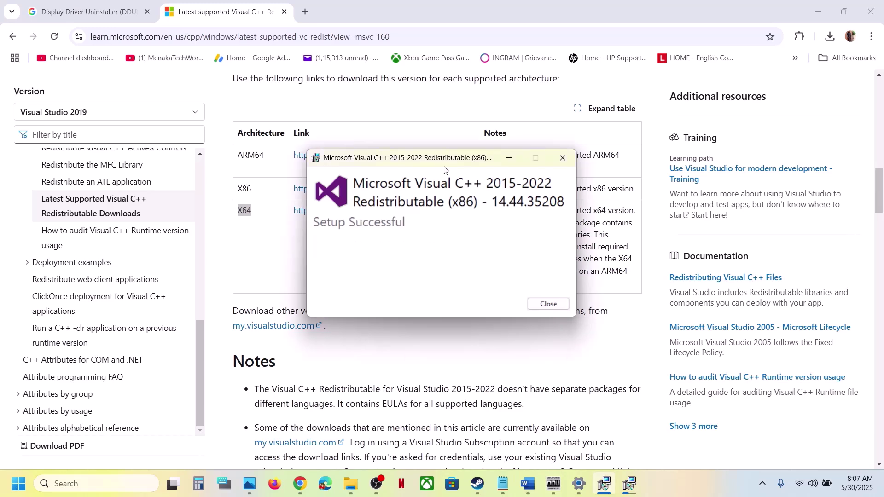
{"action": "left_click_drag", "start_coordinate": [442, 164], "coordinate": [273, 215]}
{"action": "left_click_drag", "start_coordinate": [449, 160], "coordinate": [550, 208]}
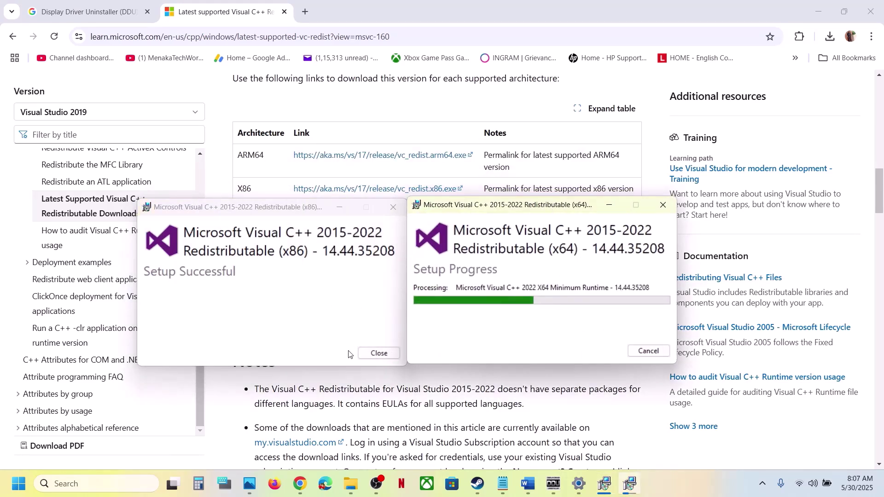
Browse the older Visual C++ downloads on the page and bring up the Windows power options that include Restart
{"action": "left_click", "coordinate": [234, 420]}
{"action": "scroll", "coordinate": [438, 276], "scroll_direction": "down", "scroll_amount": 15}
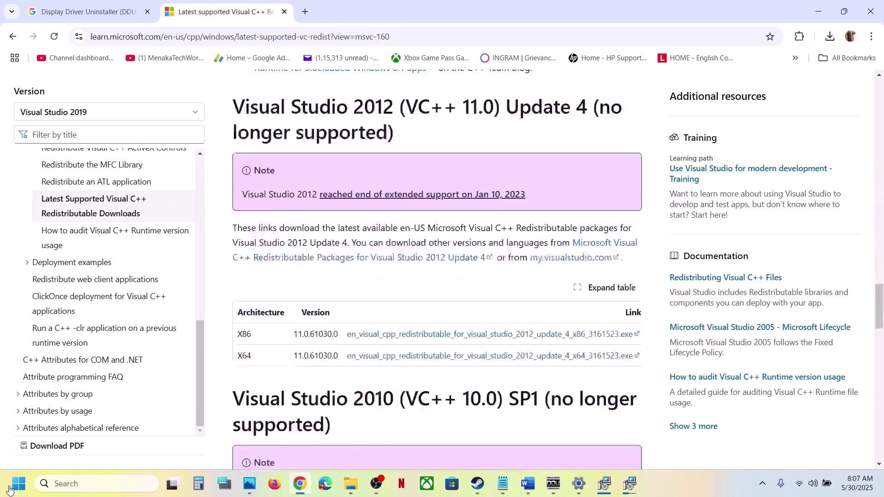
{"action": "left_click", "coordinate": [14, 486]}
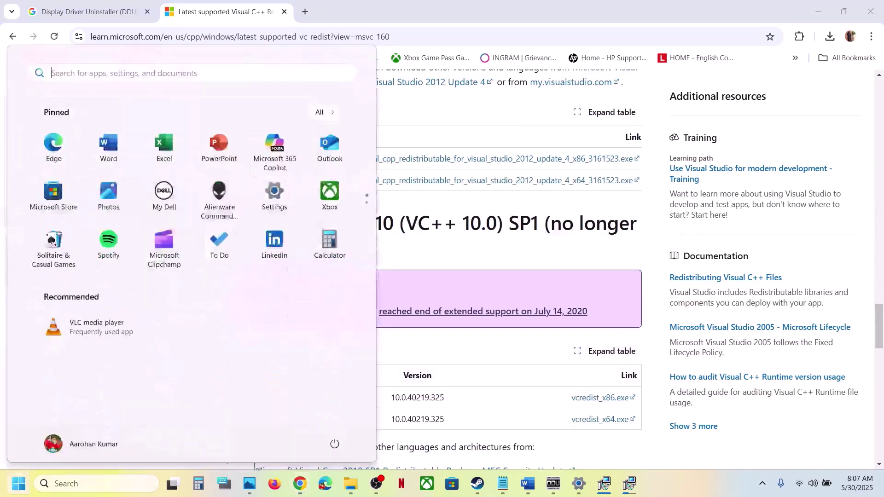
{"action": "left_click", "coordinate": [332, 445]}
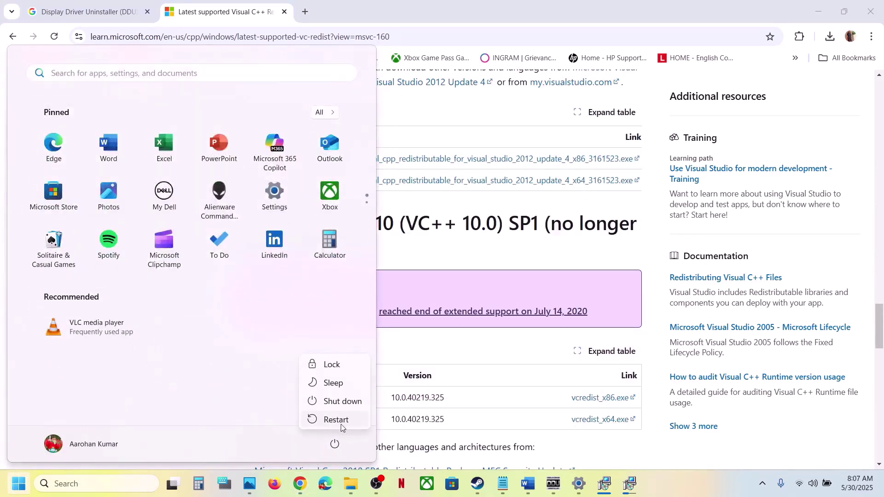
Return to the Word document and highlight Step 15's instructions from unplugging external devices to disabling the Steam overlay
{"action": "left_click", "coordinate": [477, 490]}
{"action": "left_click", "coordinate": [527, 485]}
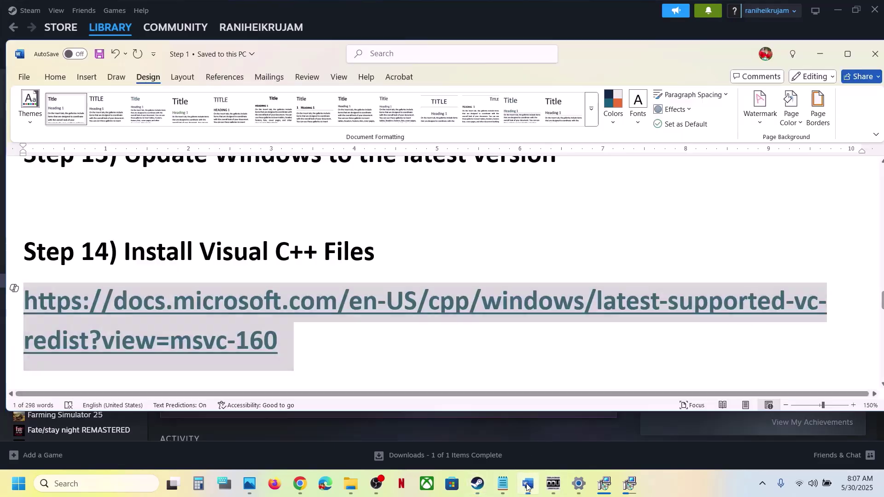
{"action": "scroll", "coordinate": [386, 316], "scroll_direction": "down", "scroll_amount": 3}
{"action": "scroll", "coordinate": [387, 317], "scroll_direction": "down", "scroll_amount": 2}
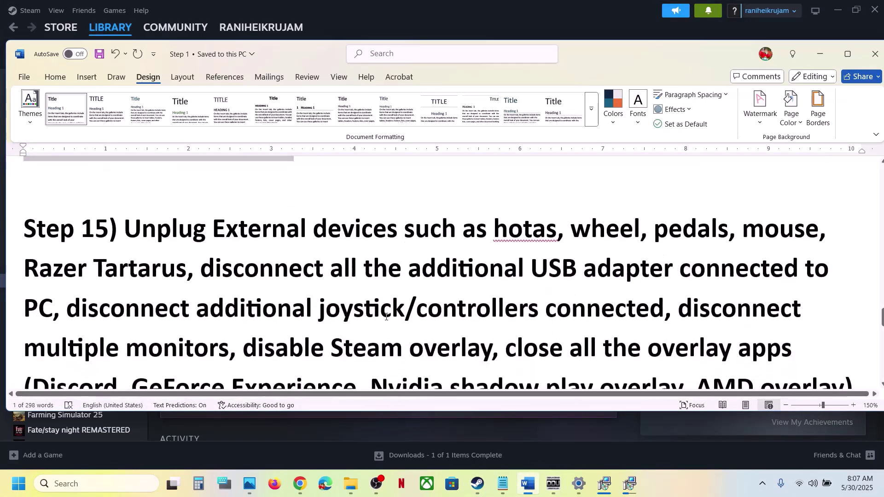
{"action": "left_click_drag", "start_coordinate": [125, 231], "coordinate": [595, 284]}
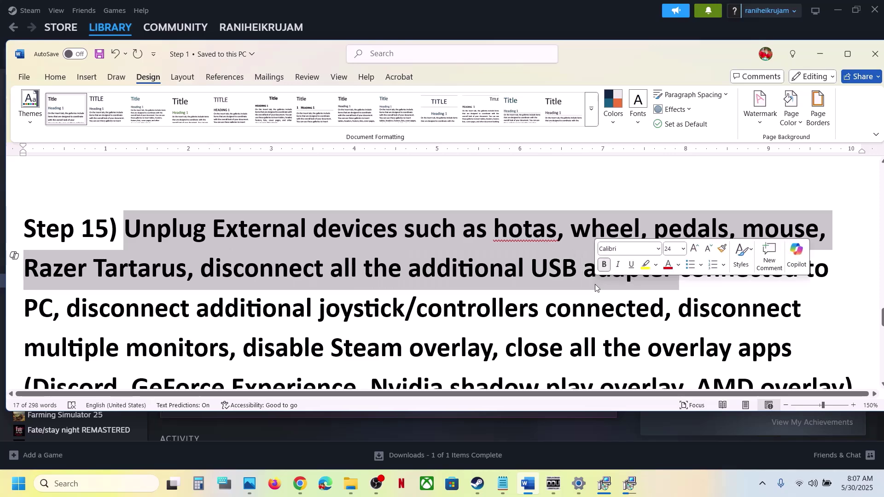
{"action": "left_click", "coordinate": [596, 284]}
{"action": "scroll", "coordinate": [107, 232], "scroll_direction": "down", "scroll_amount": 2}
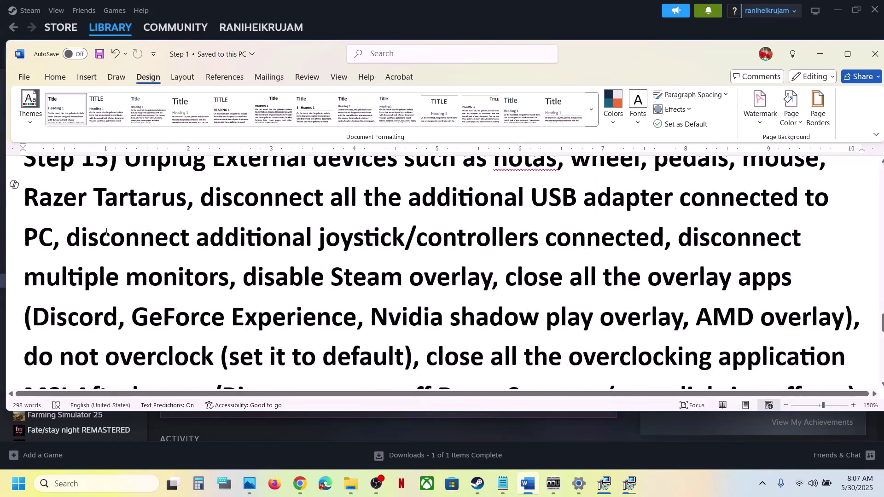
{"action": "left_click_drag", "start_coordinate": [91, 243], "coordinate": [663, 244]}
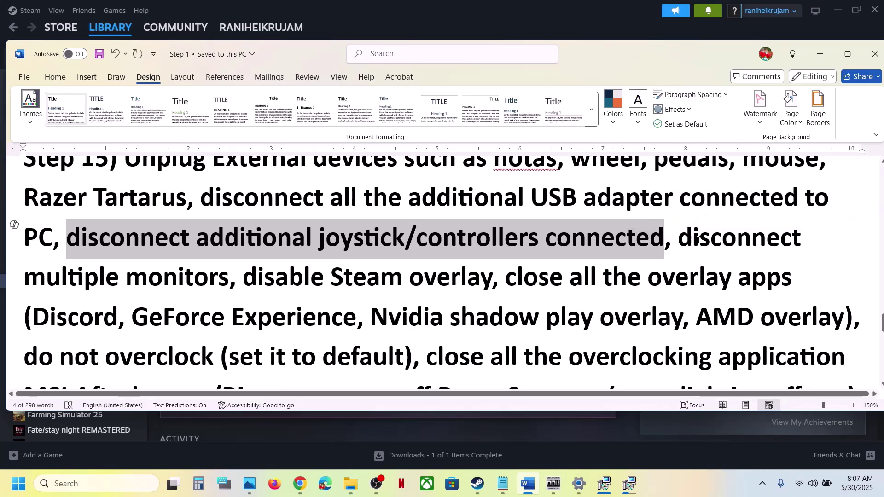
{"action": "left_click_drag", "start_coordinate": [679, 240], "coordinate": [491, 266]}
{"action": "scroll", "coordinate": [271, 274], "scroll_direction": "down", "scroll_amount": 1}
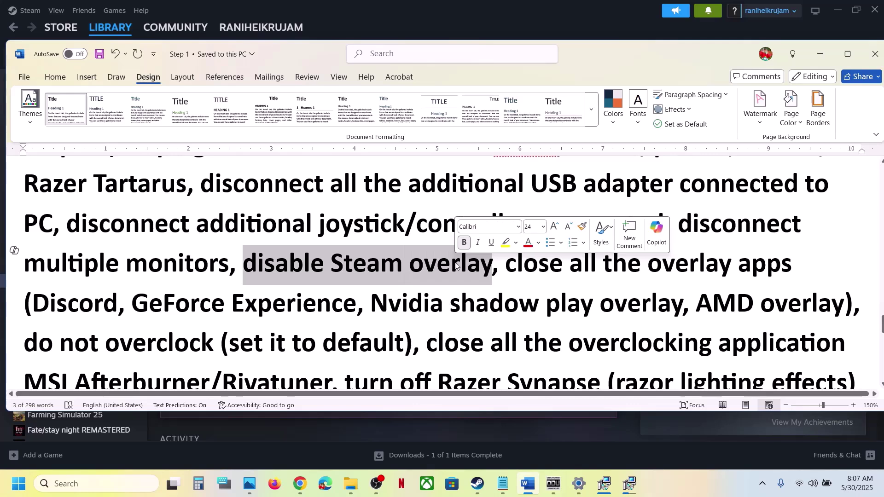
Switch to Steam and turn off the Steam Overlay in the properties of ELDEN RING NIGHTREIGN
{"action": "left_click", "coordinate": [477, 485]}
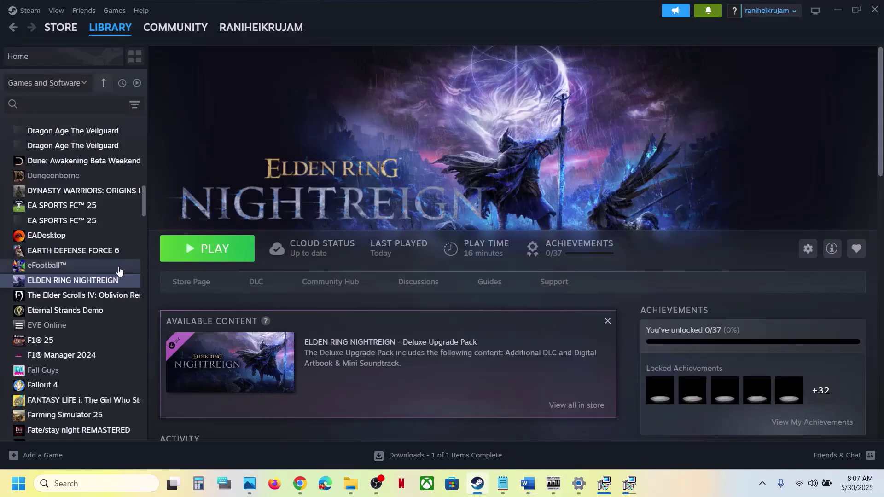
{"action": "right_click", "coordinate": [99, 280]}
{"action": "left_click", "coordinate": [131, 367]}
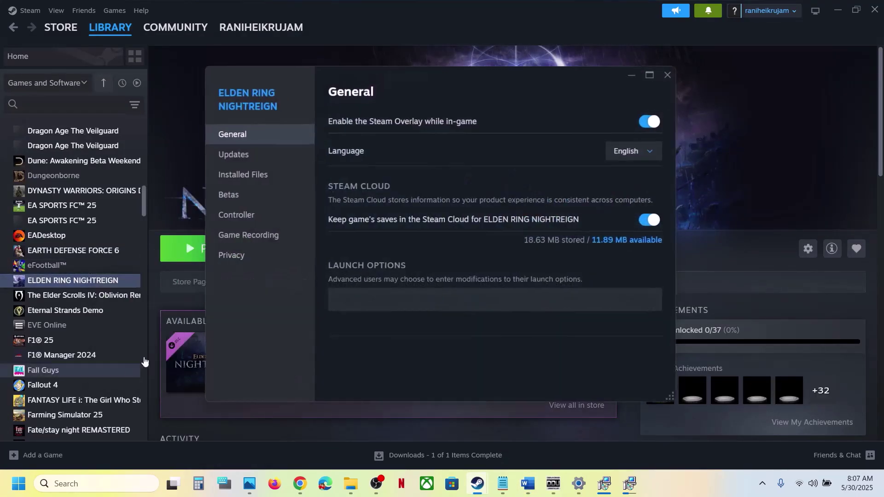
{"action": "left_click", "coordinate": [655, 120]}
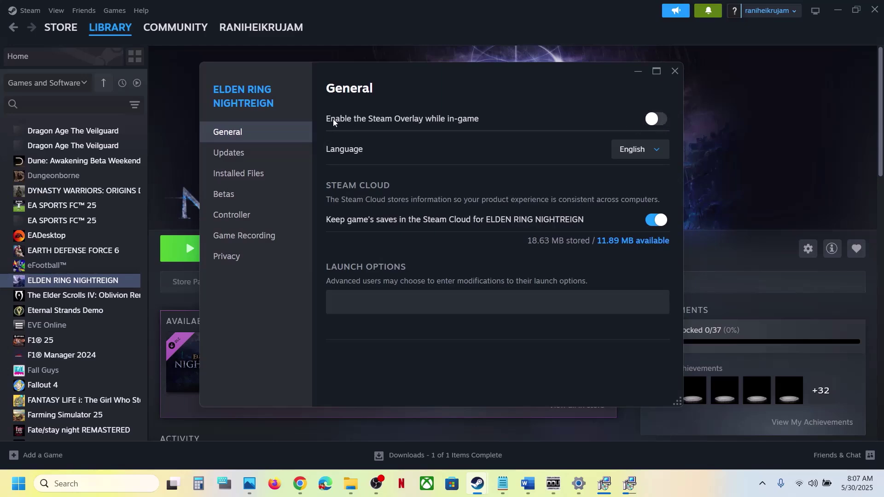
{"action": "left_click", "coordinate": [673, 73]}
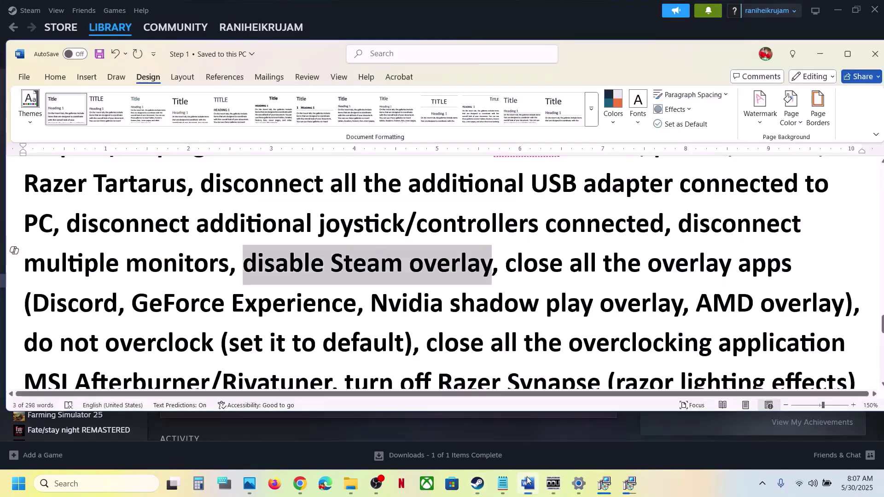
Return to the Word document and highlight Step 15's overlay apps to close, including Discord and GeForce Experience
{"action": "left_click", "coordinate": [526, 482]}
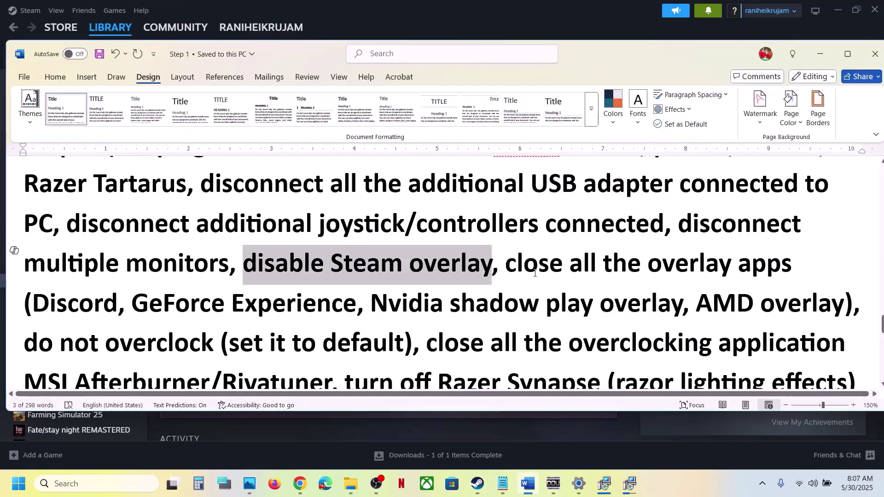
{"action": "double_click", "coordinate": [96, 303]}
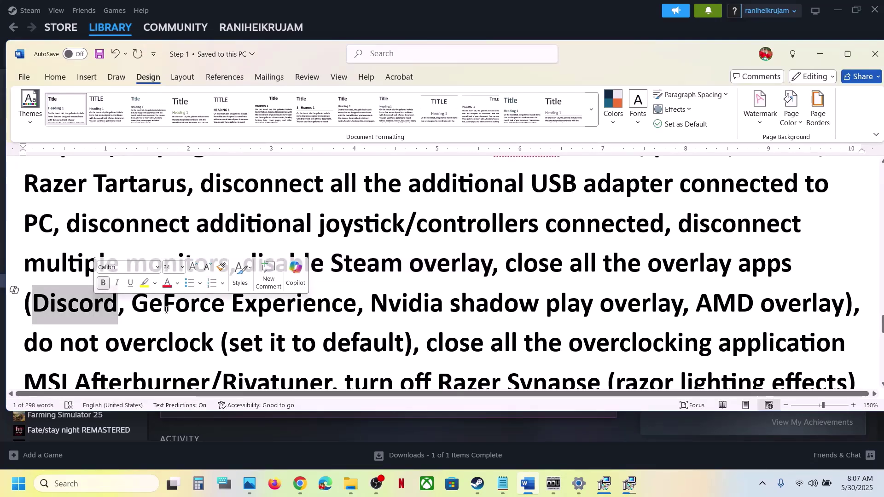
{"action": "double_click", "coordinate": [134, 308]}
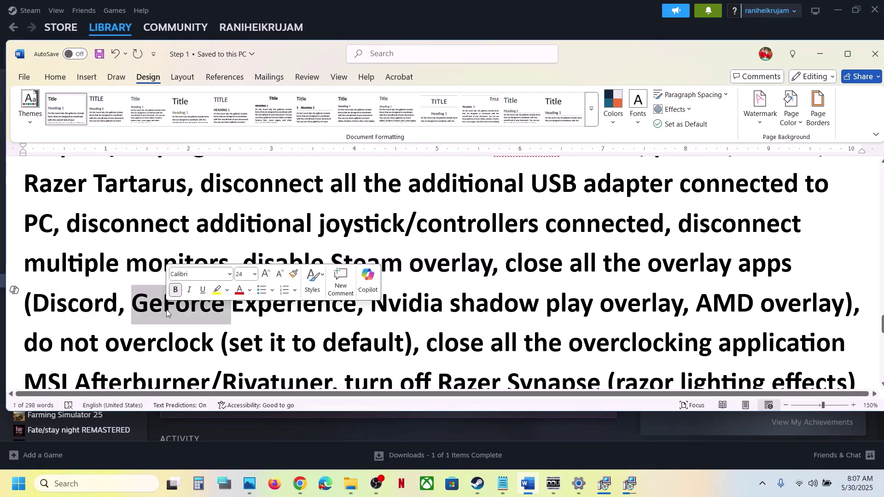
{"action": "double_click", "coordinate": [83, 312]}
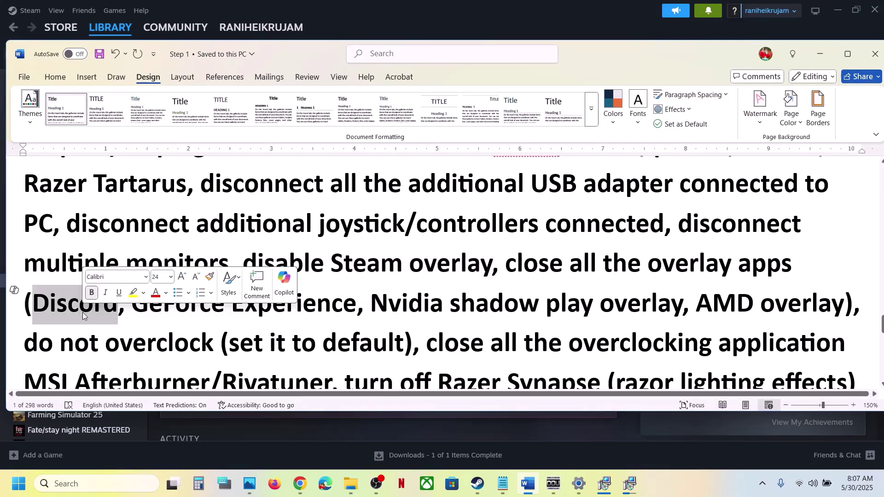
{"action": "double_click", "coordinate": [166, 312]}
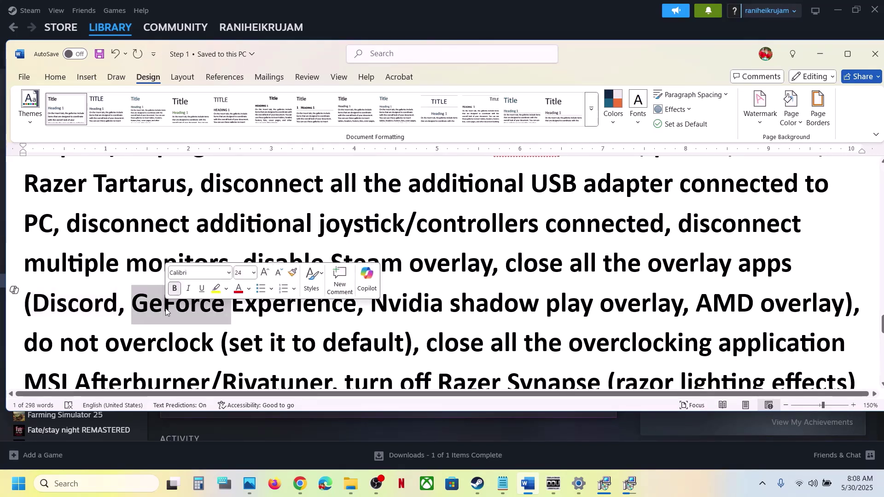
{"action": "left_click", "coordinate": [161, 308]}
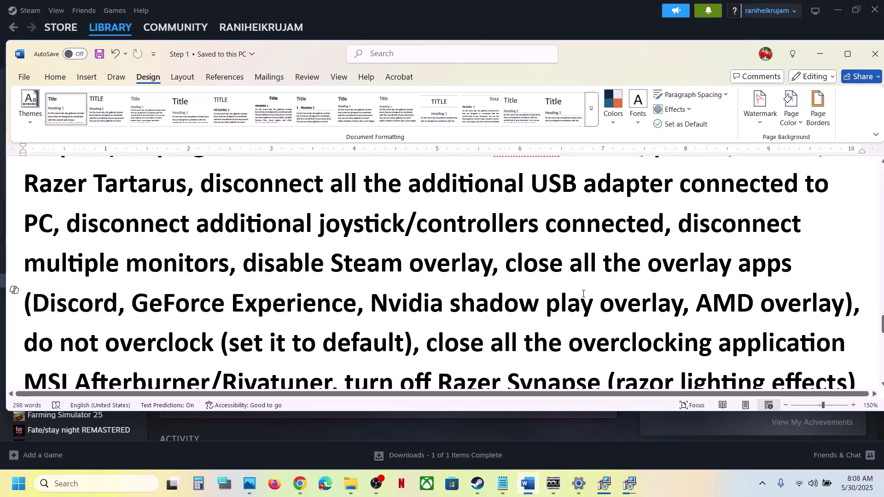
{"action": "left_click_drag", "start_coordinate": [507, 266], "coordinate": [798, 266]}
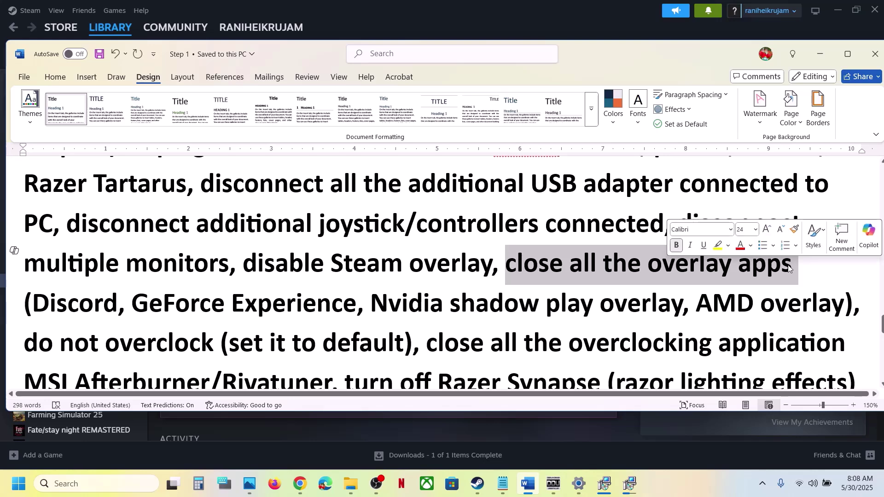
Highlight Step 15's instructions against overclocking and for closing overclocking applications such as MSI Afterburner/Rivatuner
{"action": "scroll", "coordinate": [454, 270], "scroll_direction": "down", "scroll_amount": 2}
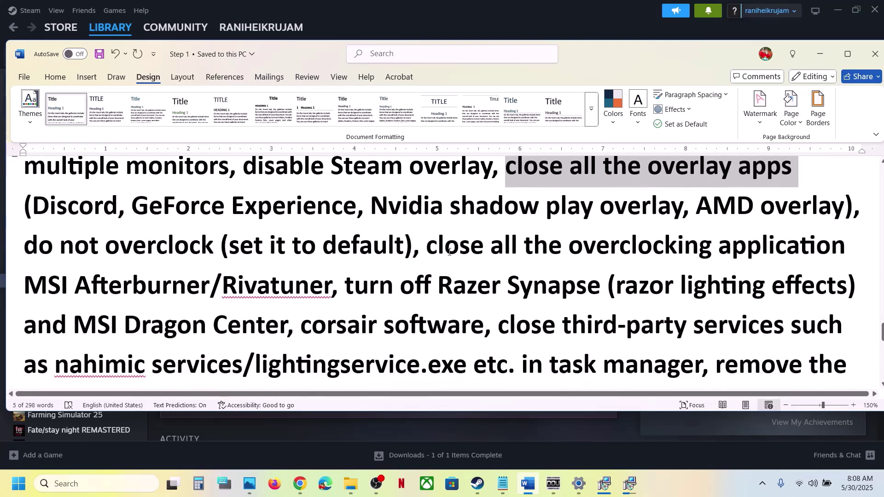
{"action": "left_click_drag", "start_coordinate": [24, 244], "coordinate": [228, 247]}
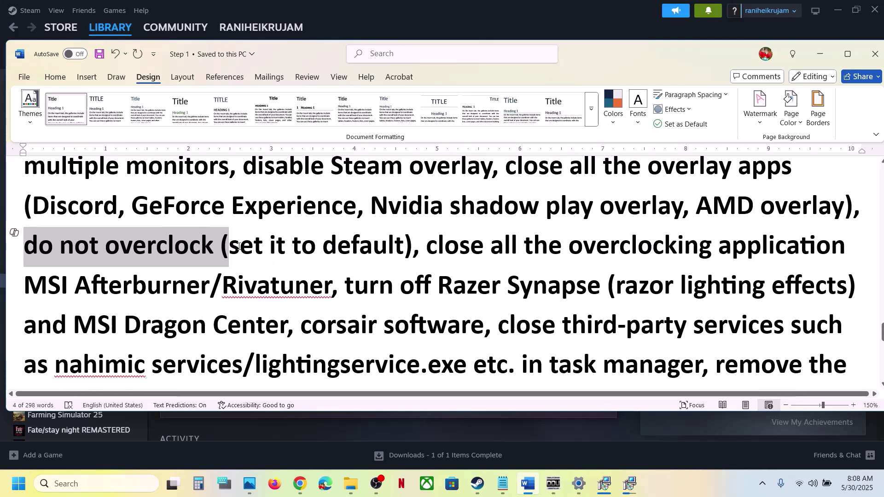
{"action": "left_click", "coordinate": [229, 245]}
{"action": "left_click_drag", "start_coordinate": [230, 245], "coordinate": [769, 235]}
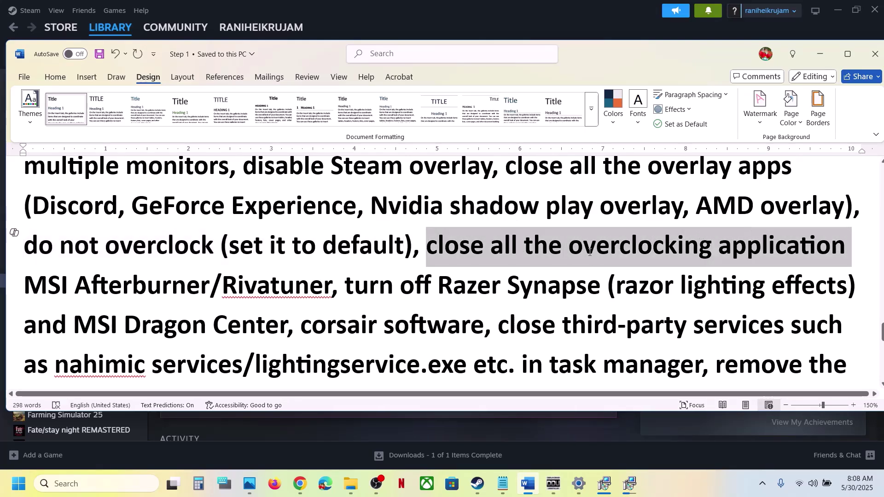
{"action": "left_click_drag", "start_coordinate": [589, 251], "coordinate": [330, 285]}
{"action": "left_click", "coordinate": [276, 286]}
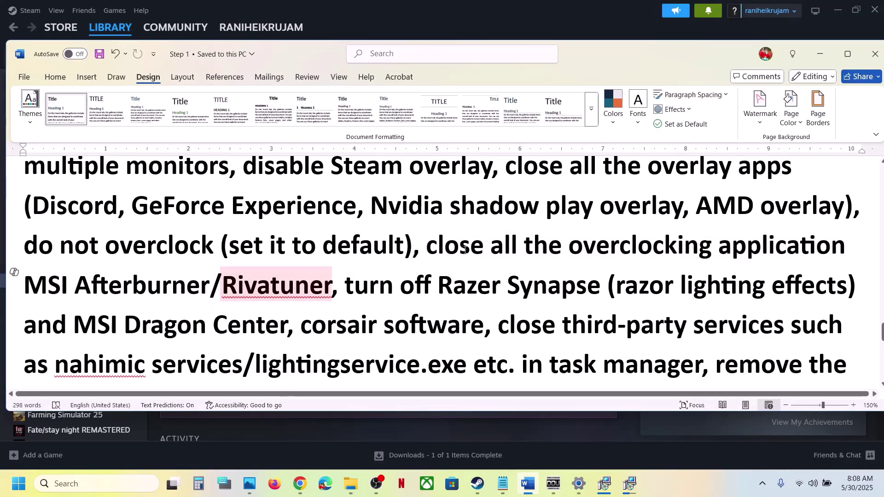
{"action": "left_click_drag", "start_coordinate": [465, 250], "coordinate": [715, 247]}
Highlight Step 15's instructions from turning off Razer Synapse to removing the undervolt, and continue to Step 16 on virtual memory
{"action": "scroll", "coordinate": [310, 278], "scroll_direction": "down", "scroll_amount": 1}
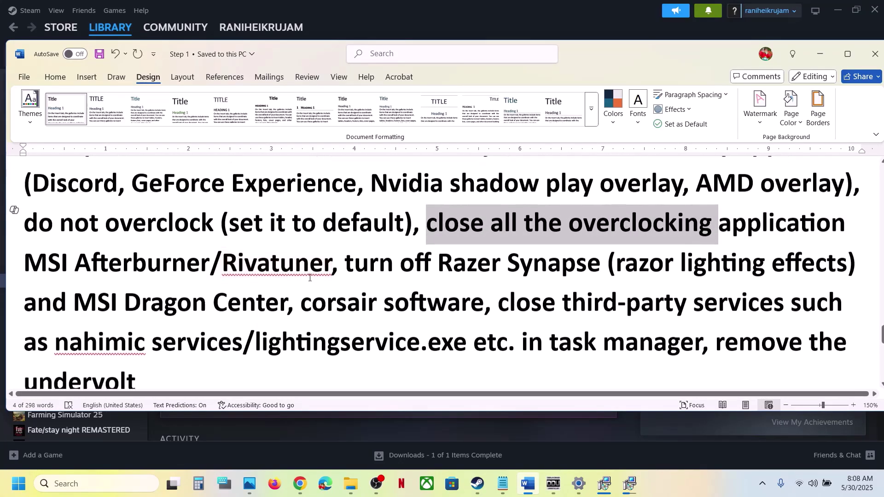
{"action": "scroll", "coordinate": [310, 278], "scroll_direction": "down", "scroll_amount": 1}
{"action": "left_click_drag", "start_coordinate": [344, 224], "coordinate": [675, 315]}
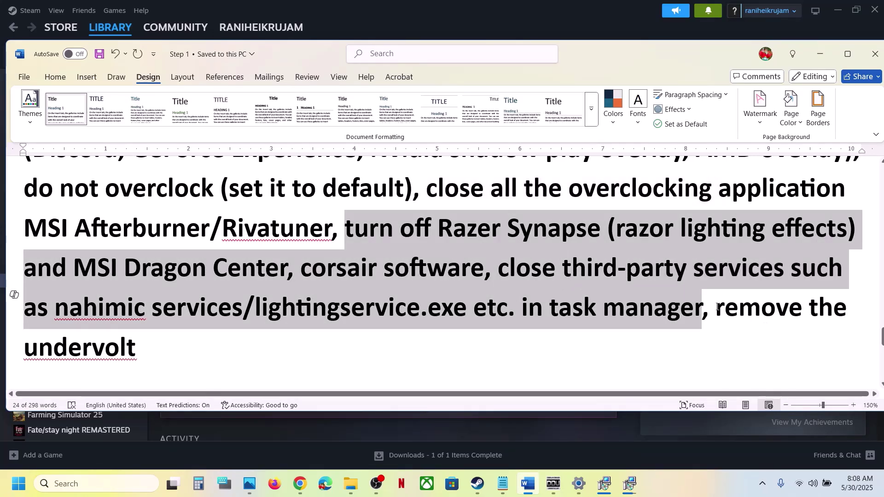
{"action": "left_click_drag", "start_coordinate": [715, 306], "coordinate": [759, 339]}
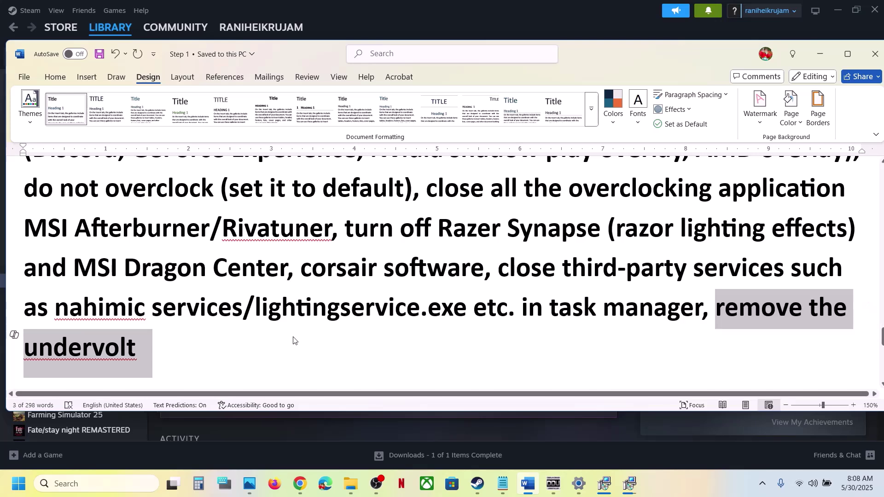
{"action": "scroll", "coordinate": [294, 340], "scroll_direction": "down", "scroll_amount": 3}
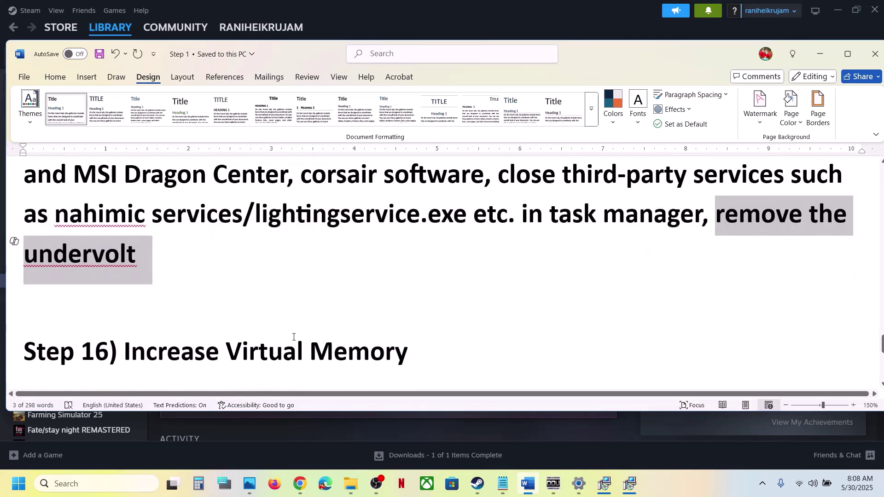
{"action": "scroll", "coordinate": [294, 337], "scroll_direction": "down", "scroll_amount": 2}
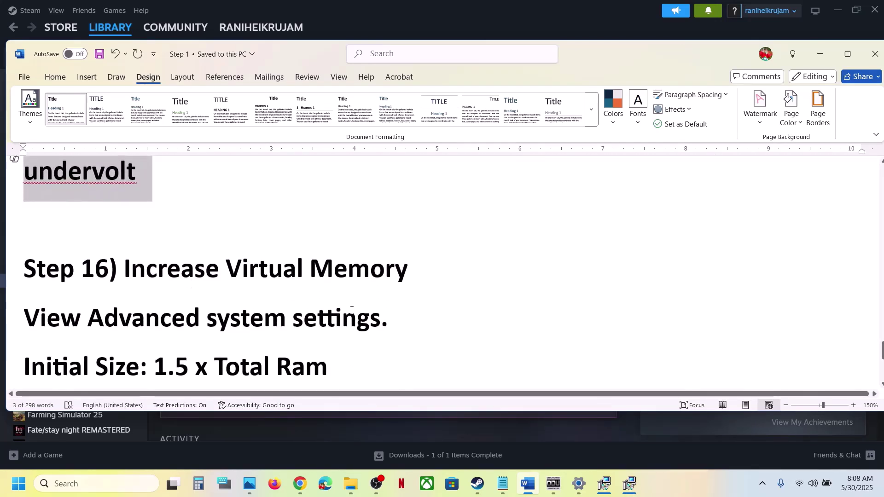
{"action": "left_click", "coordinate": [680, 478]}
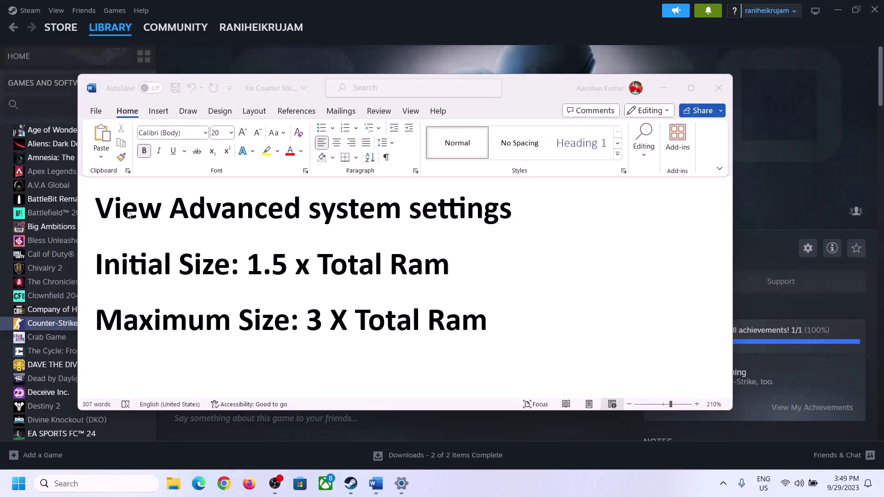
Copy "View Advanced system settings" from the Word document, search Windows for it and open System Properties
{"action": "left_click_drag", "start_coordinate": [105, 213], "coordinate": [506, 208]}
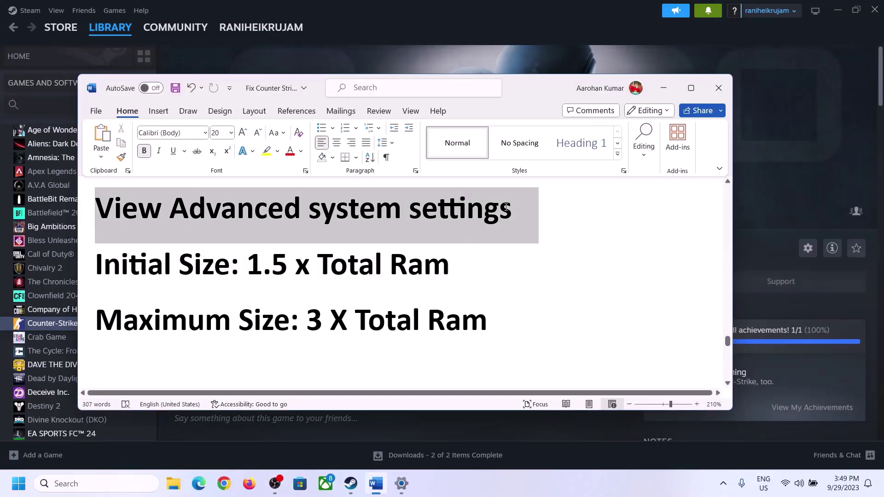
{"action": "key", "text": "ctrl+c"}
{"action": "left_click", "coordinate": [106, 483]}
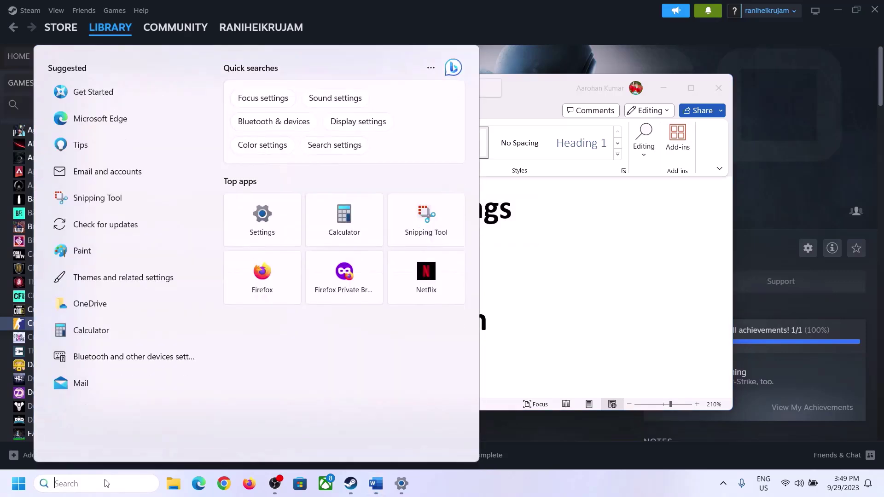
{"action": "key", "text": "ctrl+v"}
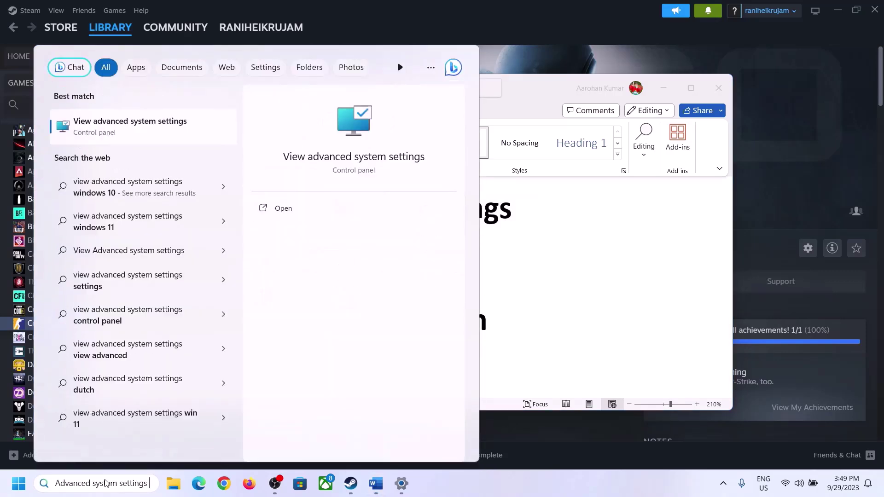
{"action": "left_click", "coordinate": [124, 134]}
{"action": "left_click_drag", "start_coordinate": [183, 87], "coordinate": [397, 159]}
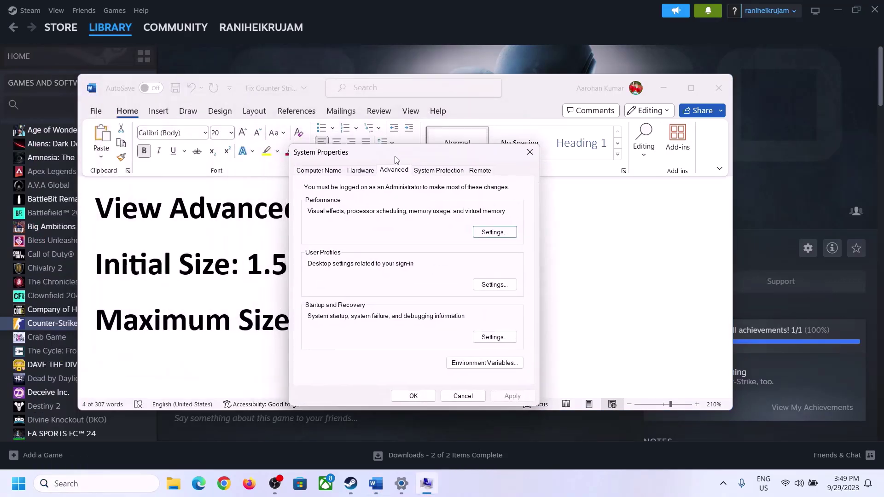
Open the Virtual Memory settings, turn off automatic paging file management and choose a custom size for drive C:
{"action": "left_click", "coordinate": [494, 233]}
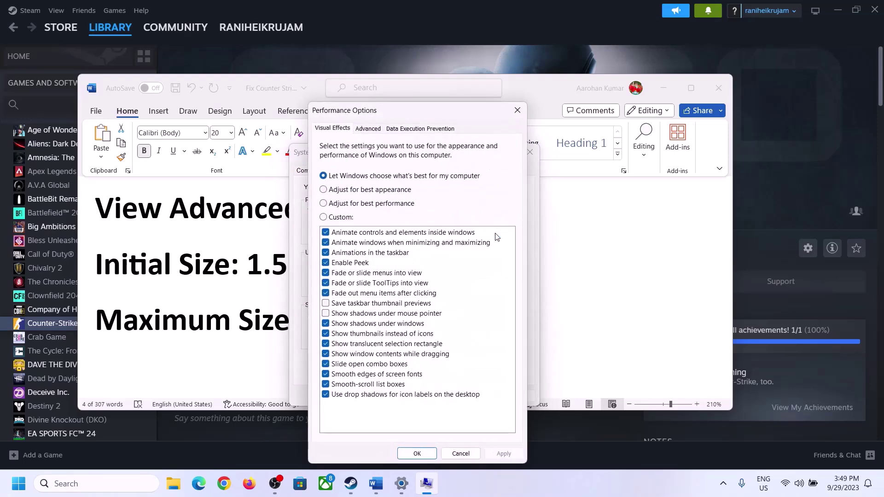
{"action": "left_click", "coordinate": [373, 131]}
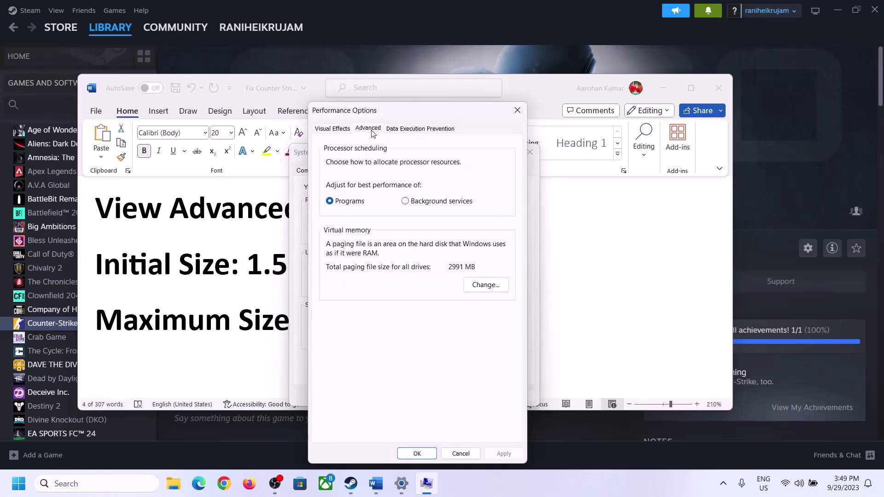
{"action": "left_click", "coordinate": [490, 288]}
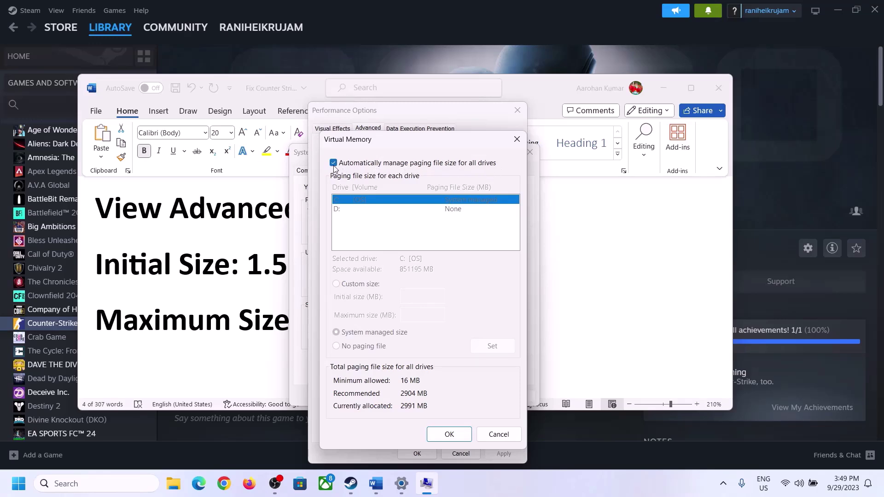
{"action": "left_click", "coordinate": [334, 163]}
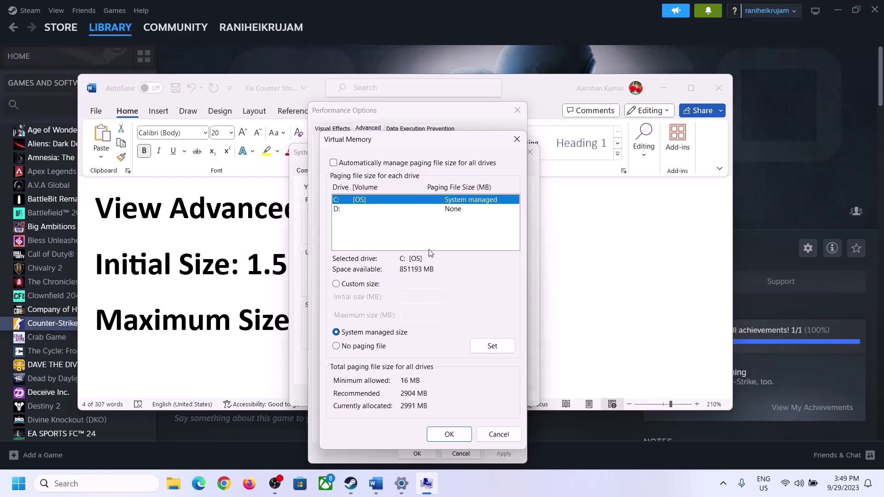
{"action": "left_click", "coordinate": [337, 285]}
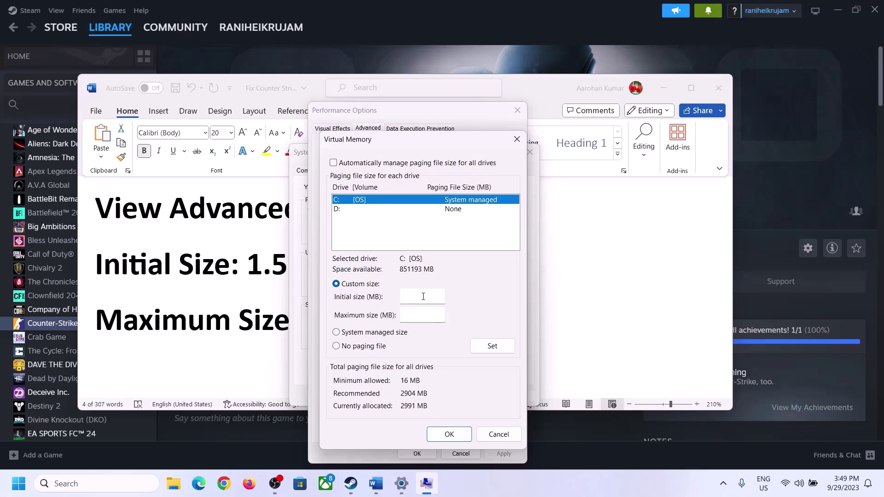
Highlight the initial size rule "1.5 x Total Ram" in the Word document, and look up the installed RAM in Windows Settings
{"action": "left_click", "coordinate": [245, 270]}
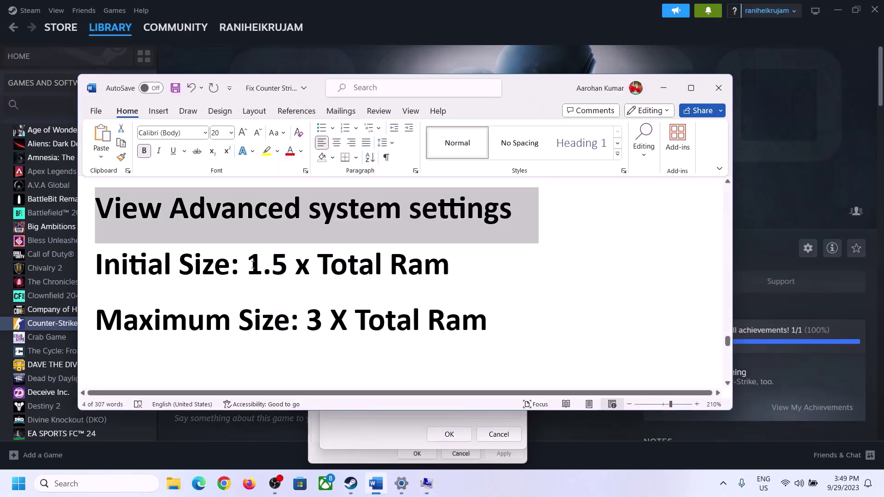
{"action": "left_click_drag", "start_coordinate": [253, 264], "coordinate": [456, 269]}
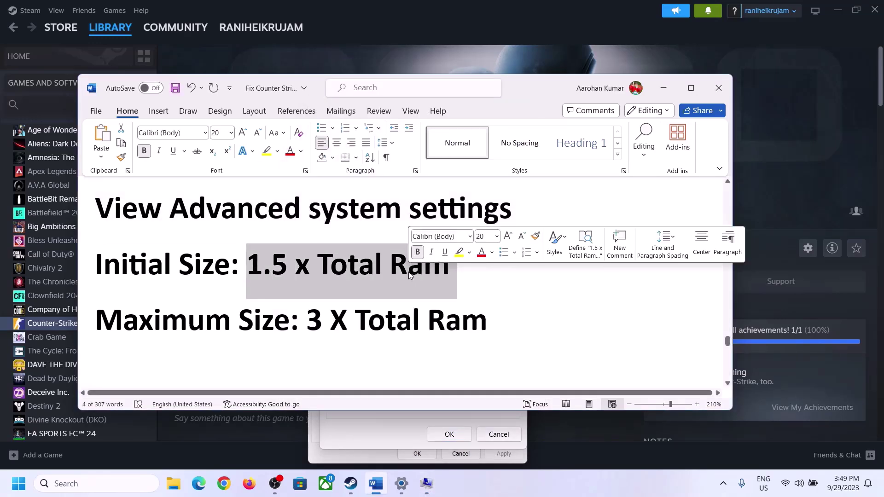
{"action": "left_click", "coordinate": [402, 485]}
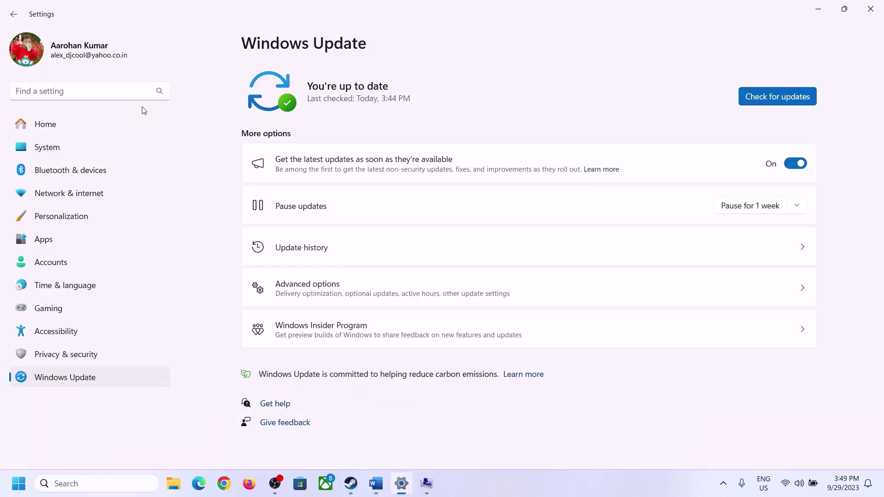
{"action": "left_click", "coordinate": [40, 148]}
{"action": "scroll", "coordinate": [325, 343], "scroll_direction": "down", "scroll_amount": 6}
{"action": "left_click", "coordinate": [290, 435]}
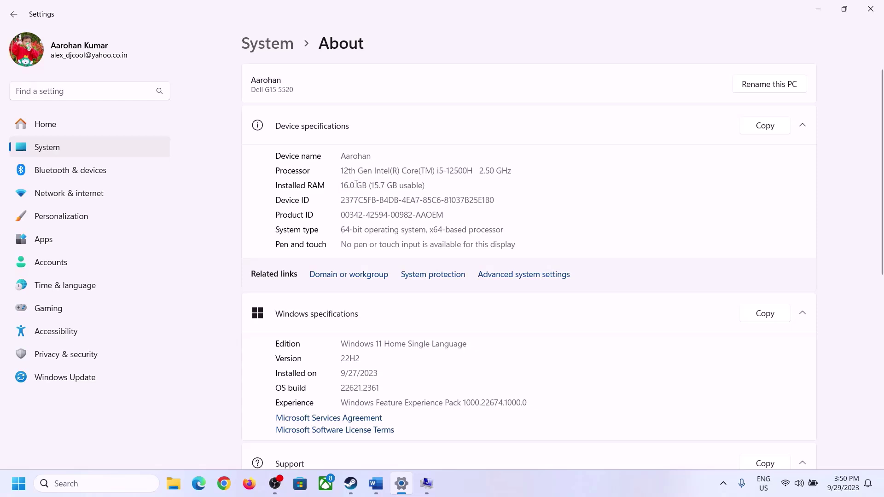
{"action": "left_click_drag", "start_coordinate": [350, 185], "coordinate": [337, 185]}
{"action": "left_click", "coordinate": [356, 187]}
{"action": "left_click_drag", "start_coordinate": [352, 184], "coordinate": [338, 180]}
Launch Calculator with the Run command calc and place it beside the Virtual Memory dialog, with the Word document's size rules in view
{"action": "left_click", "coordinate": [422, 485]}
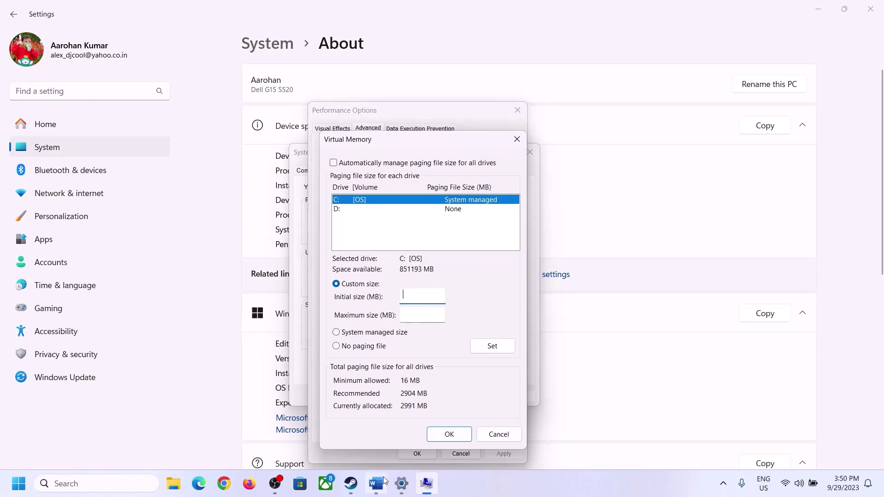
{"action": "mouse_move", "coordinate": [402, 484]}
{"action": "mouse_move", "coordinate": [399, 425]}
{"action": "key", "text": "super+r"}
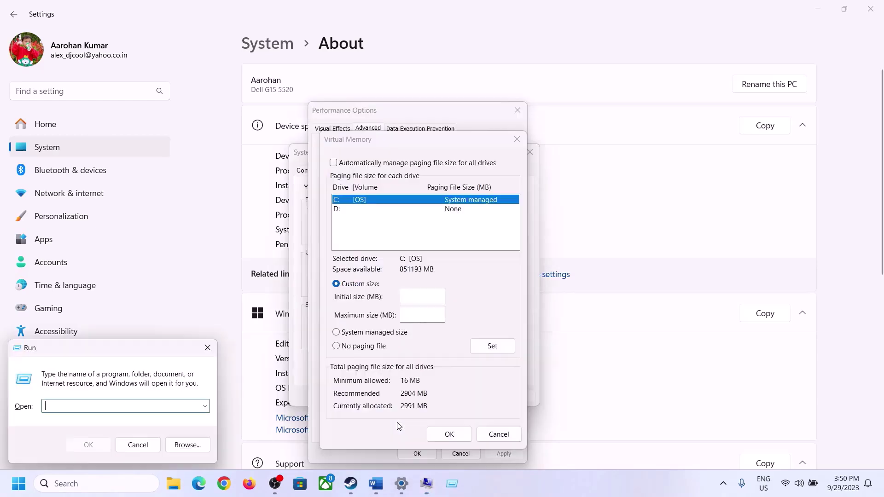
{"action": "type", "text": "ca"}
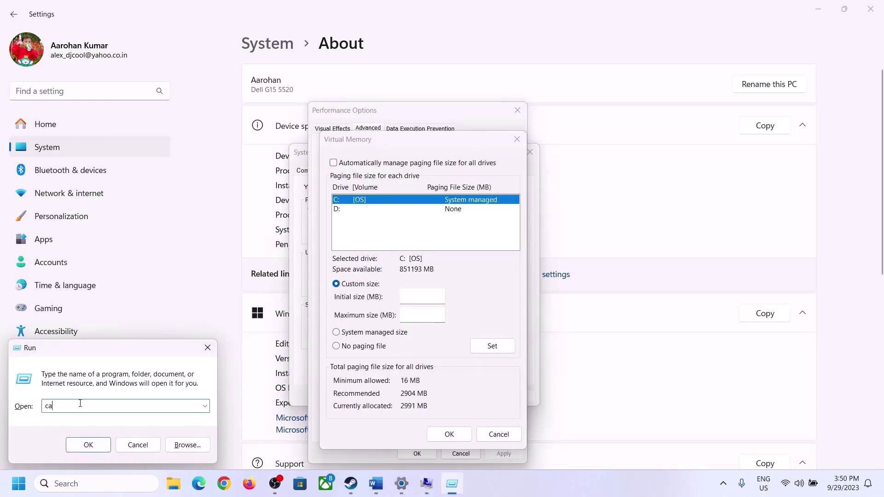
{"action": "type", "text": "lc"}
{"action": "left_click", "coordinate": [87, 444]}
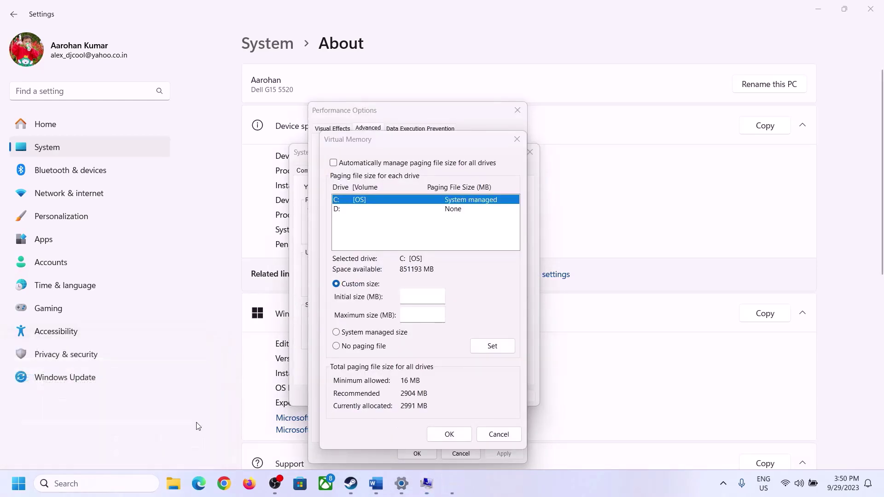
{"action": "left_click_drag", "start_coordinate": [112, 16], "coordinate": [648, 151]}
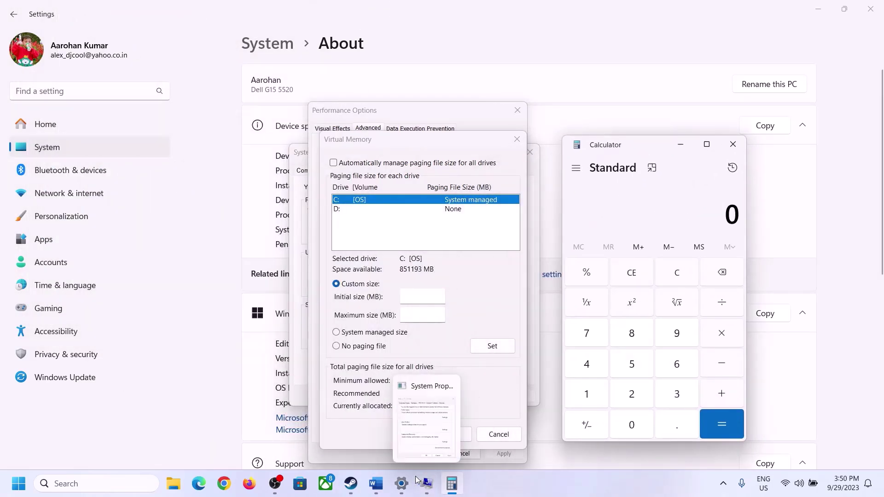
{"action": "left_click", "coordinate": [376, 483]}
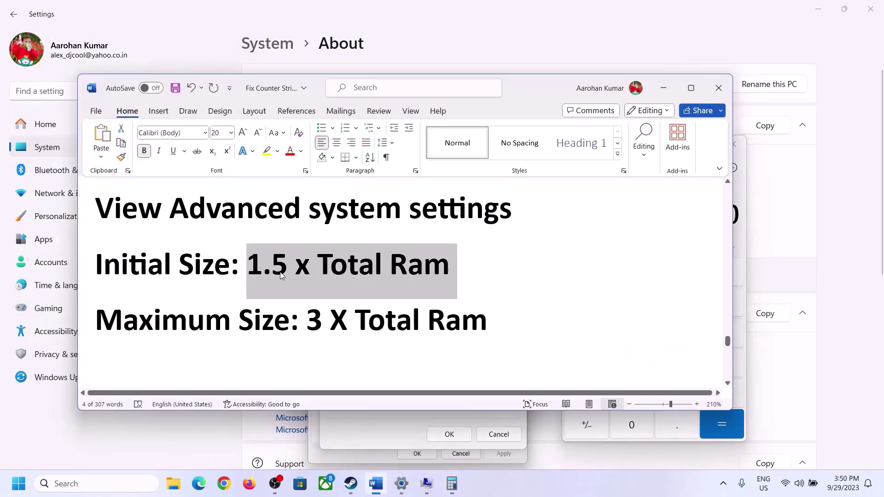
{"action": "left_click", "coordinate": [453, 484]}
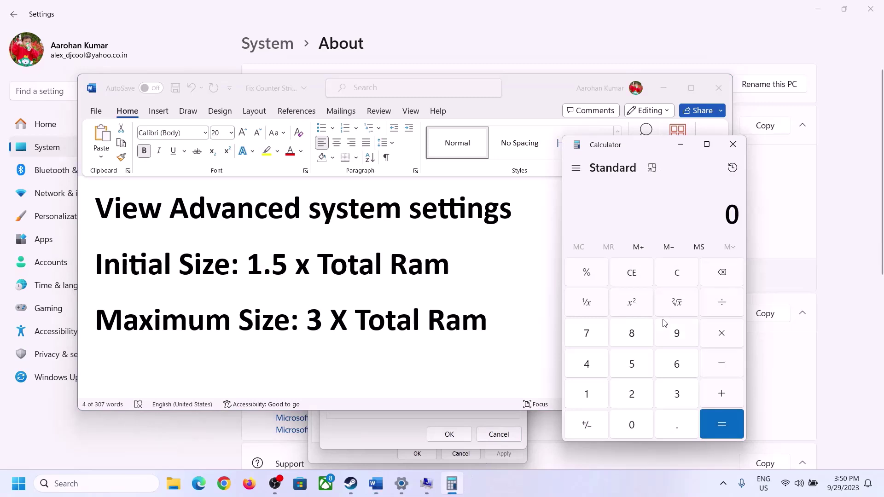
{"action": "left_click", "coordinate": [586, 395]}
{"action": "left_click", "coordinate": [676, 365]}
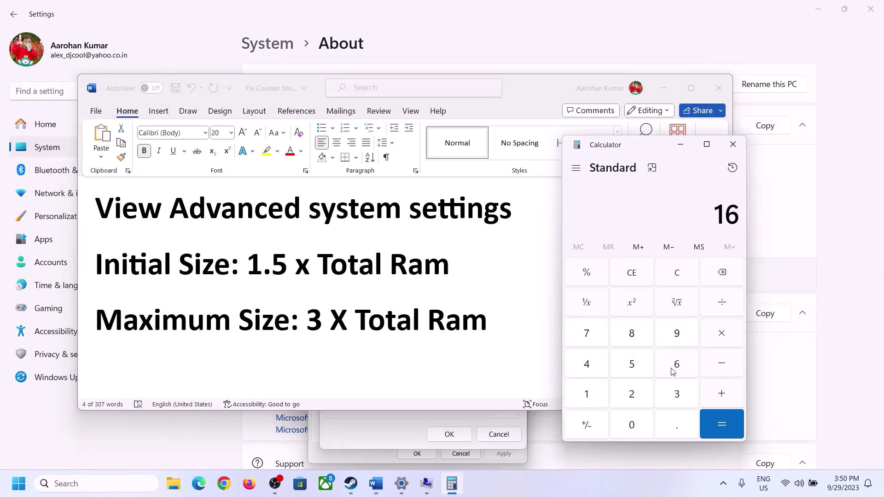
{"action": "left_click", "coordinate": [677, 282]}
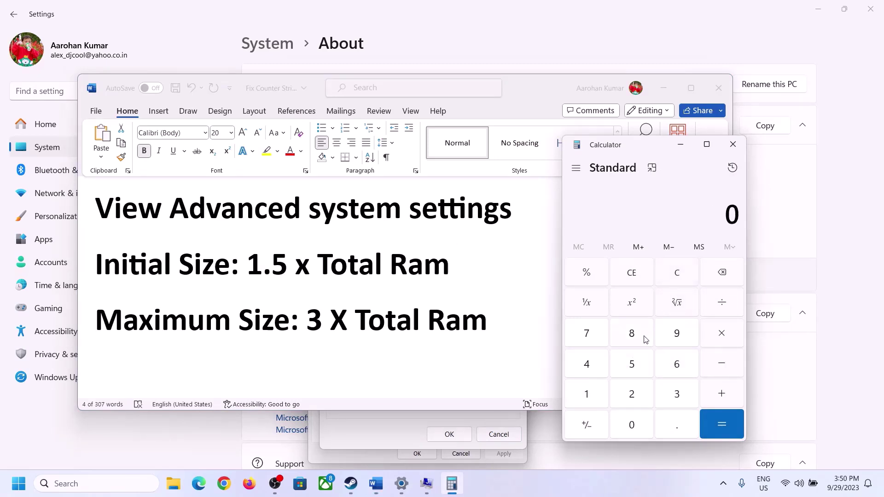
Calculate 16 × 1024 in Calculator to convert the installed RAM to megabytes
{"action": "left_click", "coordinate": [593, 395]}
{"action": "left_click", "coordinate": [676, 363]}
{"action": "left_click", "coordinate": [721, 339]}
{"action": "left_click", "coordinate": [586, 397]}
{"action": "left_click", "coordinate": [632, 423]}
{"action": "left_click", "coordinate": [632, 395]}
{"action": "left_click", "coordinate": [597, 374]}
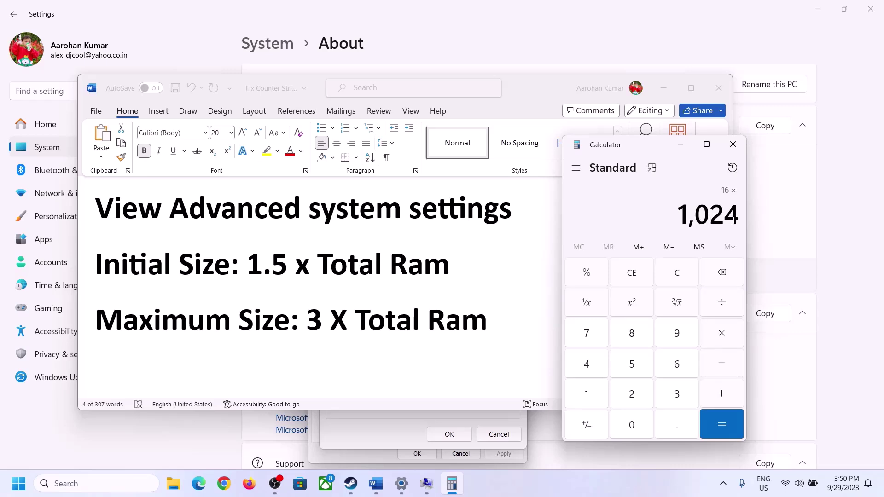
{"action": "left_click", "coordinate": [722, 426]}
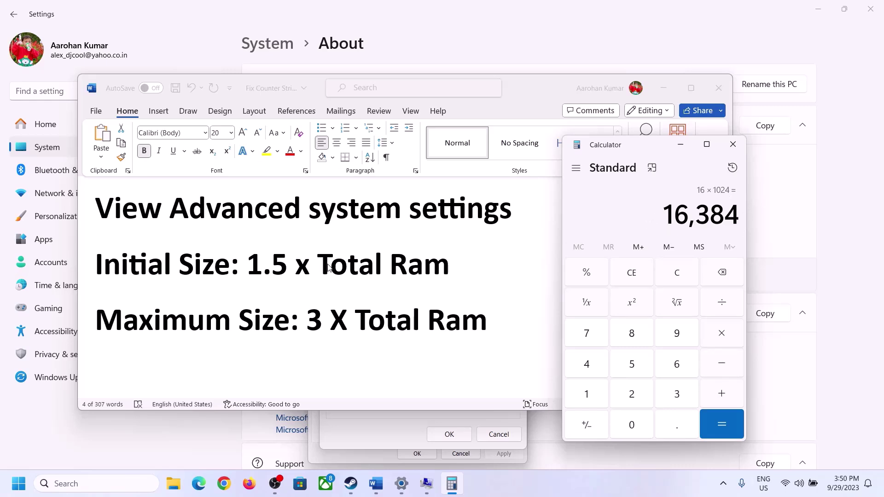
Multiply the RAM in megabytes by 1.5 to get the initial paging file size
{"action": "left_click", "coordinate": [723, 338]}
{"action": "left_click", "coordinate": [598, 396]}
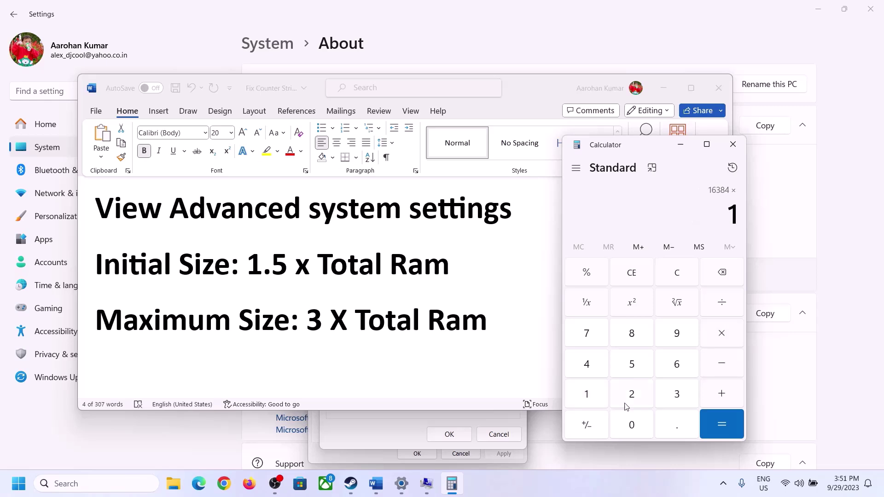
{"action": "left_click", "coordinate": [672, 430]}
{"action": "left_click", "coordinate": [634, 366]}
{"action": "left_click", "coordinate": [719, 416]}
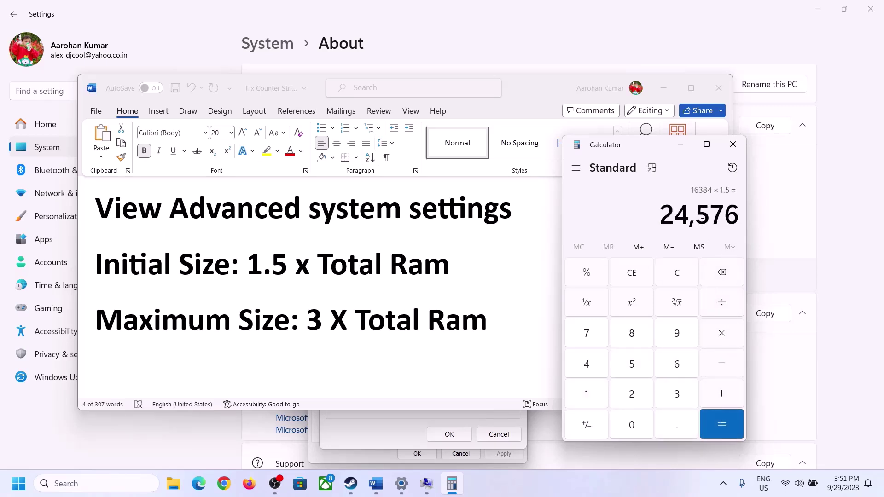
Set the initial size of drive C:'s custom paging file to 24576 MB in the Virtual Memory dialog
{"action": "left_click", "coordinate": [437, 417]}
{"action": "left_click", "coordinate": [418, 297]}
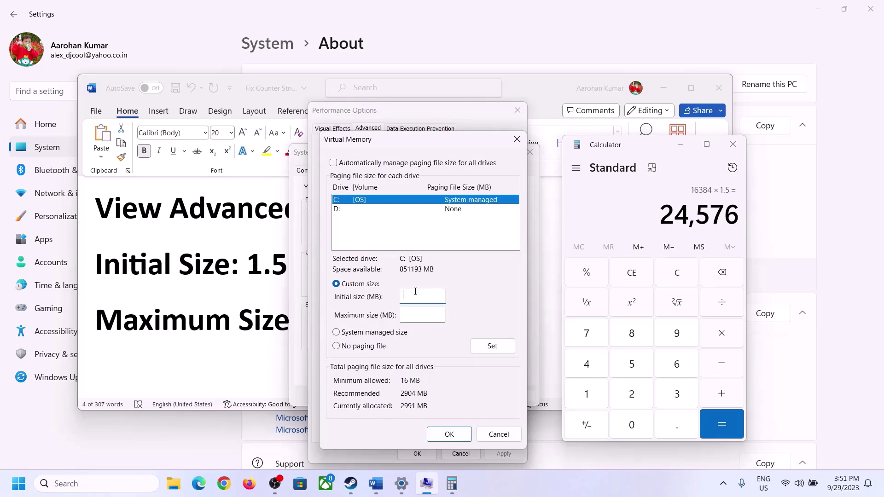
{"action": "type", "text": "24576"}
{"action": "left_click", "coordinate": [442, 315]}
Check the maximum size rule in the Word document, clear Calculator and recheck the installed RAM in Windows Settings
{"action": "left_click", "coordinate": [270, 325]}
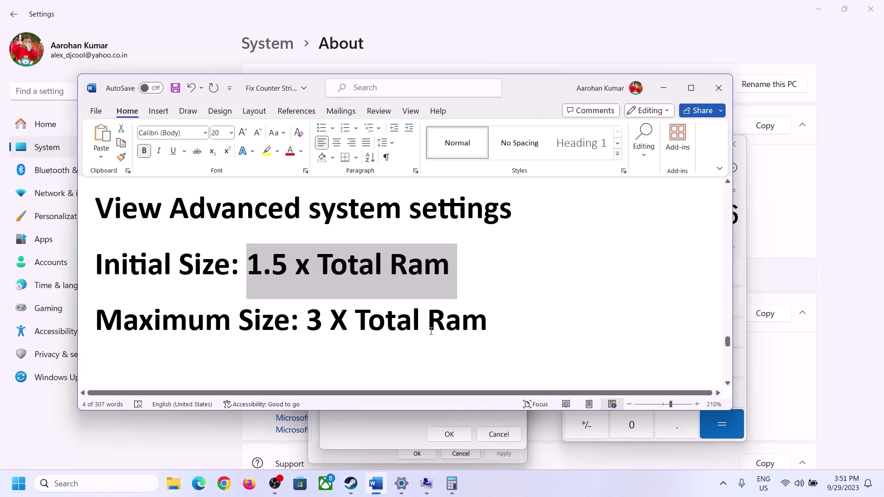
{"action": "left_click", "coordinate": [744, 249]}
{"action": "left_click", "coordinate": [677, 273]}
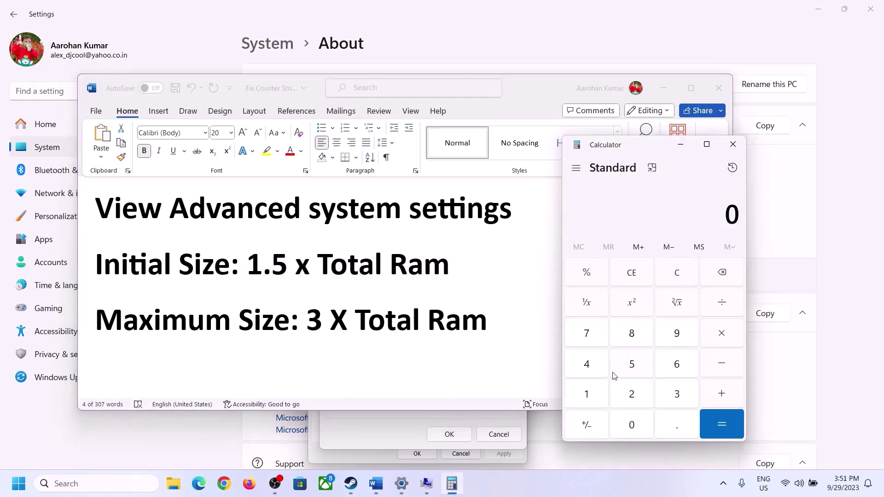
{"action": "left_click", "coordinate": [401, 484]}
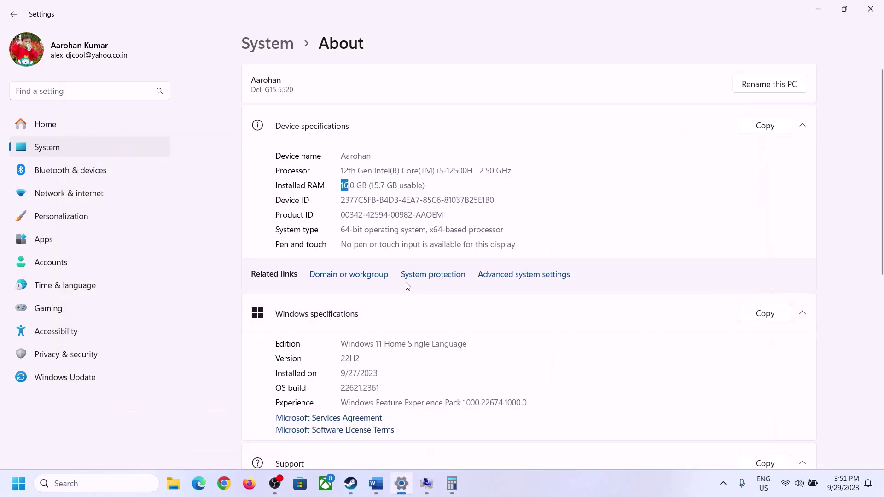
{"action": "left_click", "coordinate": [452, 483]}
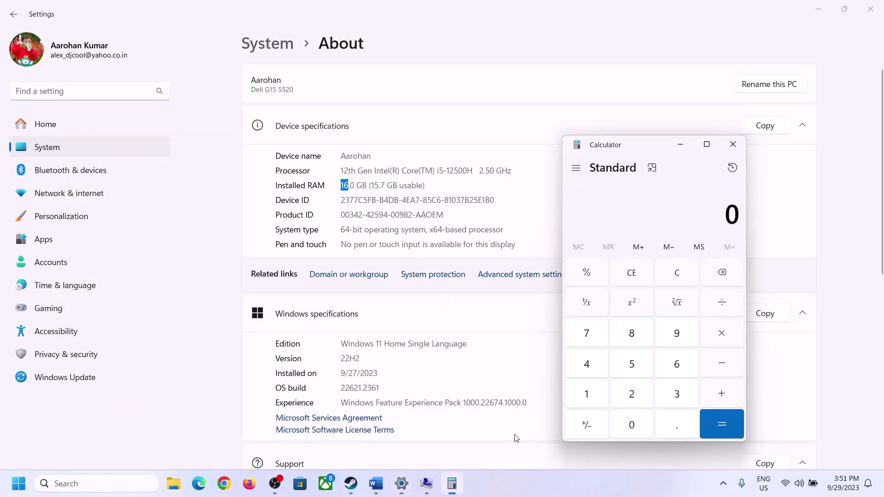
Recalculate the RAM in megabytes as 16 × 1024, and consult the Word document's maximum size rule before returning to Calculator
{"action": "left_click", "coordinate": [595, 392]}
{"action": "left_click", "coordinate": [673, 366]}
{"action": "left_click", "coordinate": [717, 335]}
{"action": "left_click", "coordinate": [592, 391]}
{"action": "left_click", "coordinate": [628, 421]}
{"action": "left_click", "coordinate": [632, 392]}
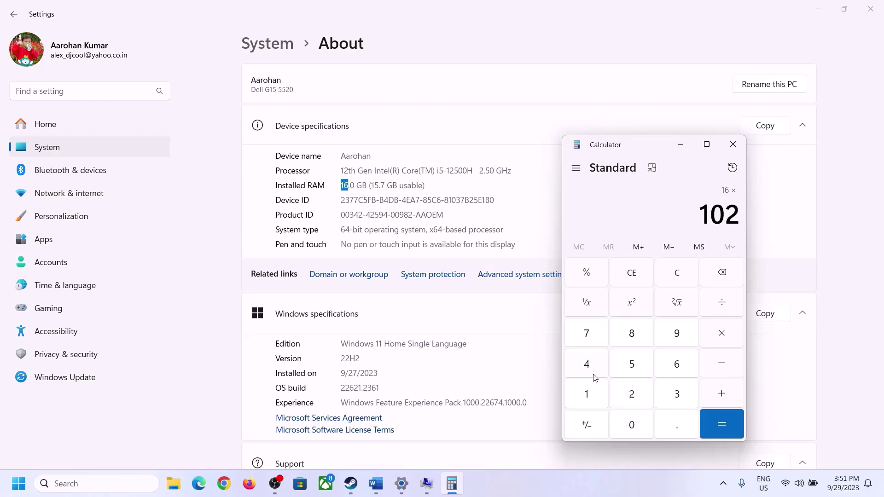
{"action": "left_click", "coordinate": [590, 366]}
{"action": "left_click", "coordinate": [710, 436]}
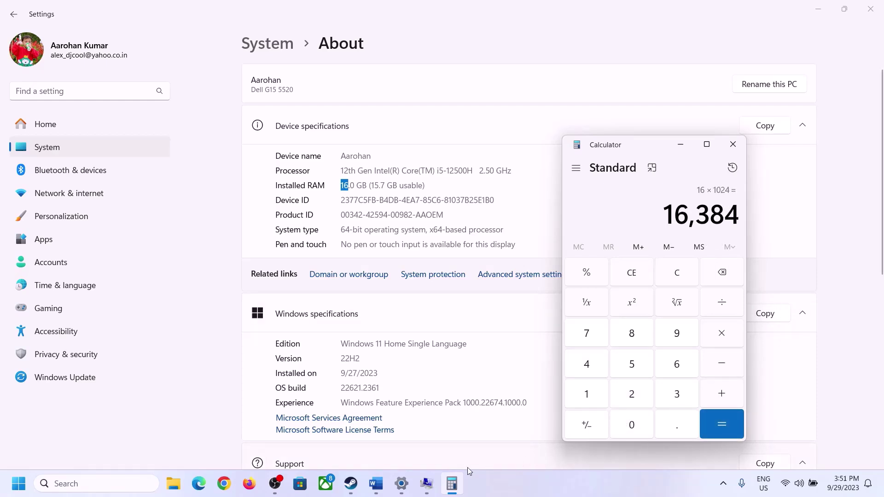
{"action": "left_click", "coordinate": [376, 484]}
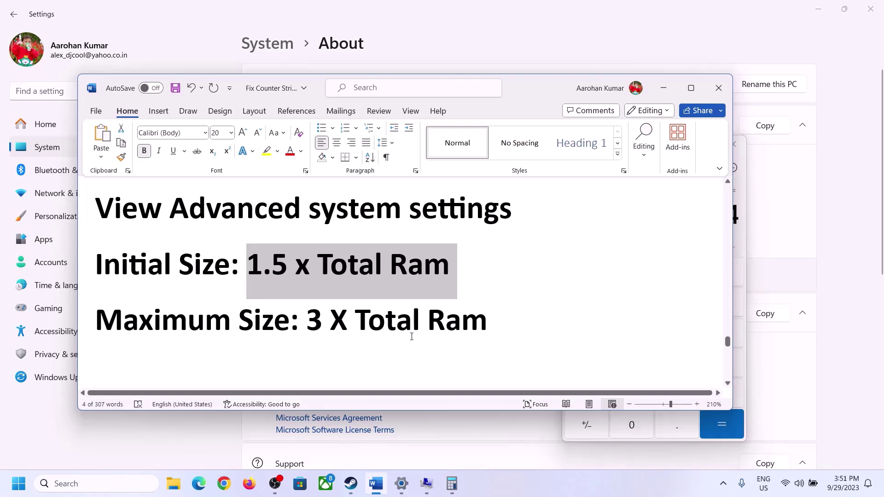
{"action": "left_click", "coordinate": [451, 483]}
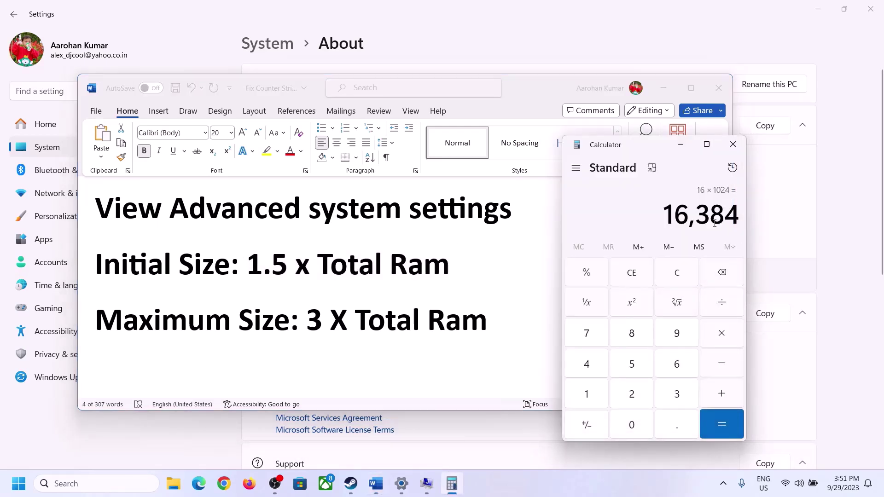
Multiply the RAM in megabytes by 3 to get the maximum paging file size
{"action": "left_click", "coordinate": [721, 334]}
{"action": "left_click", "coordinate": [665, 395]}
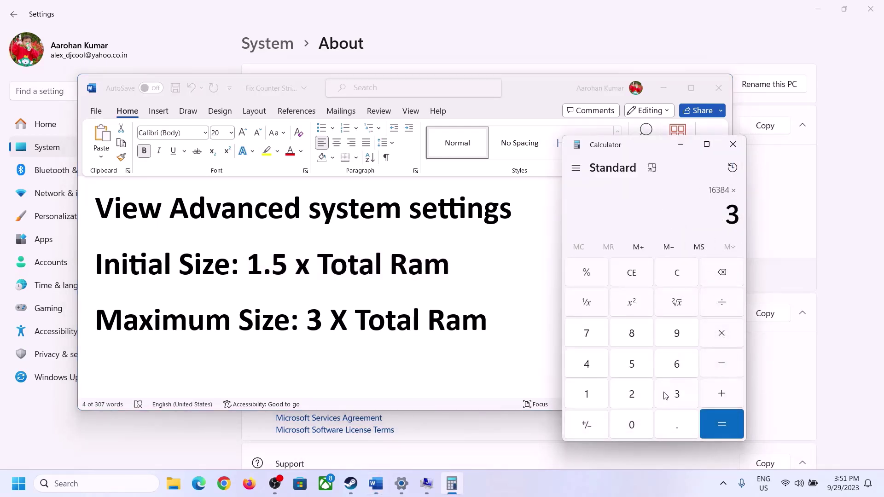
{"action": "left_click", "coordinate": [728, 421]}
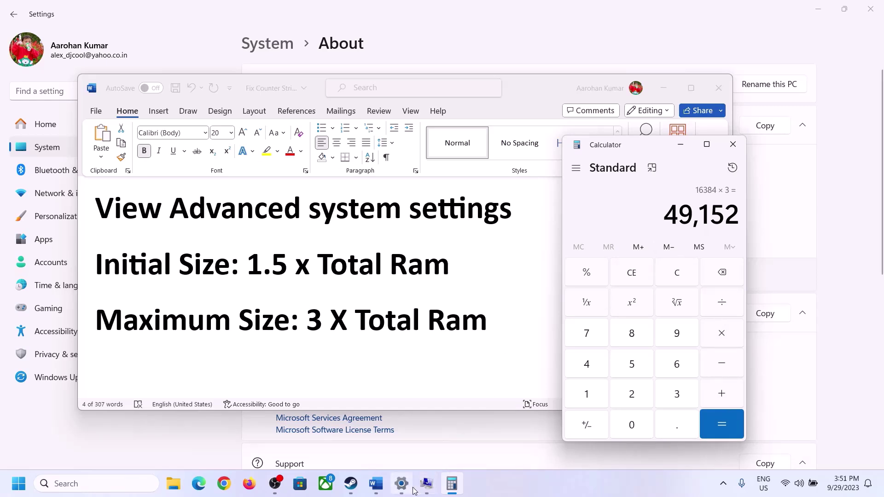
Set the maximum size of drive C:'s custom paging file to 49152 MB and apply the custom size range to the drive
{"action": "mouse_move", "coordinate": [424, 484]}
{"action": "left_click", "coordinate": [460, 398]}
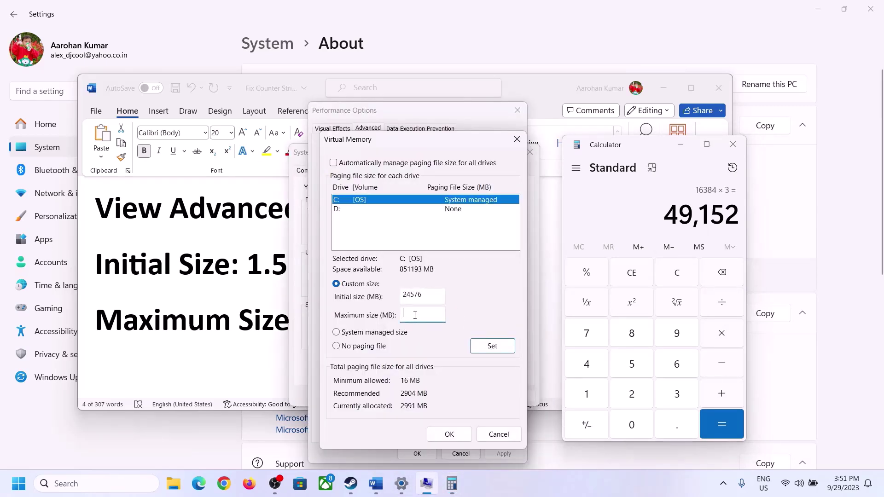
{"action": "type", "text": "49152"}
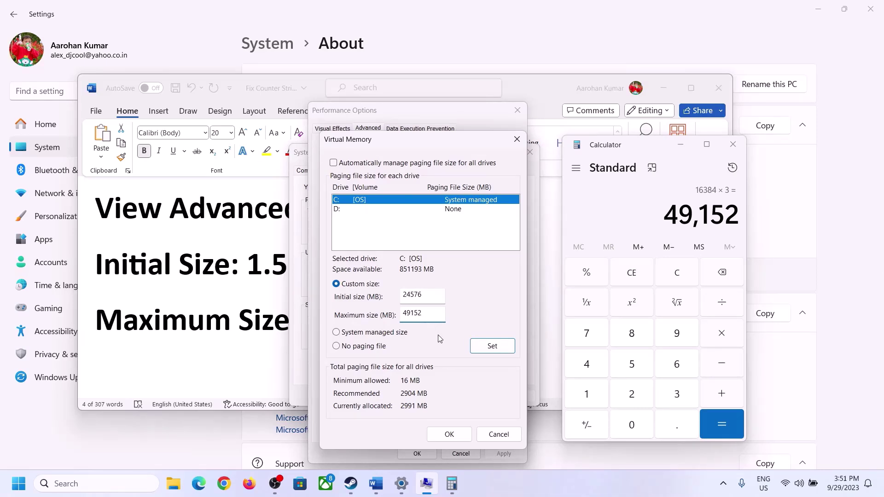
{"action": "left_click", "coordinate": [492, 347]}
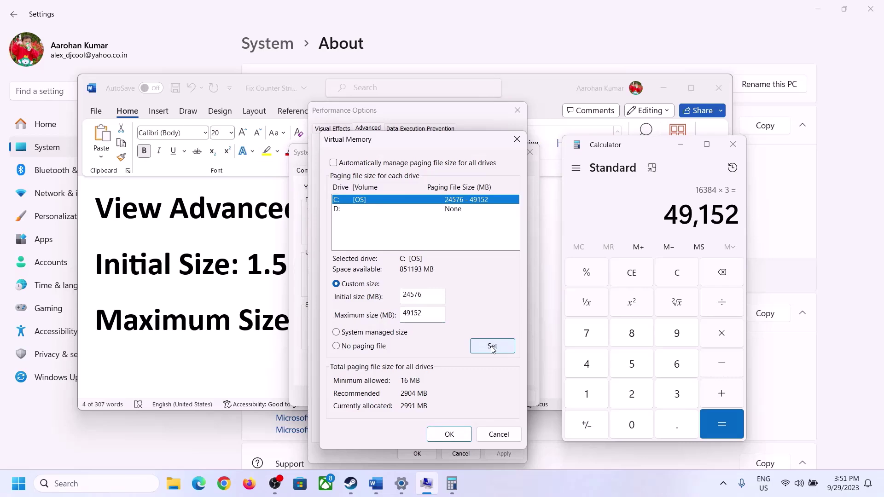
Accept the Virtual Memory, Performance Options and System Properties dialogs, and dismiss the restart prompt without restarting
{"action": "left_click", "coordinate": [449, 434]}
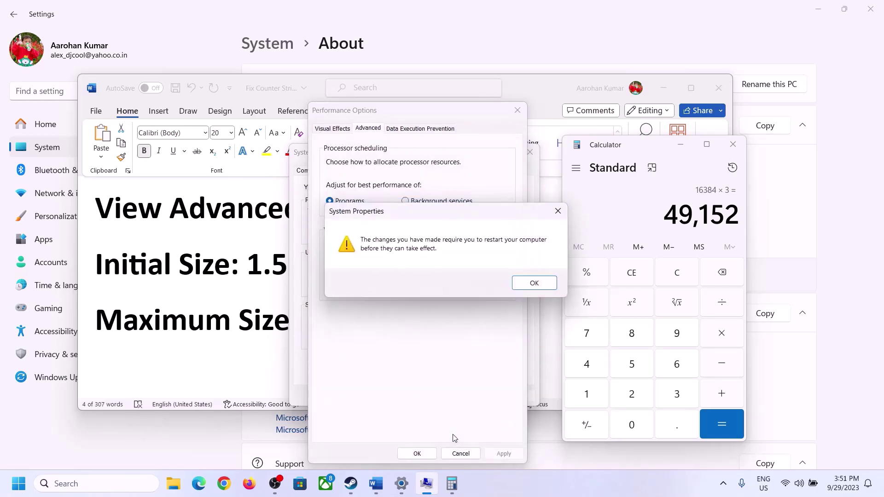
{"action": "left_click", "coordinate": [548, 285]}
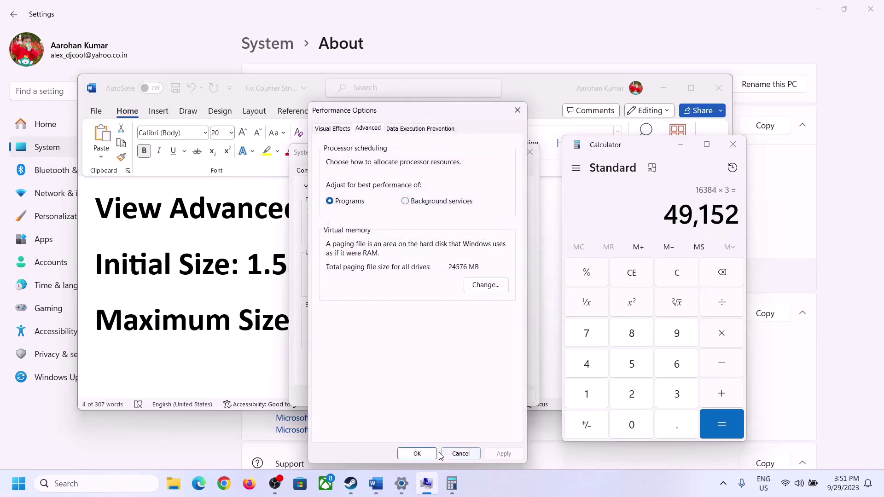
{"action": "left_click", "coordinate": [417, 453]}
{"action": "left_click", "coordinate": [415, 395]}
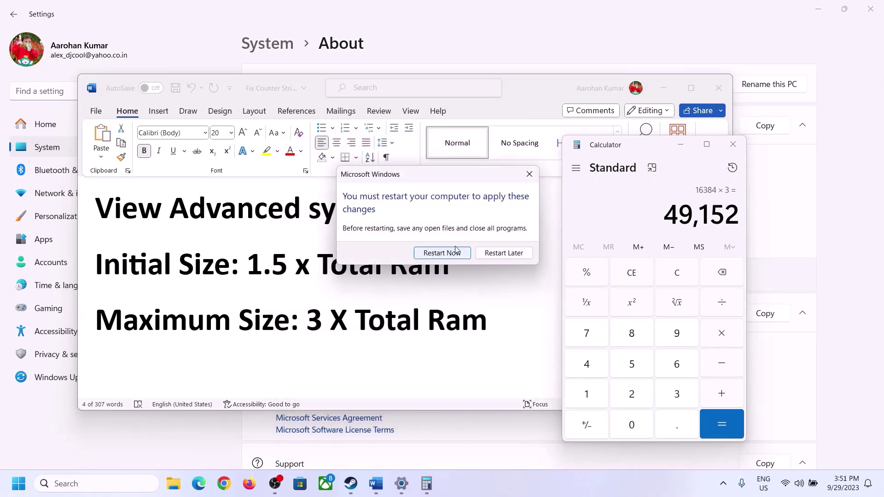
{"action": "left_click", "coordinate": [529, 175]}
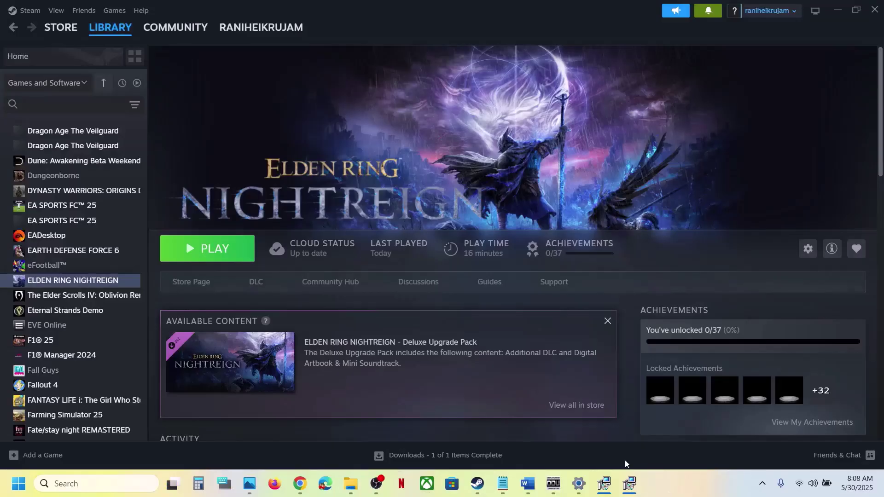
Switch to the Word document and highlight the Step 17 instructions on uninstalling and reinstalling the game
{"action": "left_click", "coordinate": [528, 483]}
{"action": "scroll", "coordinate": [375, 300], "scroll_direction": "down", "scroll_amount": 3}
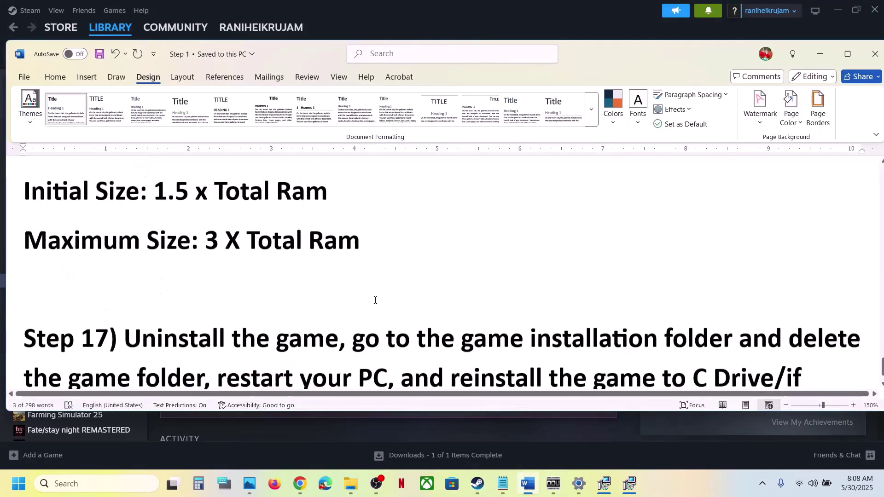
{"action": "scroll", "coordinate": [375, 300], "scroll_direction": "down", "scroll_amount": 2}
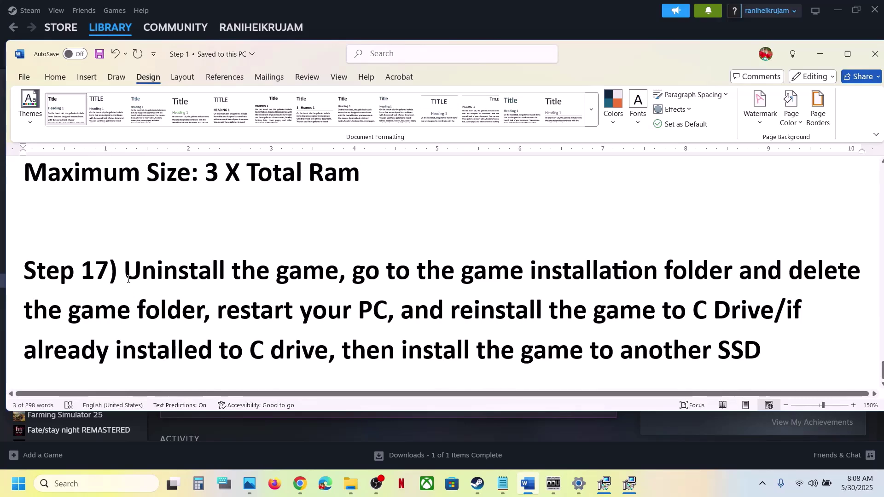
{"action": "left_click_drag", "start_coordinate": [129, 278], "coordinate": [761, 352]}
Check the Manage options for ELDEN RING NIGHTREIGN in the Steam library, and return to Step 17 in the Word document
{"action": "left_click", "coordinate": [482, 23]}
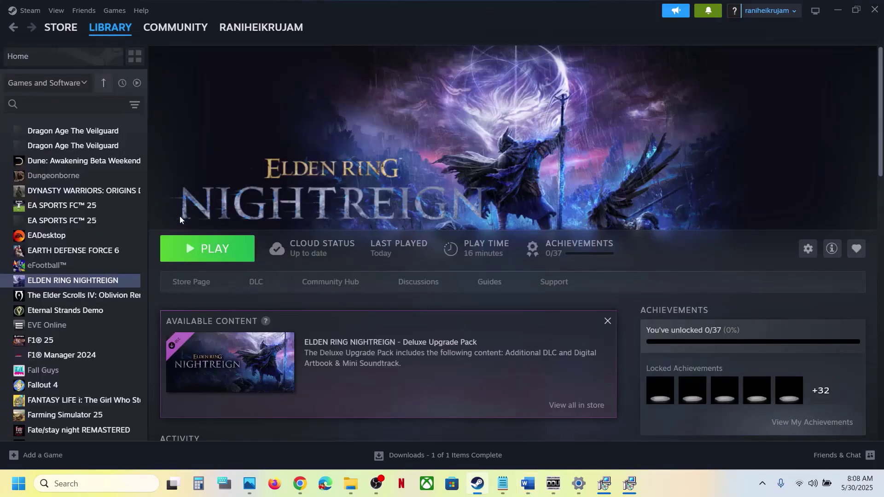
{"action": "right_click", "coordinate": [109, 280]}
{"action": "mouse_move", "coordinate": [134, 349]}
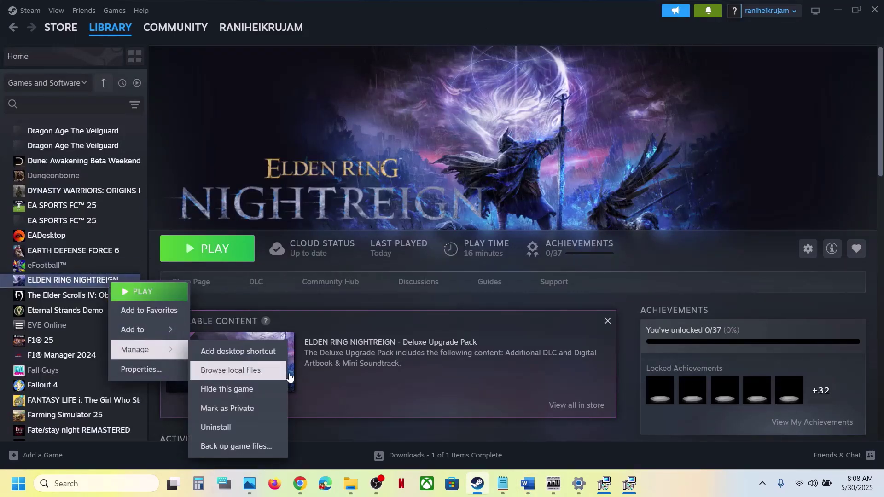
{"action": "left_click", "coordinate": [529, 485]}
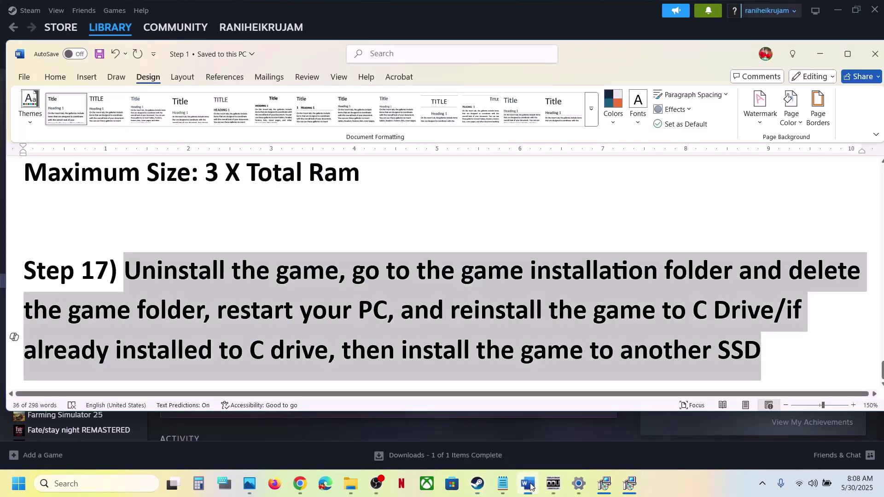
{"action": "left_click", "coordinate": [495, 311]}
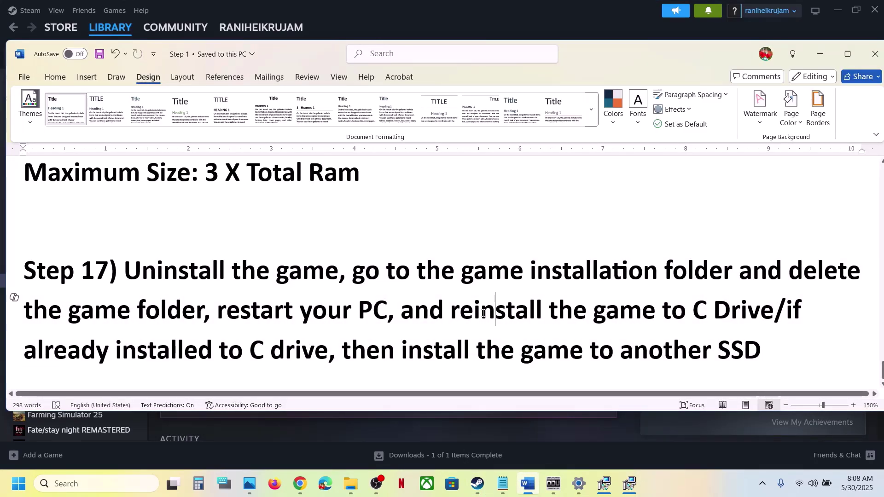